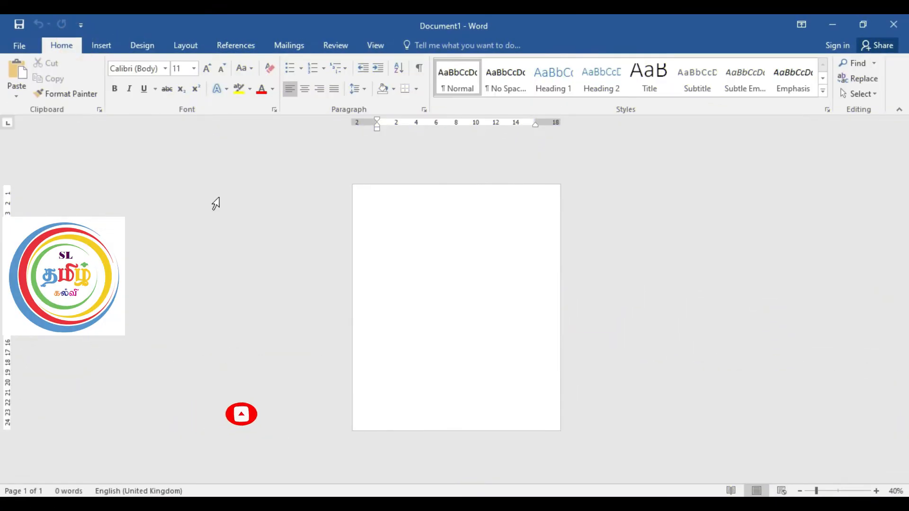
Step: Choose a paper size for the document and apply the Narrow margins preset with 1.27 cm on every side
click(377, 183)
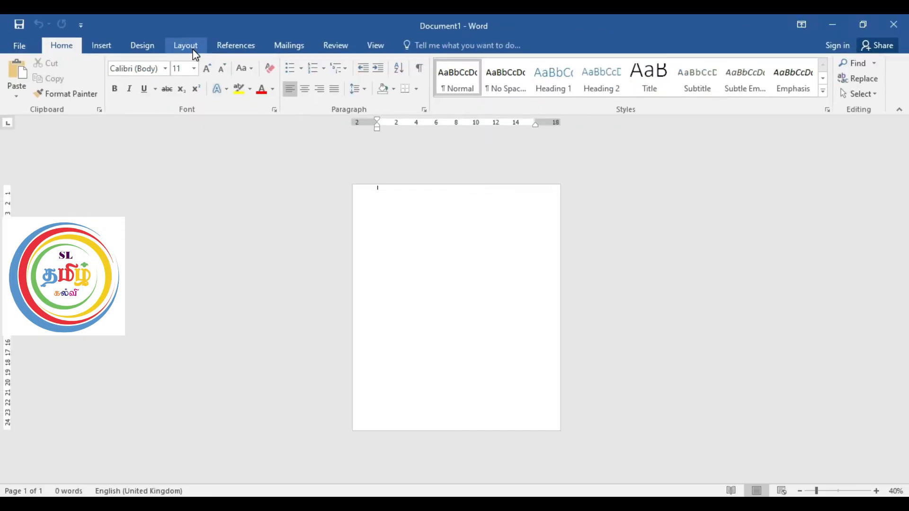
click(195, 49)
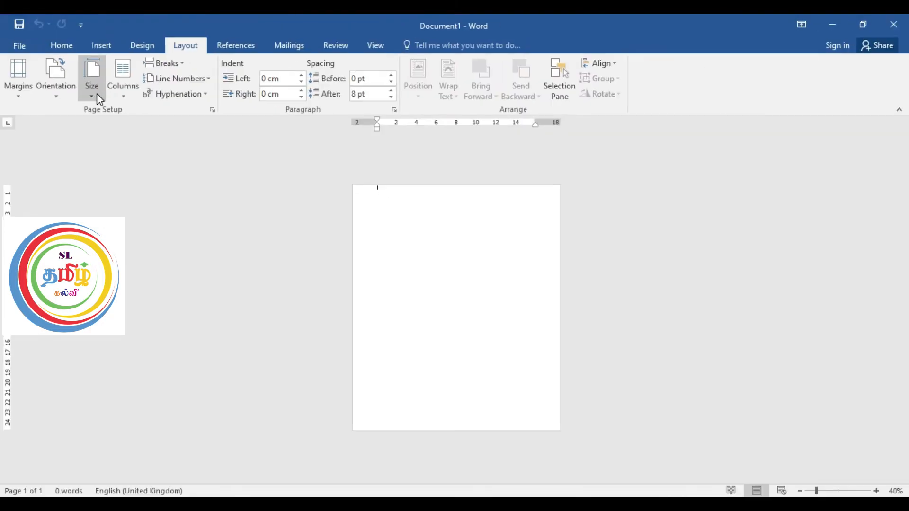
click(115, 91)
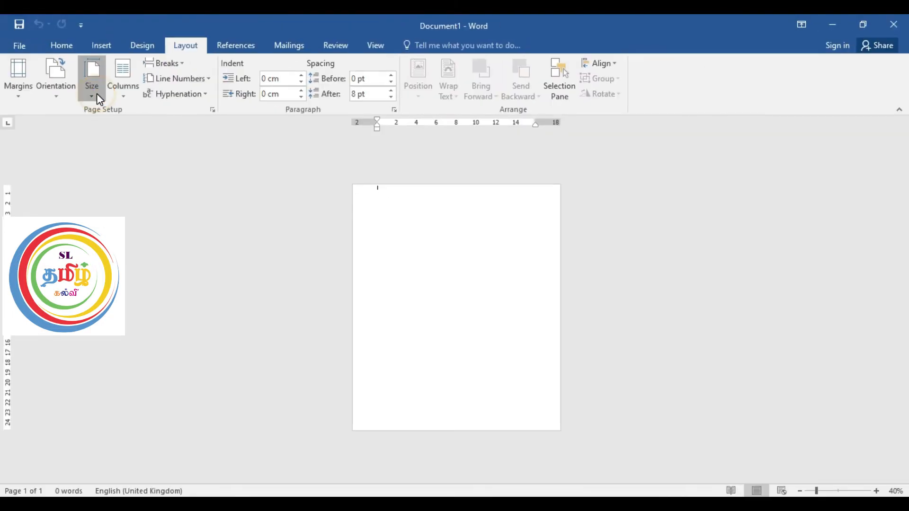
click(136, 295)
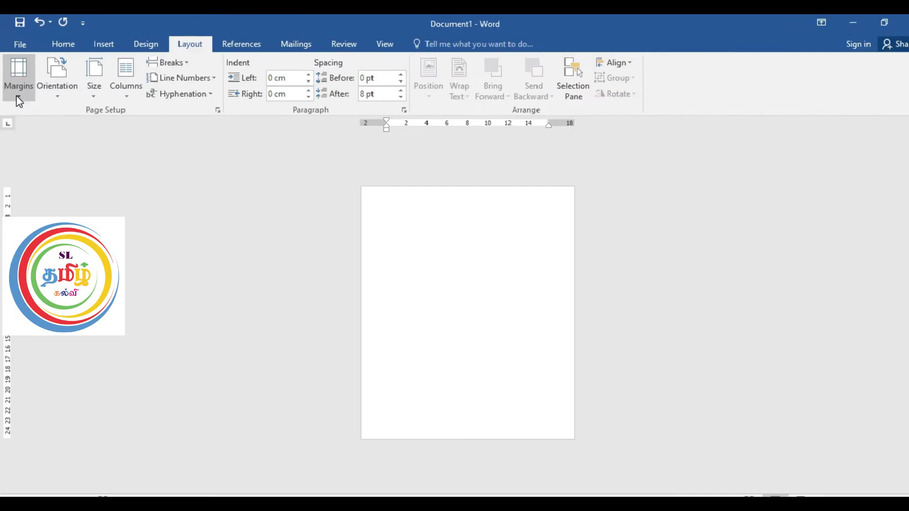
click(32, 95)
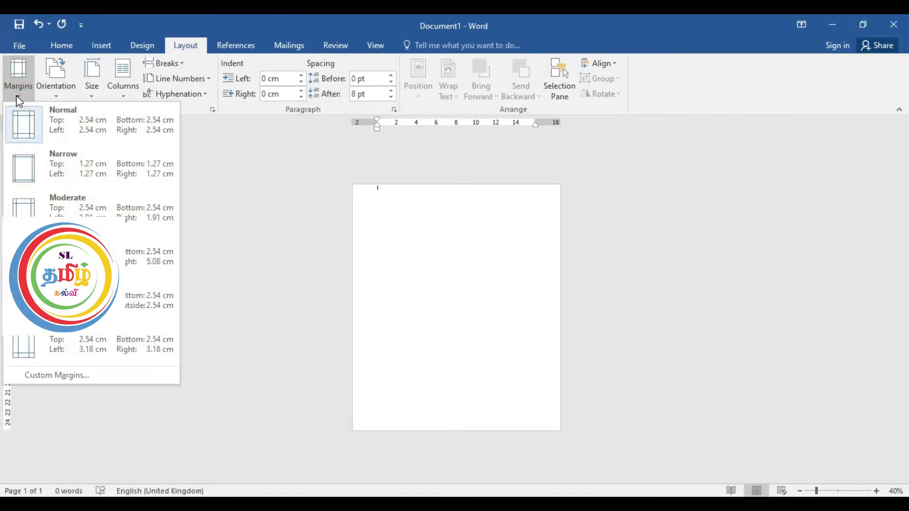
click(53, 175)
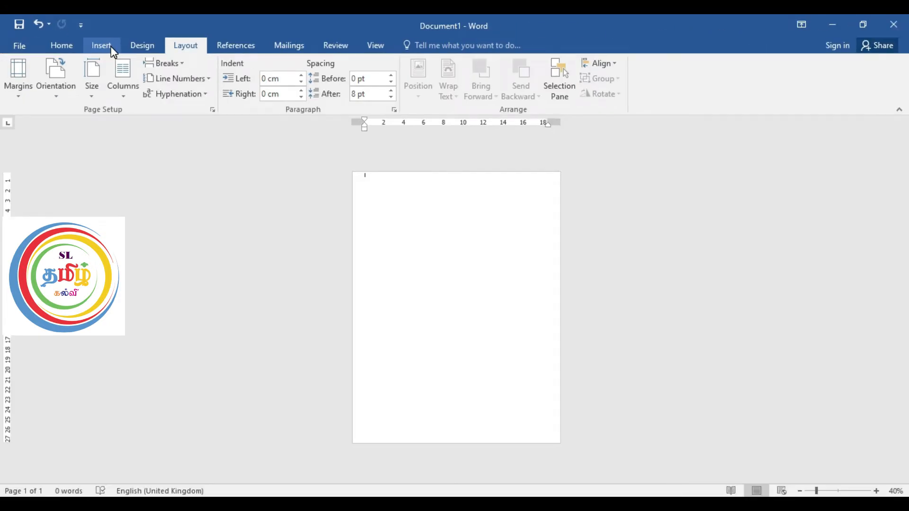
Step: Draw a rectangle about 5.4 cm high and 10.4 cm wide near the upper-left corner of the page
click(112, 47)
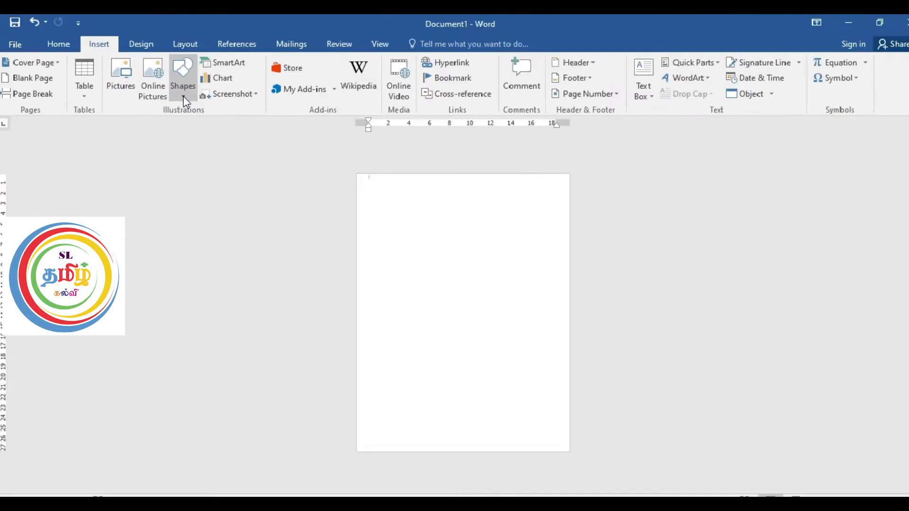
click(185, 87)
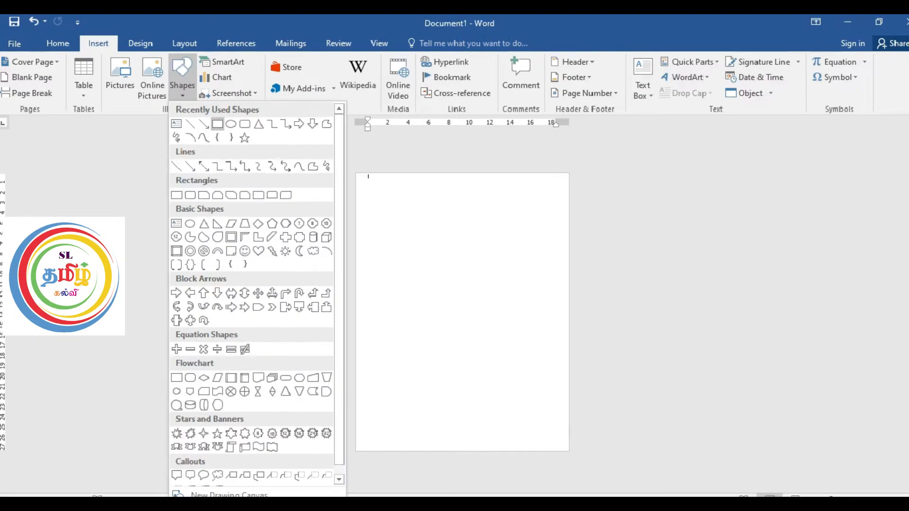
click(217, 123)
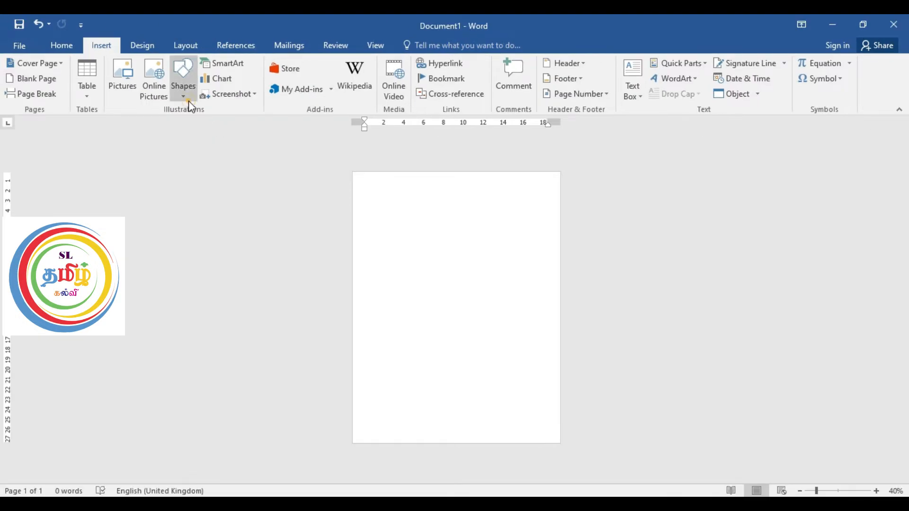
click(182, 86)
click(217, 124)
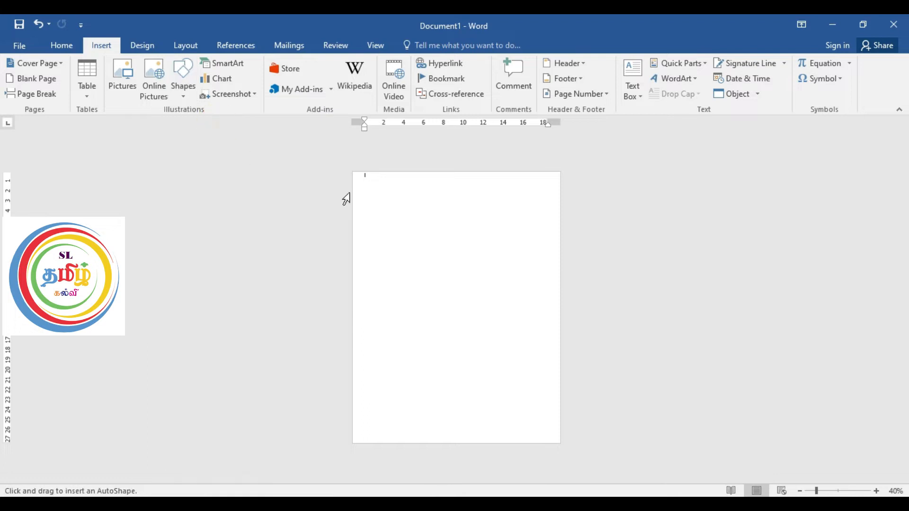
drag(367, 188, 471, 241)
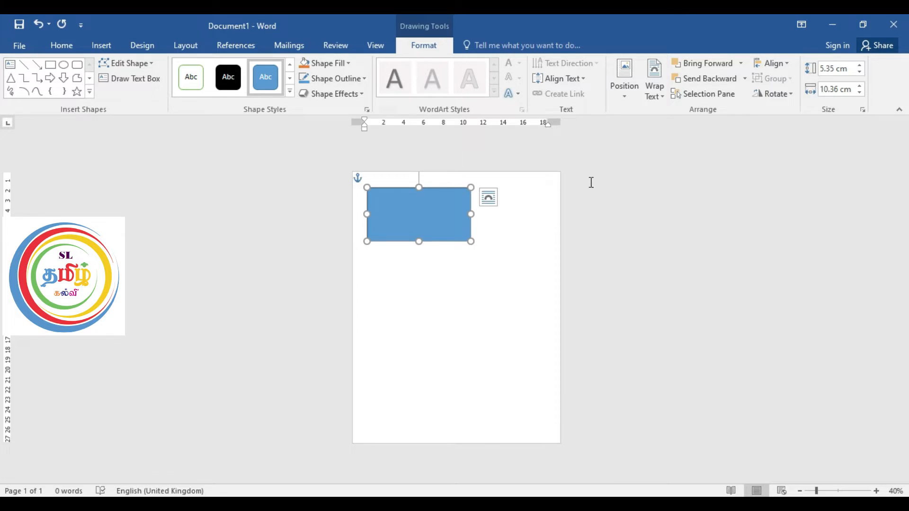
Step: Set the rectangle's height to 5 cm and its width to 9 cm
triple_click(847, 75)
text(5)
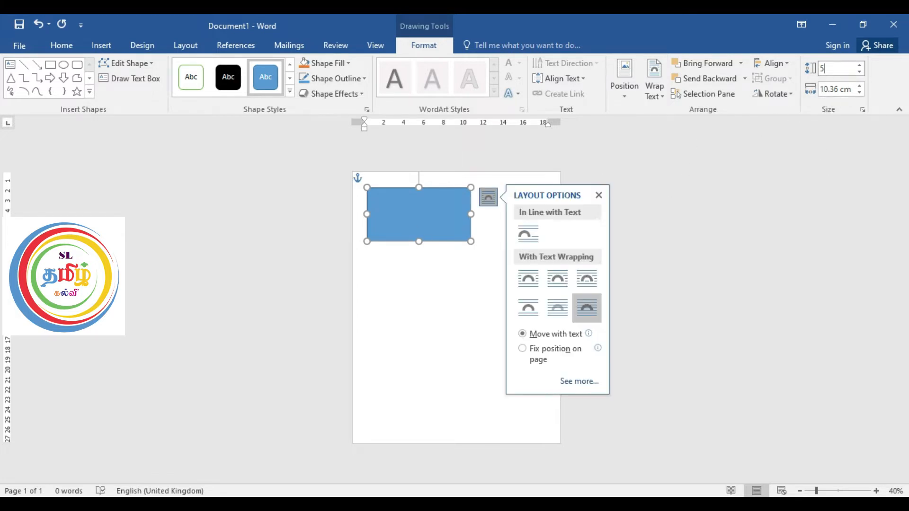
click(852, 88)
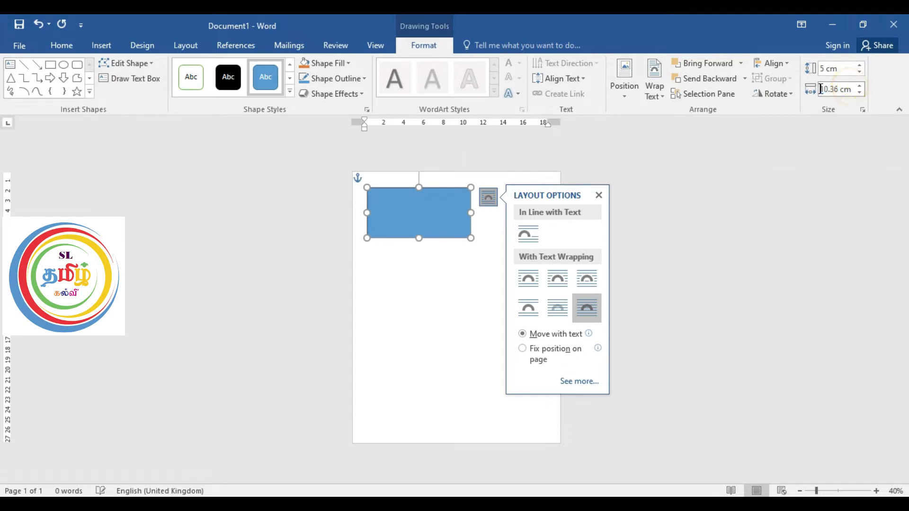
text(9)
key(Return)
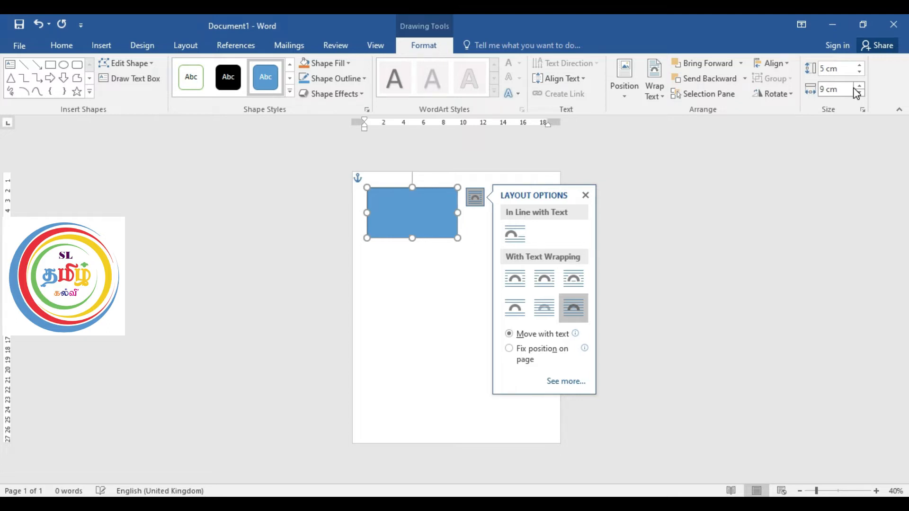
click(585, 195)
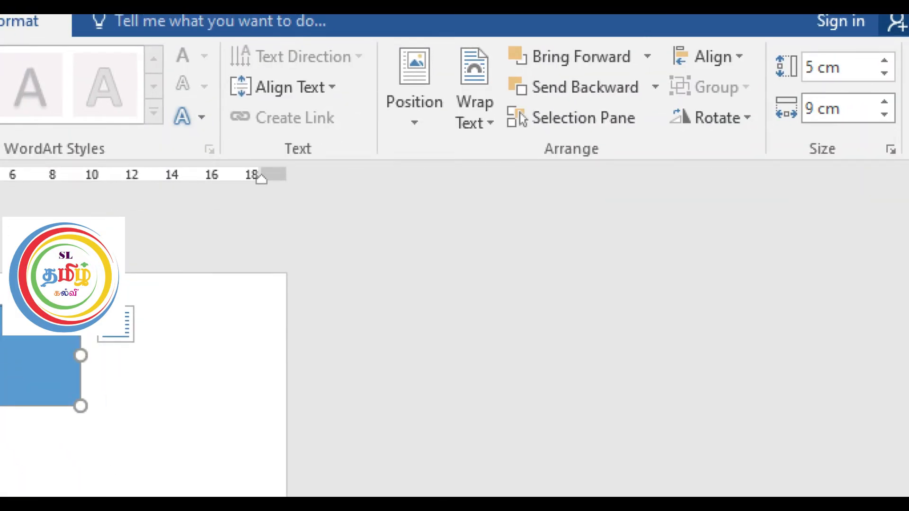
Step: Fix the rectangle's position on the page and move it up against the page's upper edge
click(116, 323)
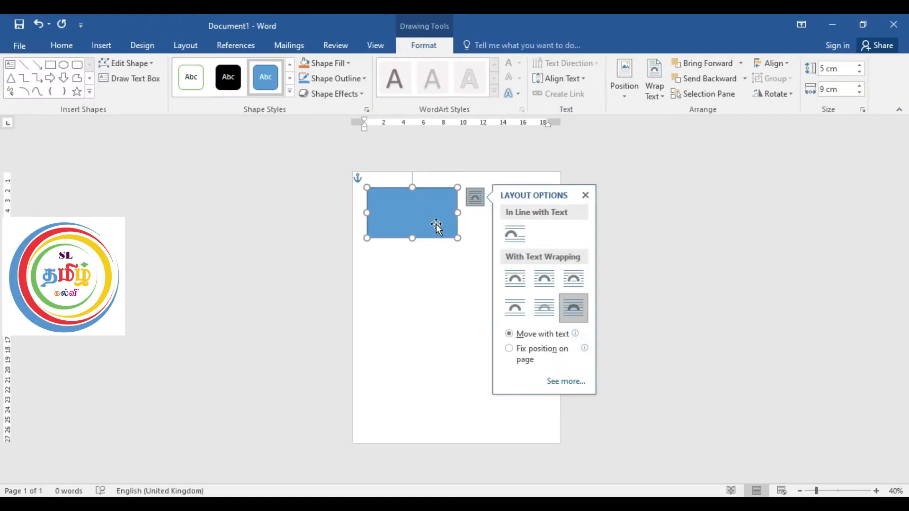
drag(403, 210, 411, 207)
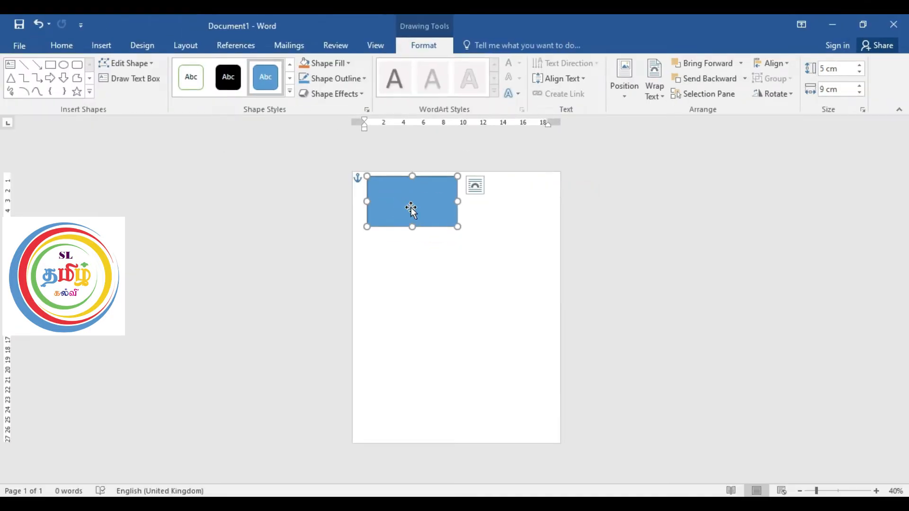
Step: Remove the rectangle's outline by setting its line to No line
click(368, 110)
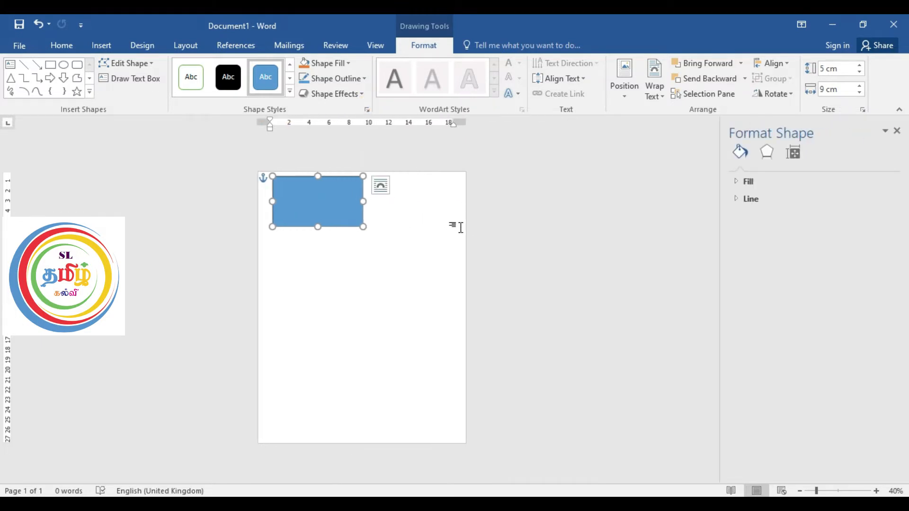
click(738, 199)
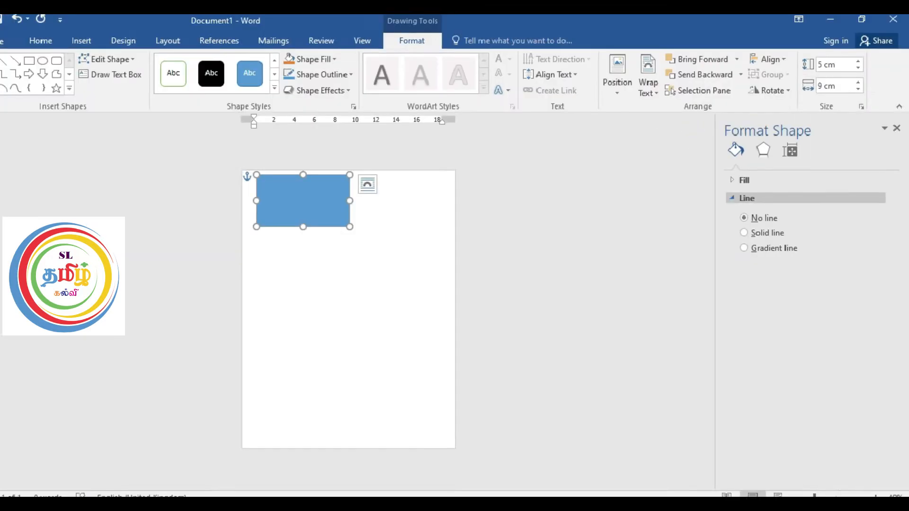
click(625, 162)
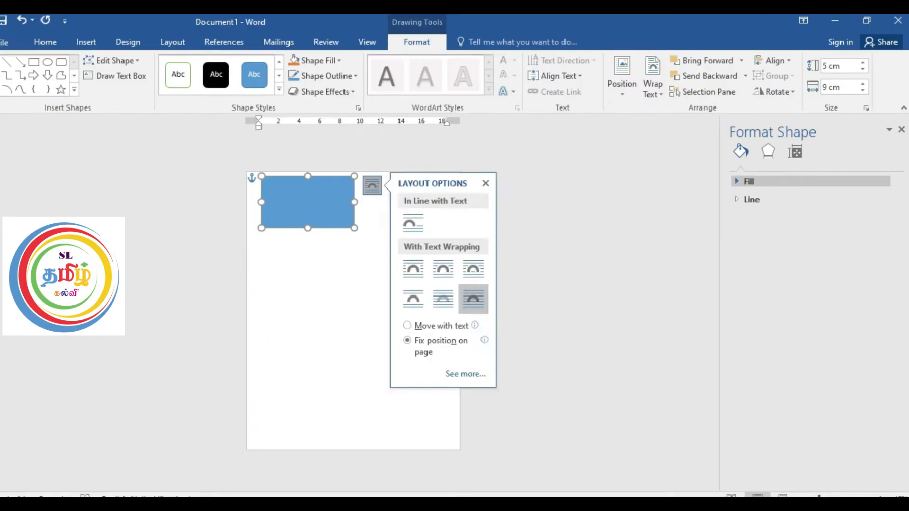
Step: Change the rectangle's fill from solid to a gradient fill
click(737, 183)
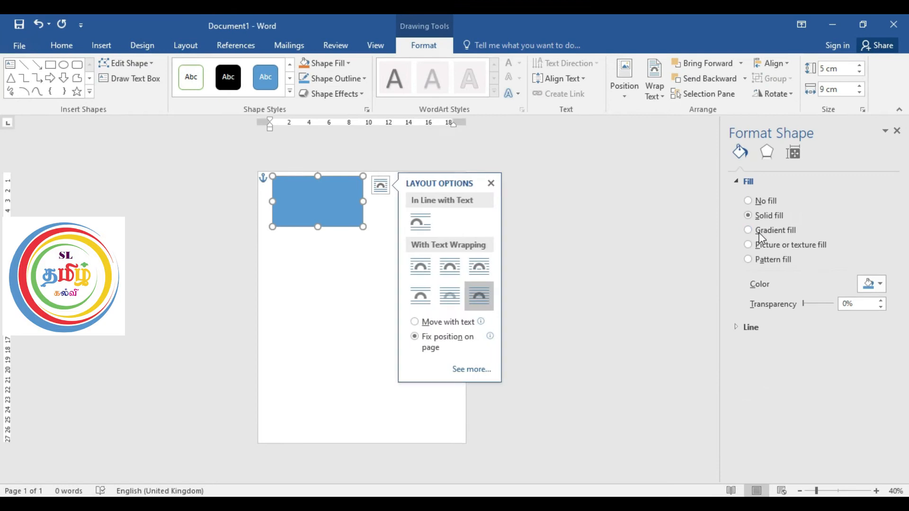
click(746, 229)
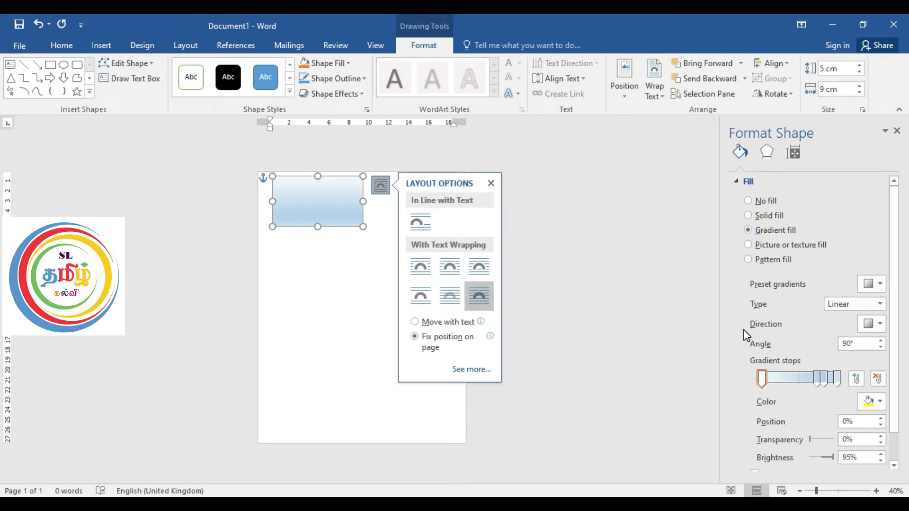
click(491, 185)
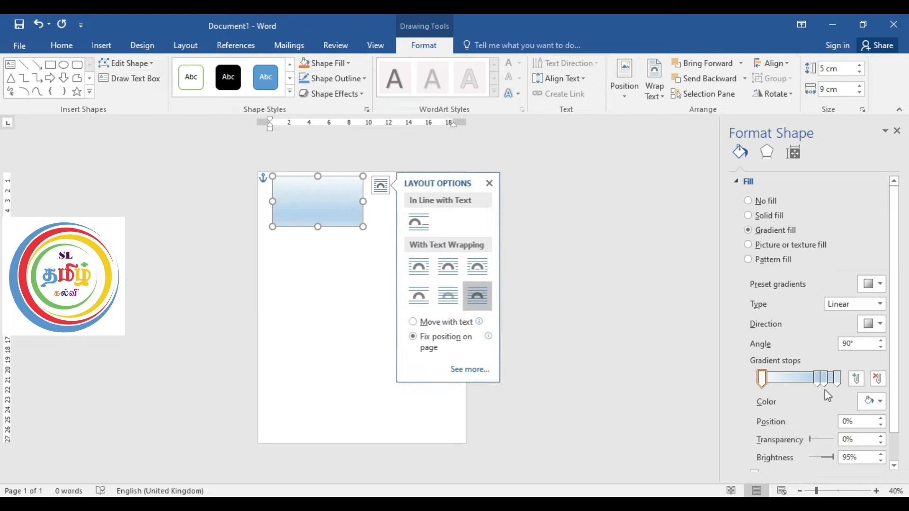
Step: Delete the two gradient stops closest to the end of the gradient, keeping the first stop and the one at 74%
click(838, 378)
click(838, 378)
click(876, 378)
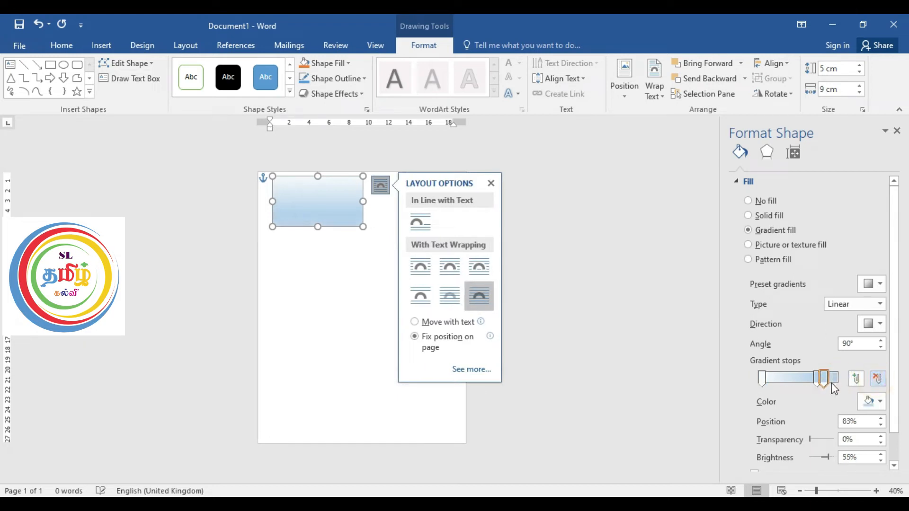
click(880, 379)
Step: Color the first gradient stop dark red by choosing standard red in the color picker and darkening it
click(761, 379)
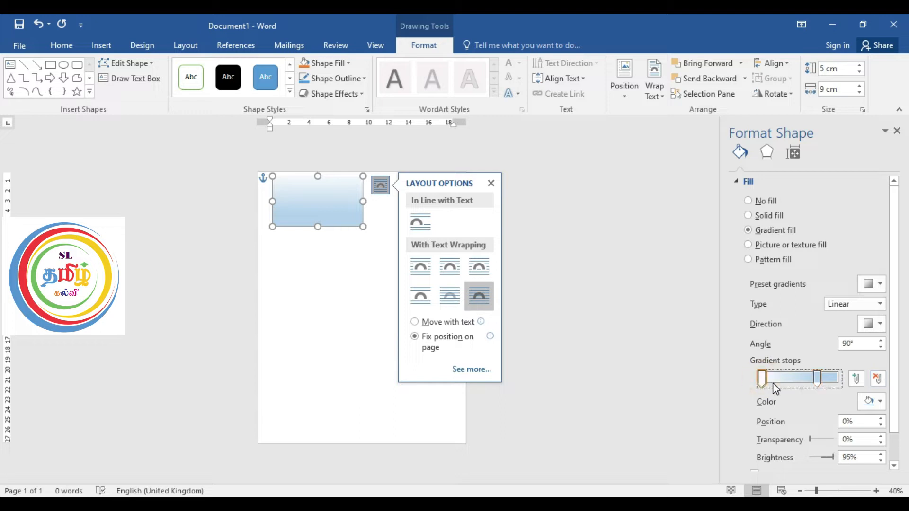
click(877, 403)
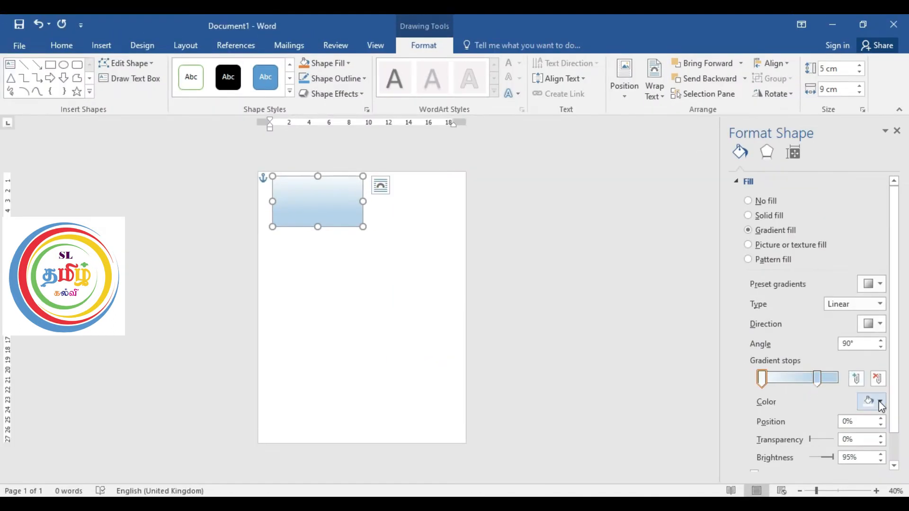
click(871, 402)
click(832, 385)
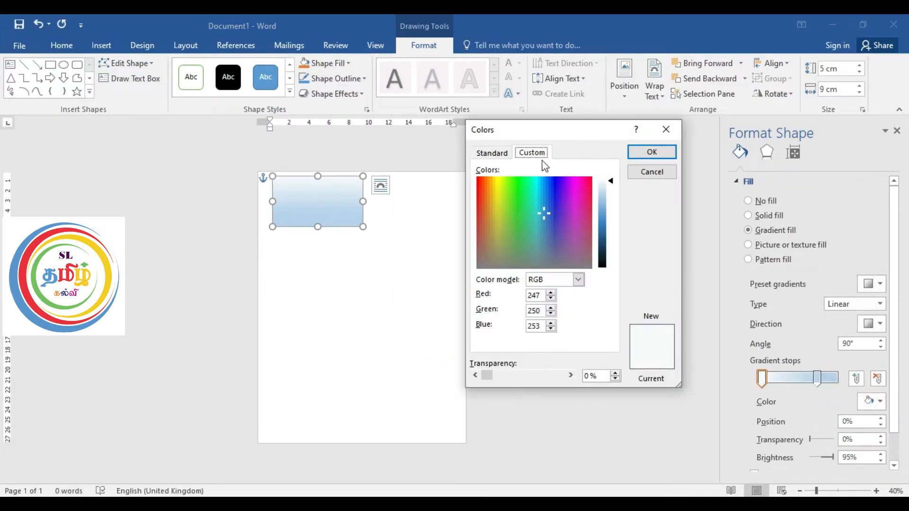
click(491, 154)
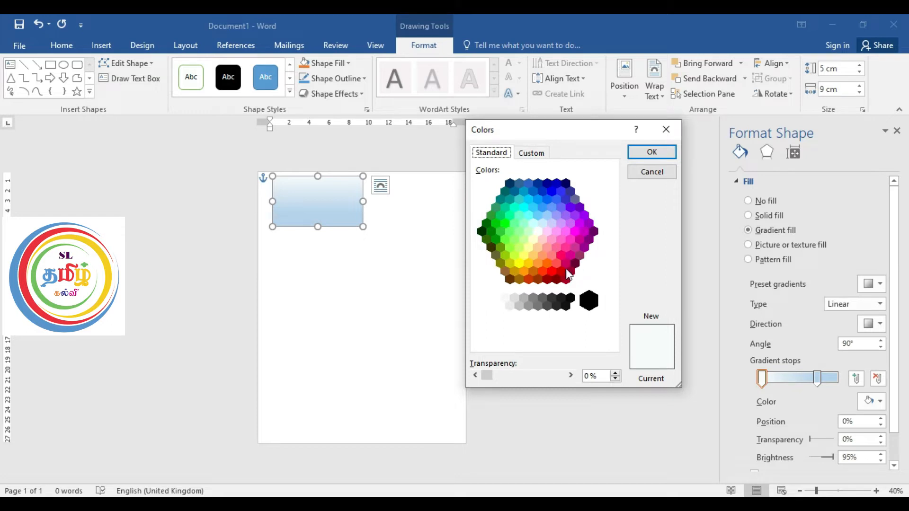
click(552, 270)
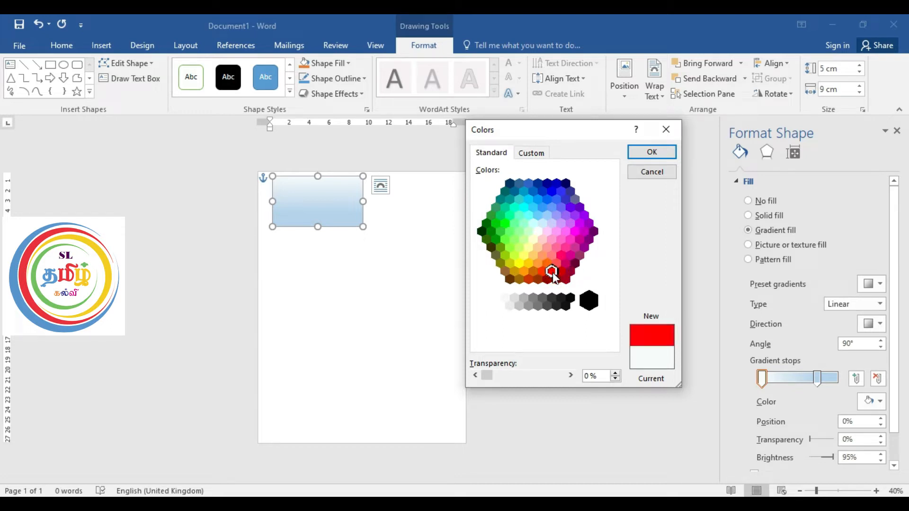
click(531, 153)
drag(611, 225, 614, 243)
click(652, 150)
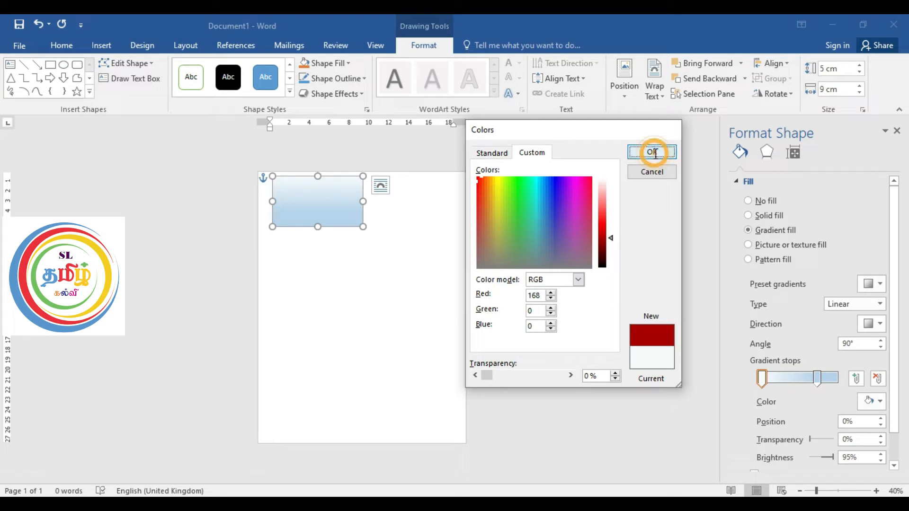
Step: Color the second gradient stop standard yellow and move it to the 85% position
click(818, 380)
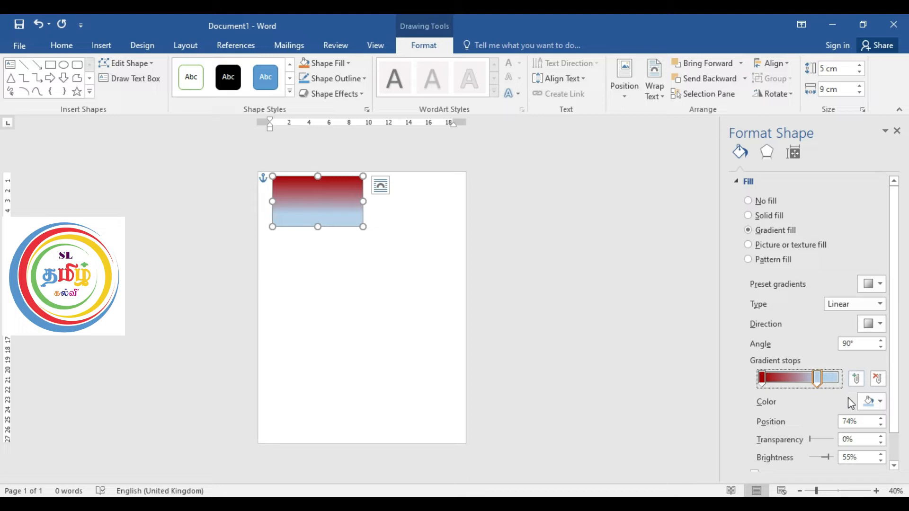
click(879, 402)
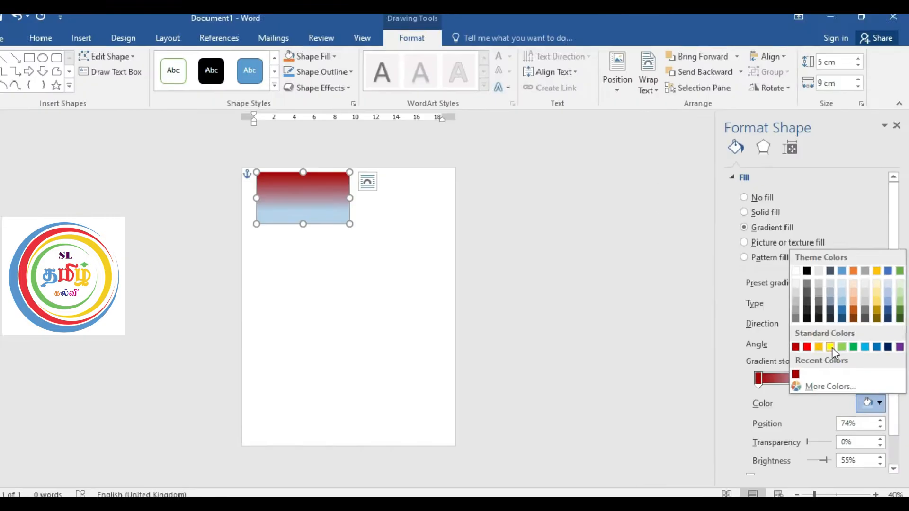
click(796, 346)
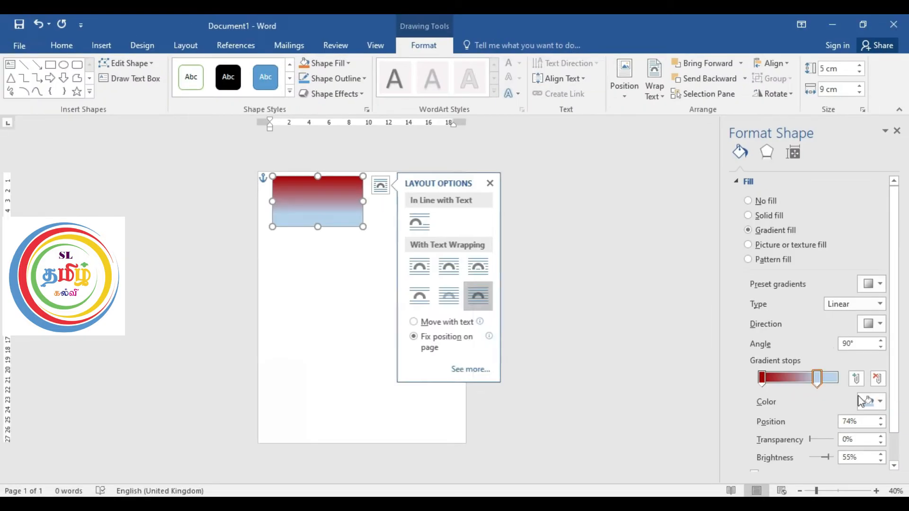
click(882, 455)
click(832, 346)
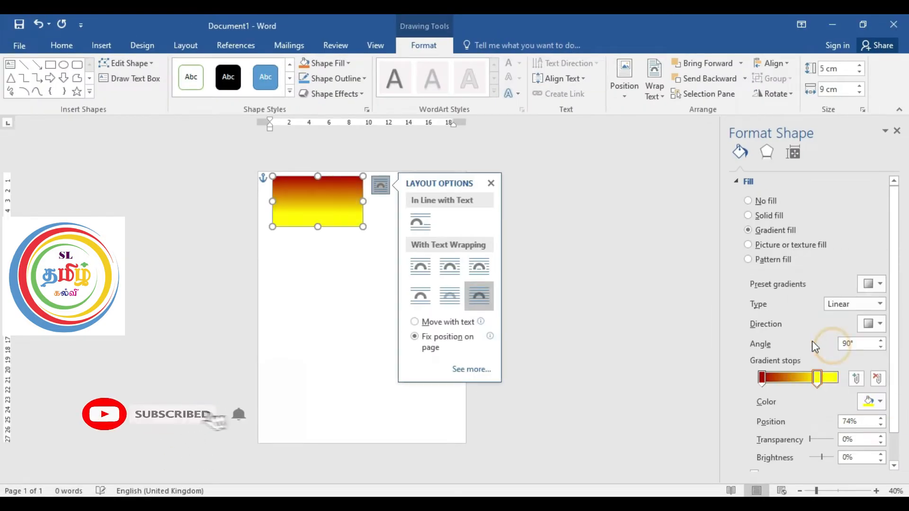
mouse_move(817, 379)
mouse_down()
mouse_move(803, 385)
mouse_move(826, 379)
mouse_up()
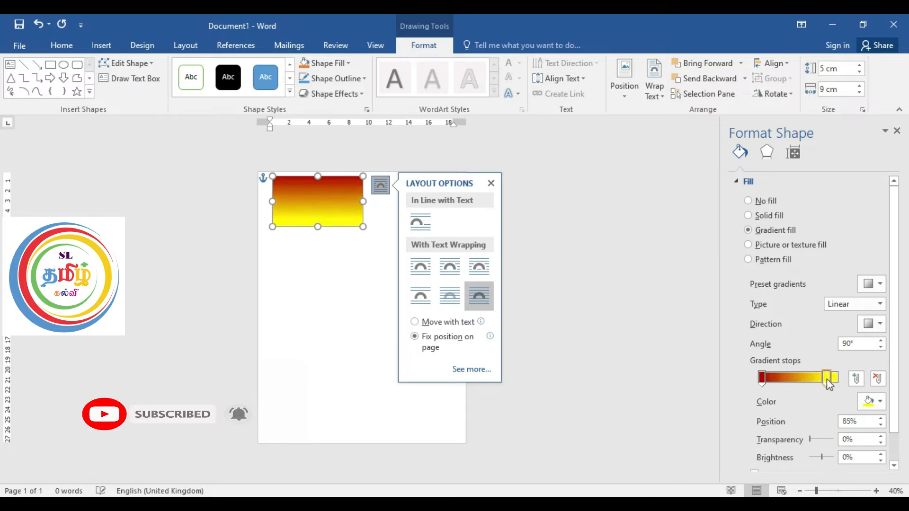
Step: Move the dark red gradient stop to the 23% position and run the linear gradient horizontally at 0°
drag(763, 378, 778, 378)
click(881, 325)
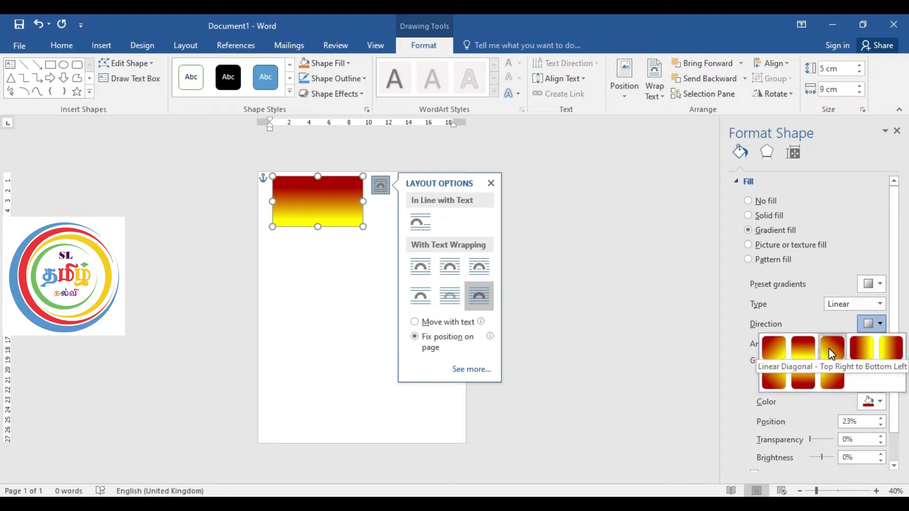
click(851, 349)
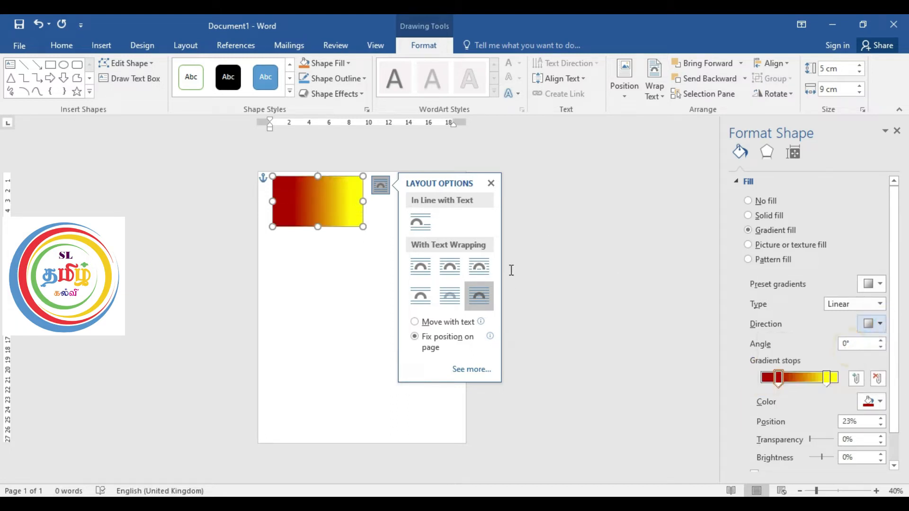
Step: Reverse the gradient's color order by placing the yellow stop at 24% and the dark red stop near the end
mouse_move(784, 378)
mouse_down()
mouse_move(777, 377)
mouse_move(802, 380)
mouse_up()
mouse_move(825, 378)
mouse_down()
mouse_move(768, 381)
mouse_move(826, 388)
mouse_up()
click(771, 377)
drag(769, 380, 782, 381)
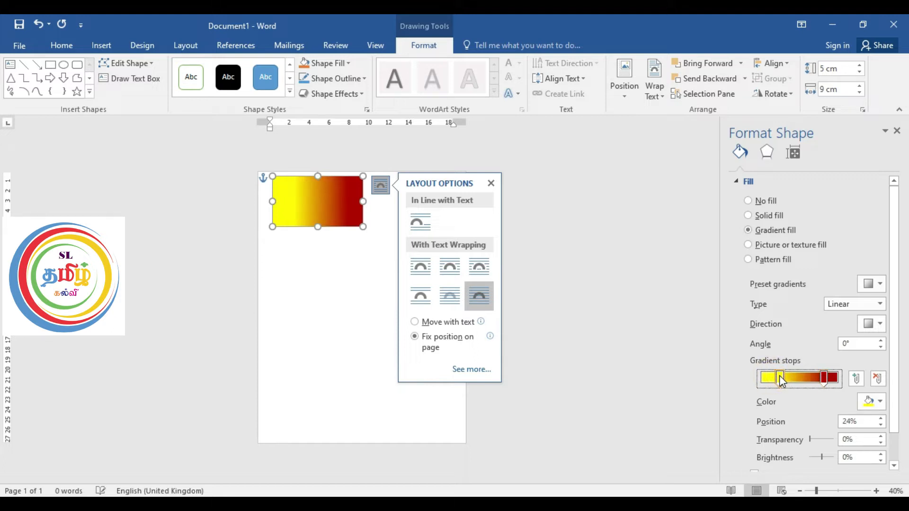
Step: Add a third, orange gradient stop at 25%, with the yellow stop at 56% between it and the dark red one
click(855, 378)
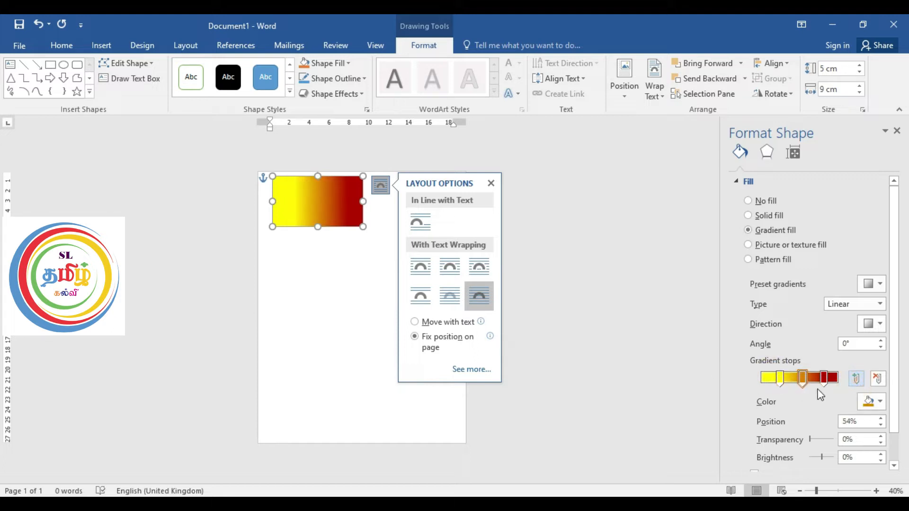
drag(802, 379, 783, 379)
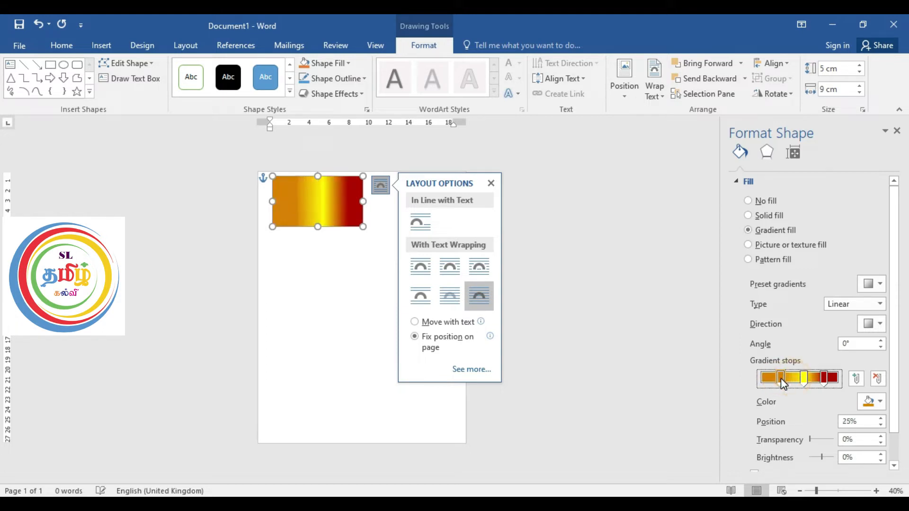
click(803, 379)
click(491, 184)
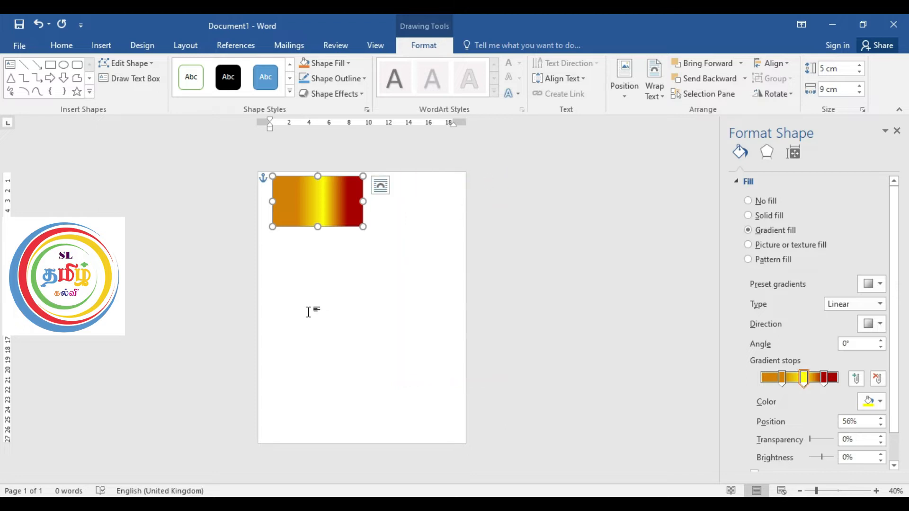
Step: Draw a text box about 4.4 × 8.3 cm inside the gradient rectangle, leaving a narrow colored border all around
click(318, 305)
ctrl+scroll(318, 306, up, 4)
ctrl+scroll(317, 292, up, 3)
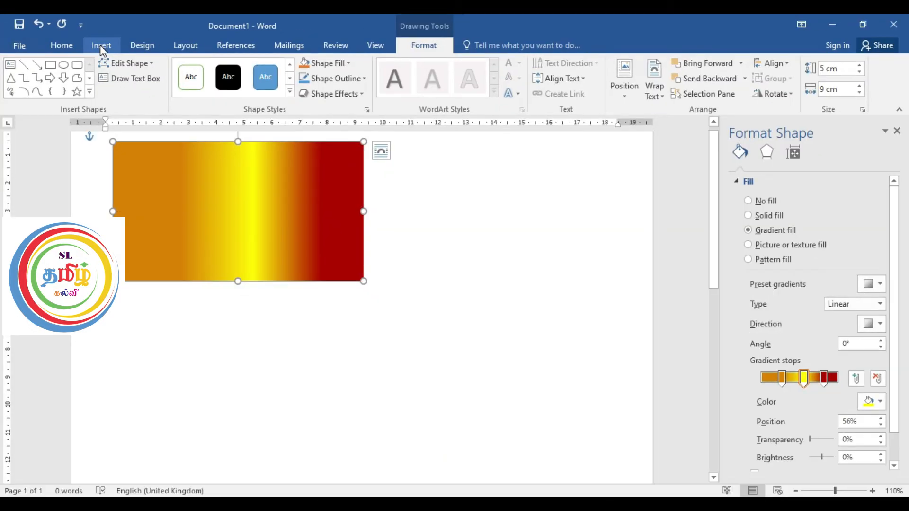
click(100, 46)
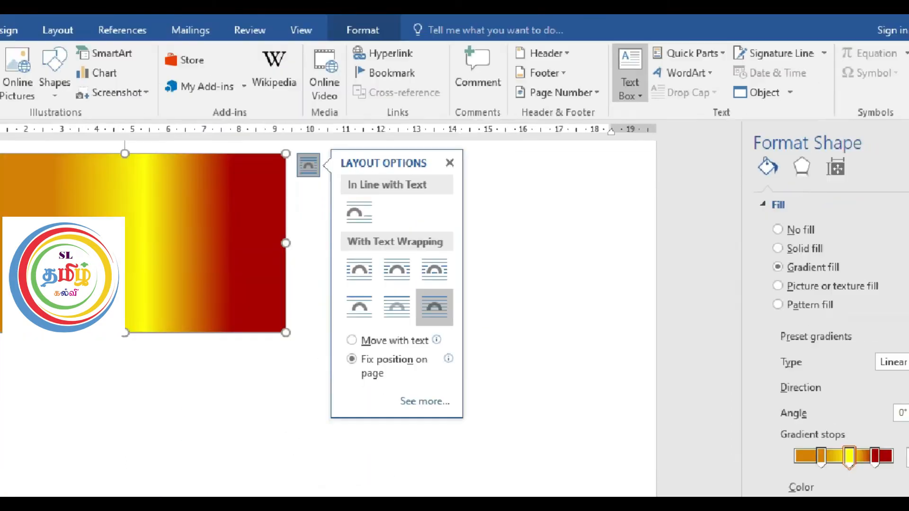
click(641, 94)
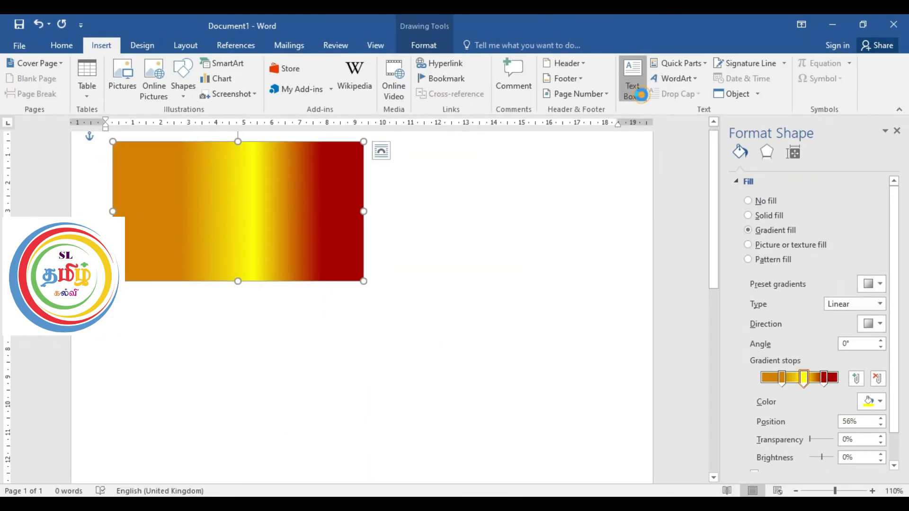
click(641, 95)
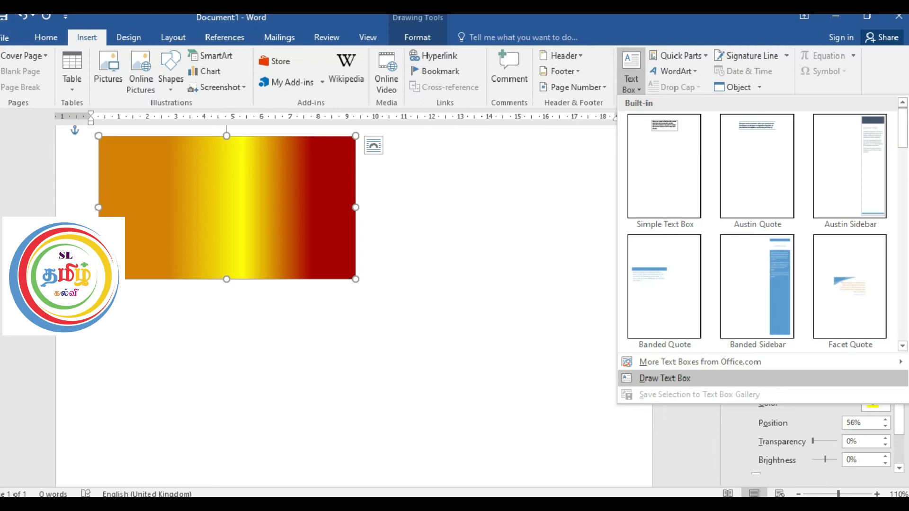
click(683, 380)
click(633, 90)
click(687, 377)
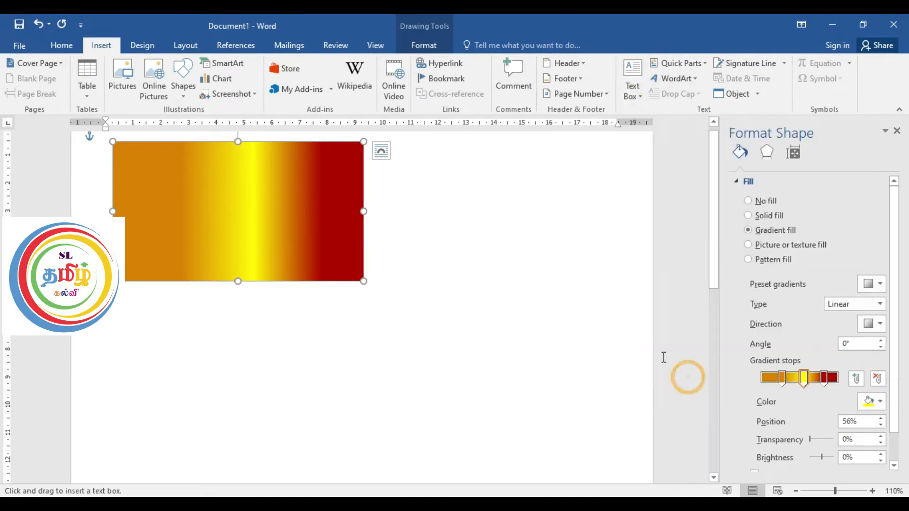
drag(122, 151, 353, 272)
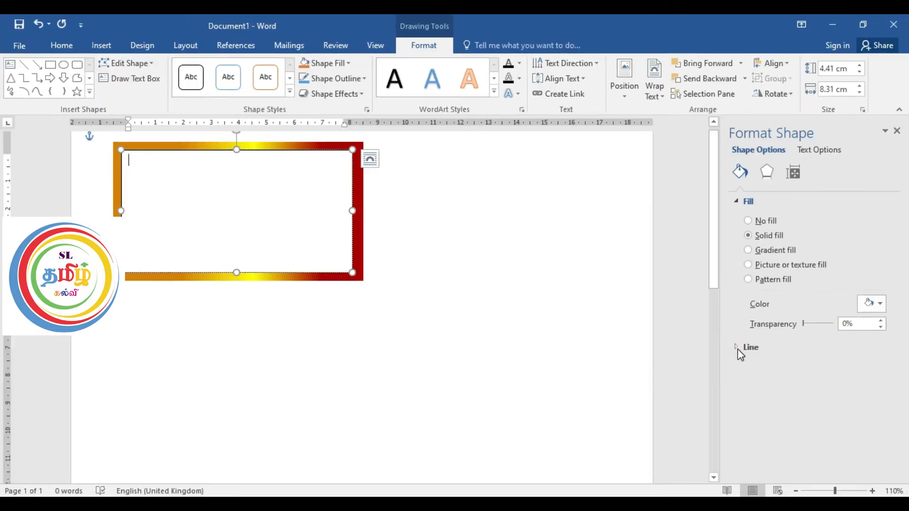
Step: Remove the outline of the text box by setting its line to No line
click(740, 350)
click(748, 366)
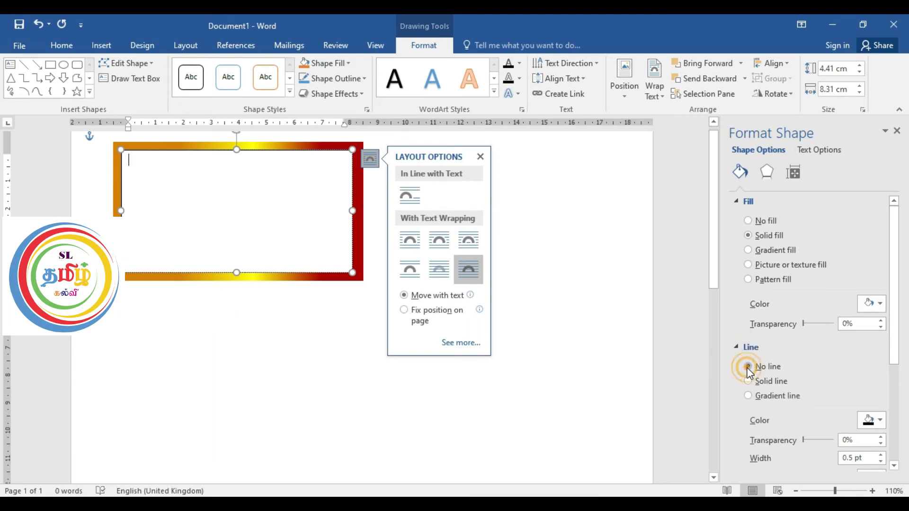
click(480, 156)
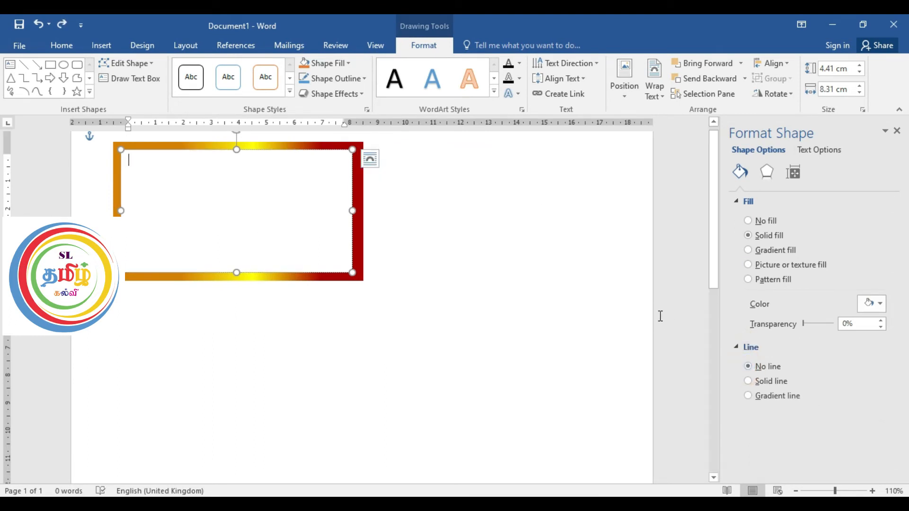
click(736, 348)
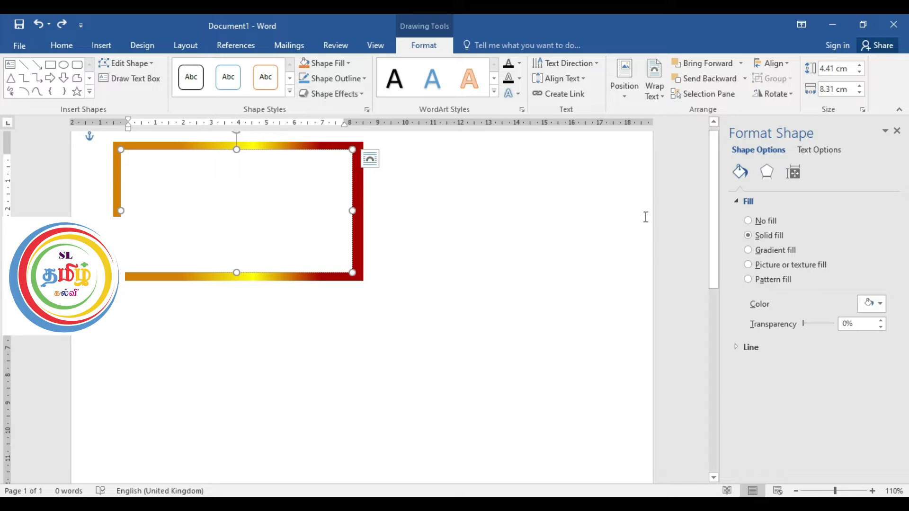
Step: Apply the centered inner shadow preset that shades all edges of the text box
click(767, 172)
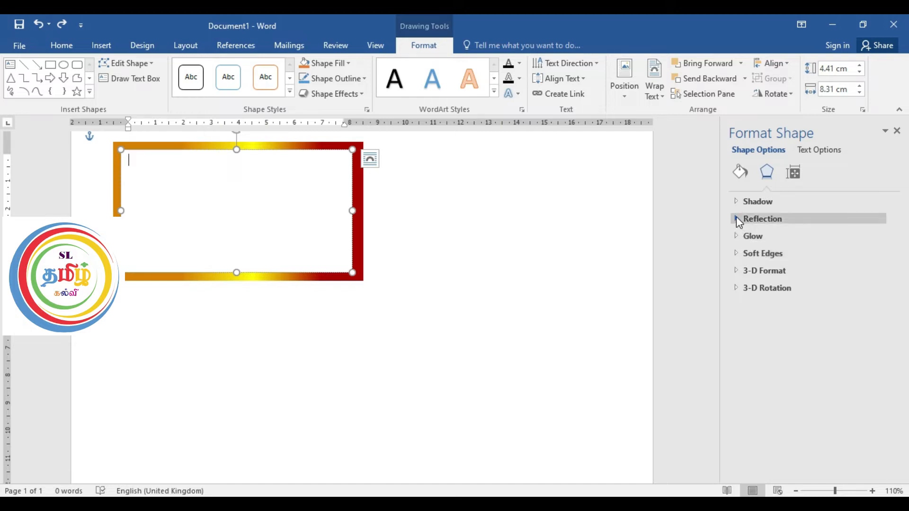
click(736, 200)
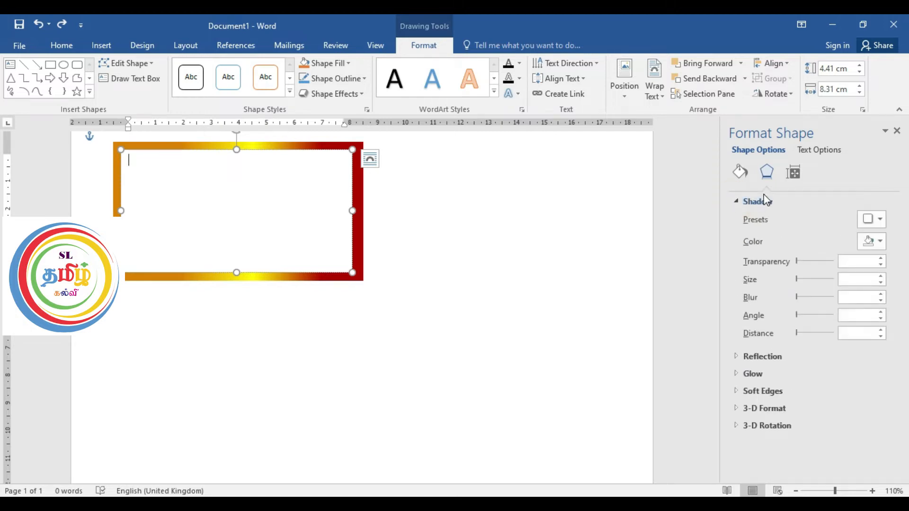
click(880, 219)
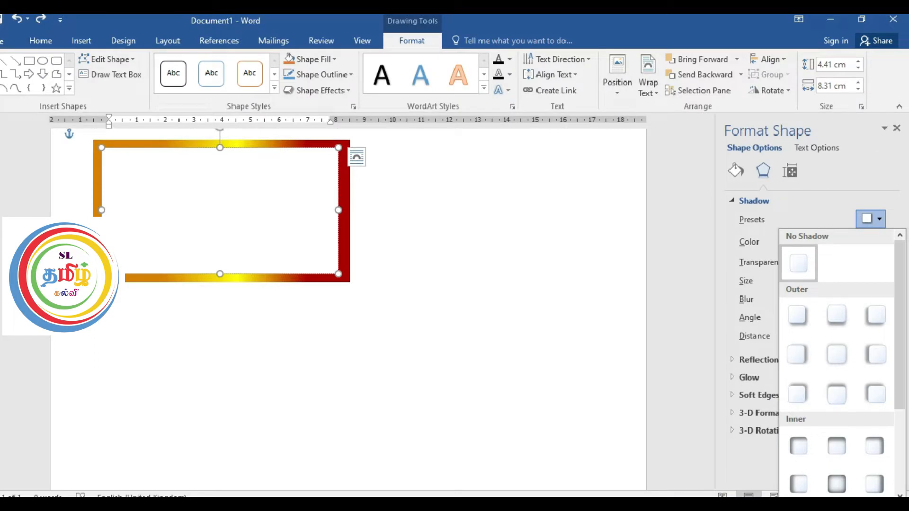
click(852, 220)
click(852, 220)
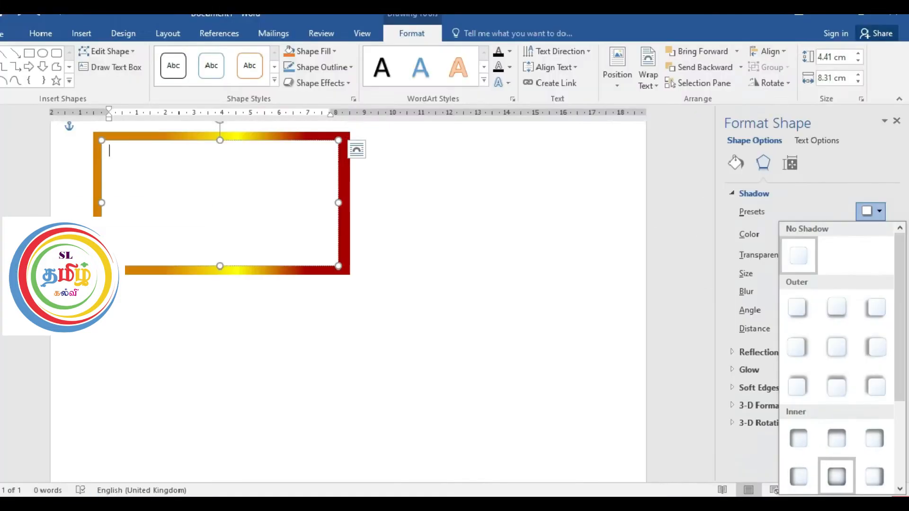
click(797, 459)
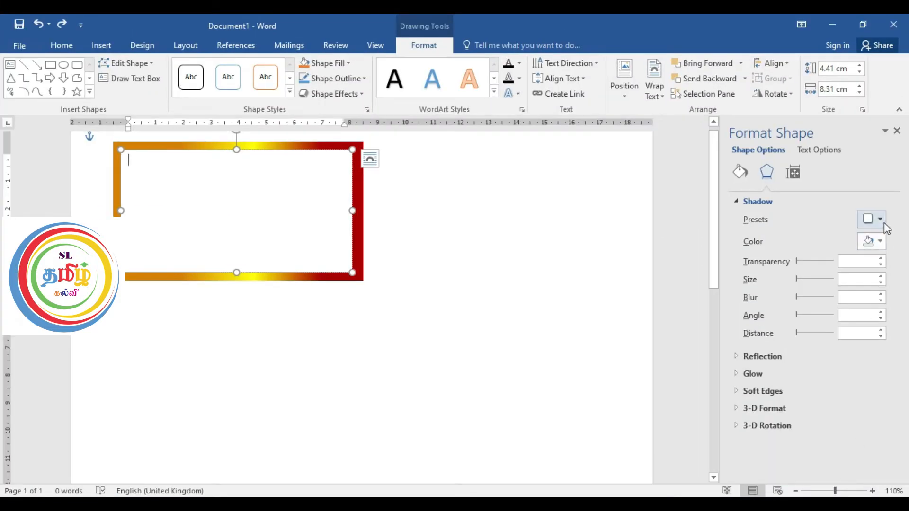
click(884, 223)
click(843, 470)
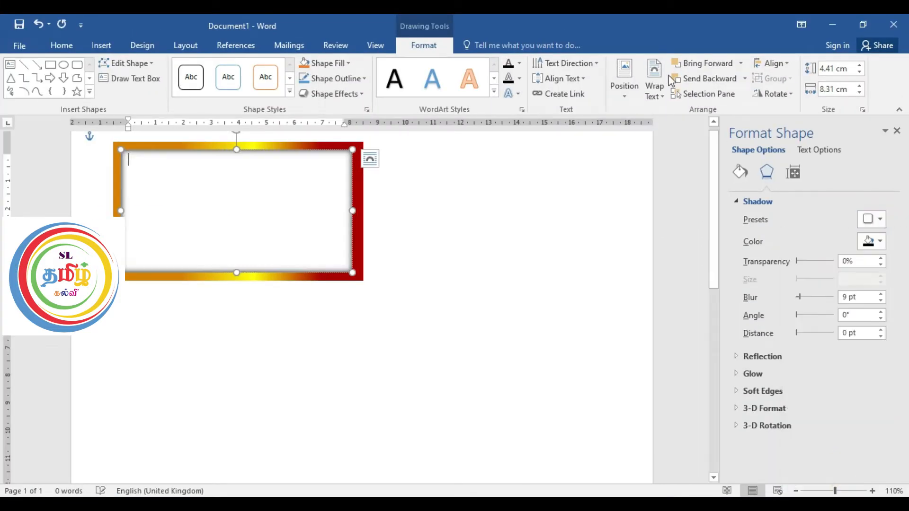
Step: Enter "Name" in the text box and the Tamil label "பெயர்" in Bamini font on the line below
click(208, 177)
text(Name)
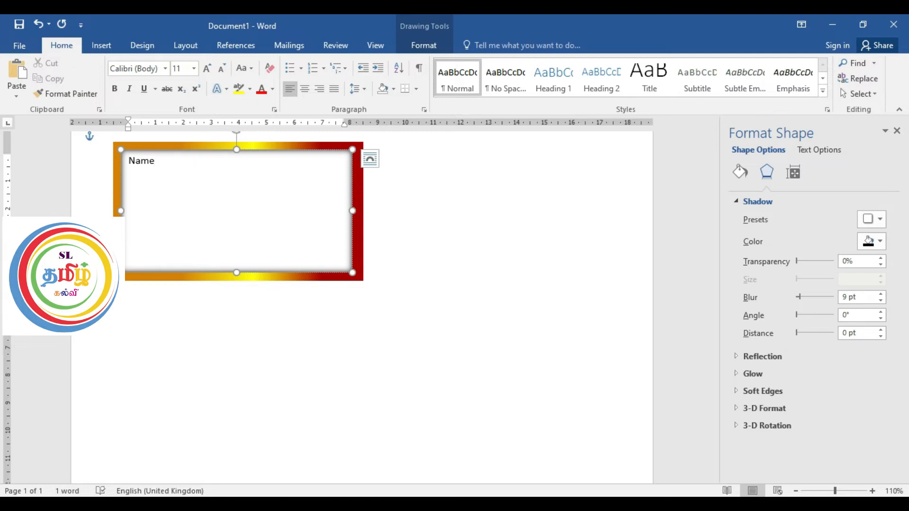
key(Return)
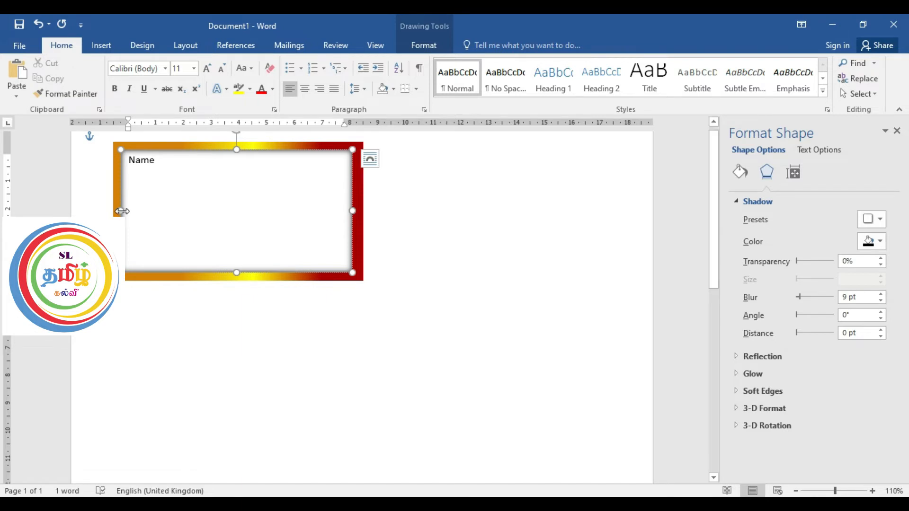
click(167, 70)
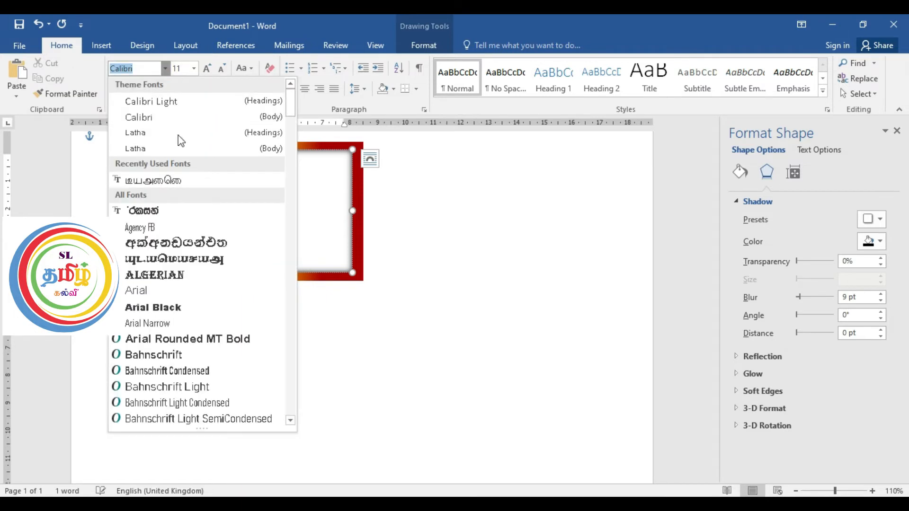
click(179, 183)
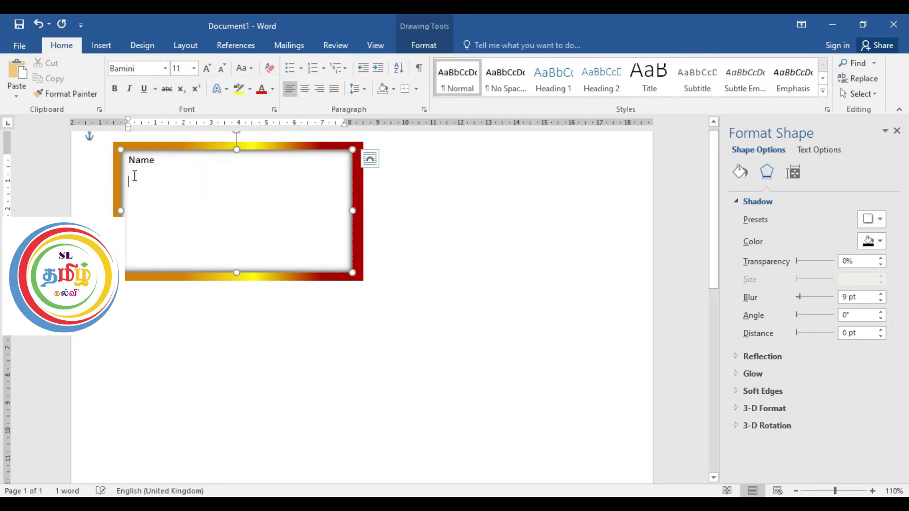
text(nga)
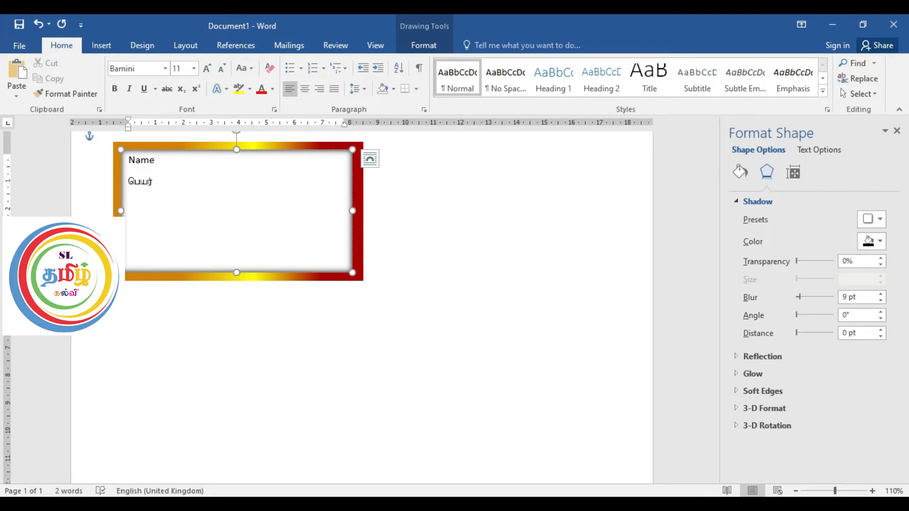
Step: Remove the space after paragraph from both label lines in the text box
key(ctrl+a)
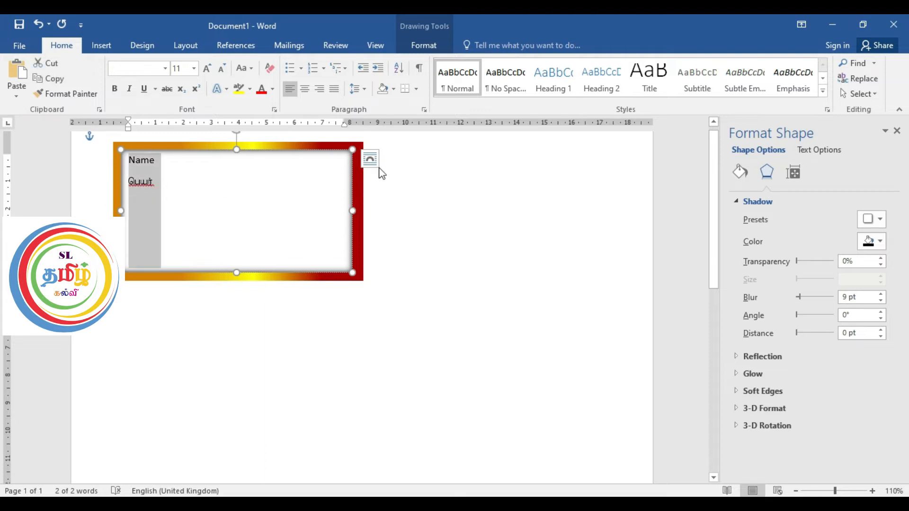
click(366, 89)
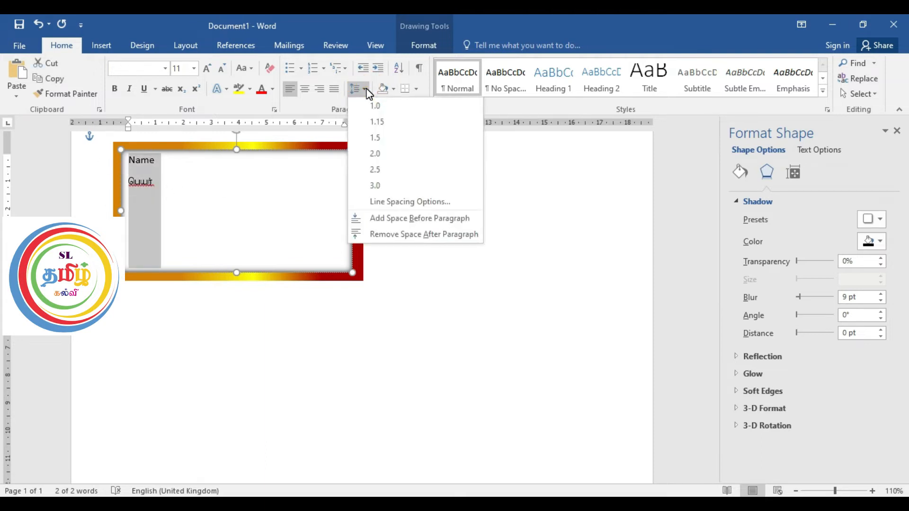
click(395, 235)
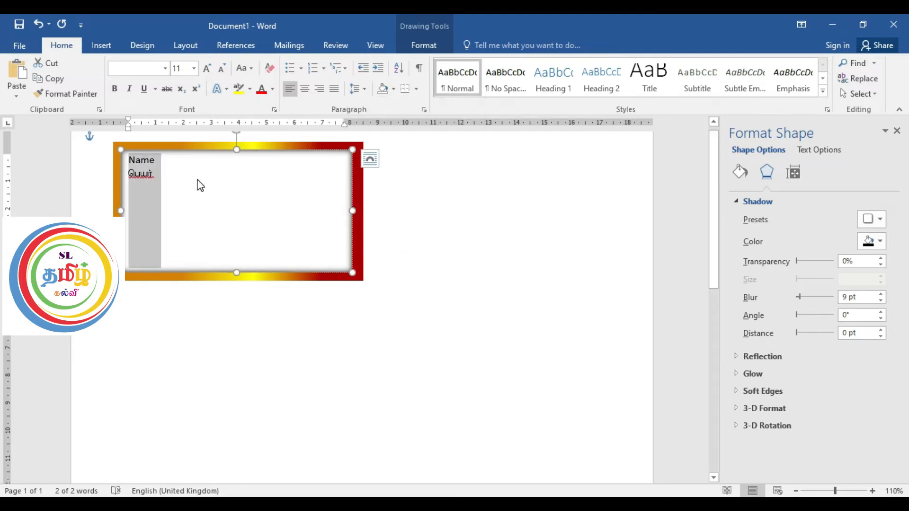
Step: Add a tab, a colon and a dotted fill-in line after the Tamil label, reaching almost to the text box's edge
click(161, 174)
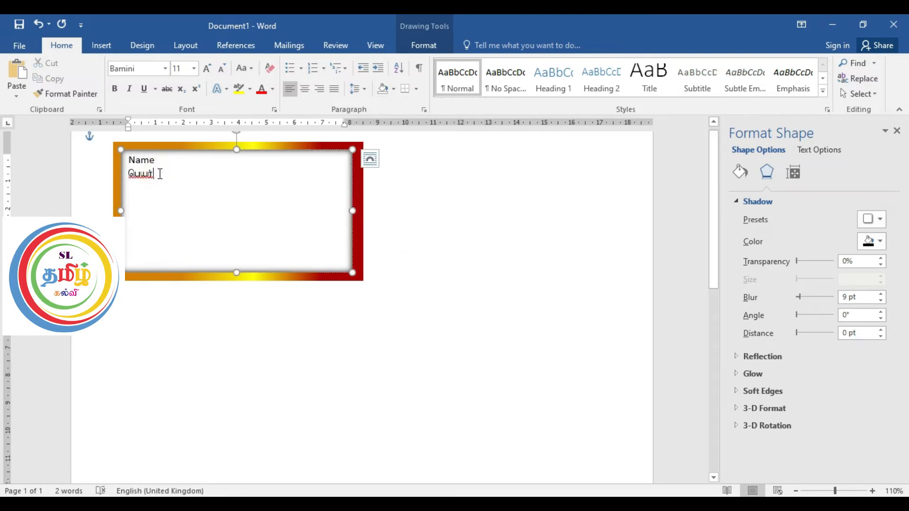
key(Tab)
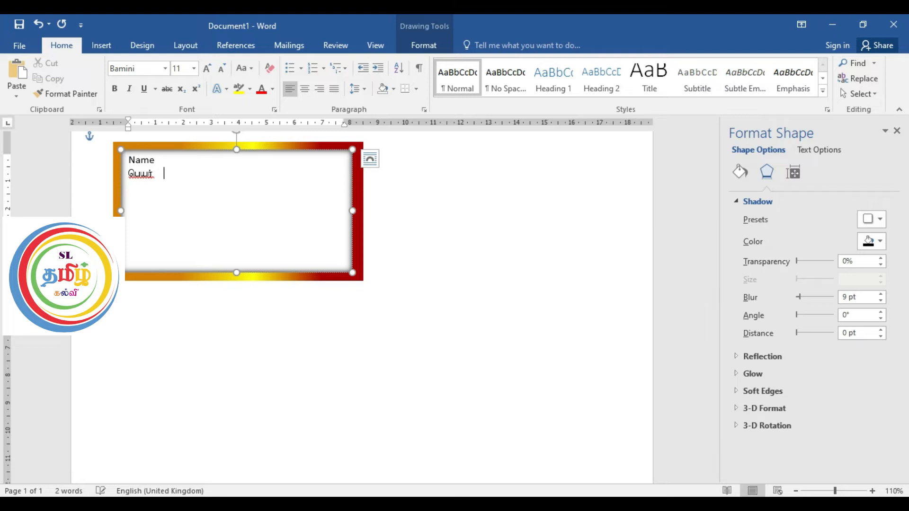
text(:  .....)
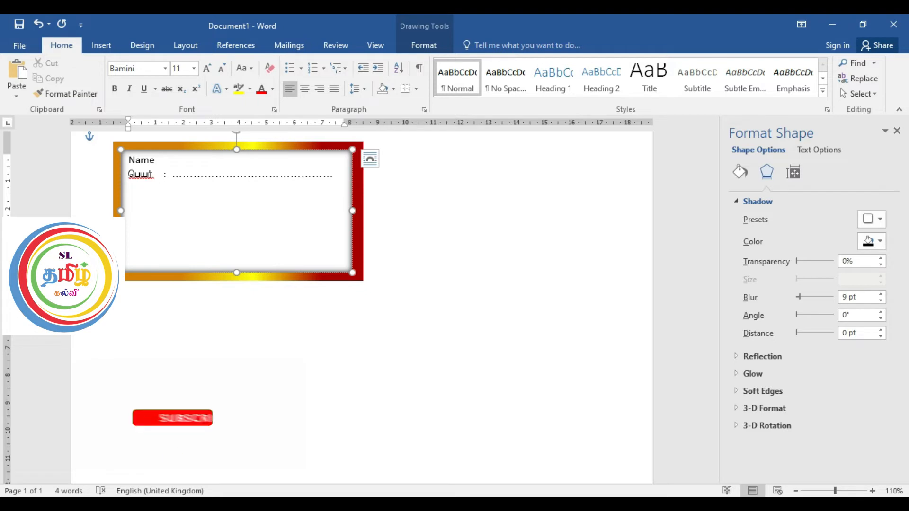
Step: Copy the "Name" and Tamil label lines with the dotted line and paste them twice below
drag(337, 173, 138, 157)
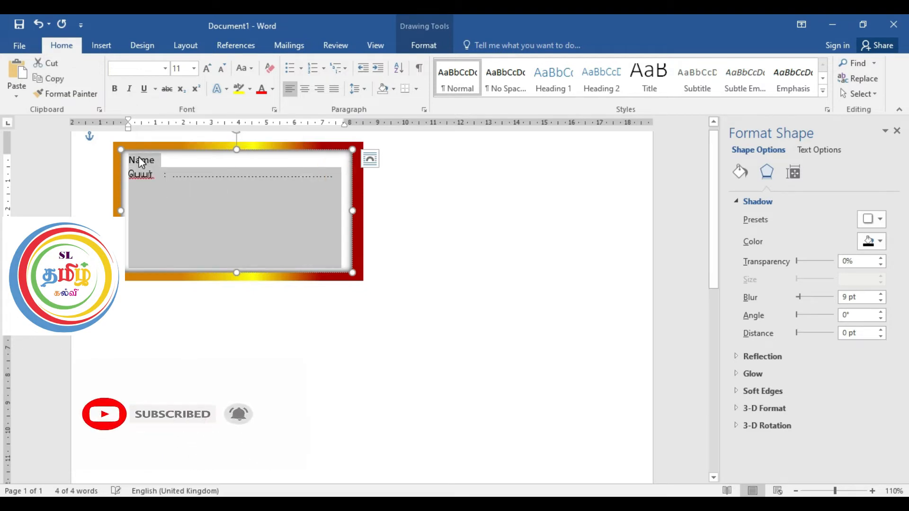
click(335, 175)
key(Return)
key(ctrl+v)
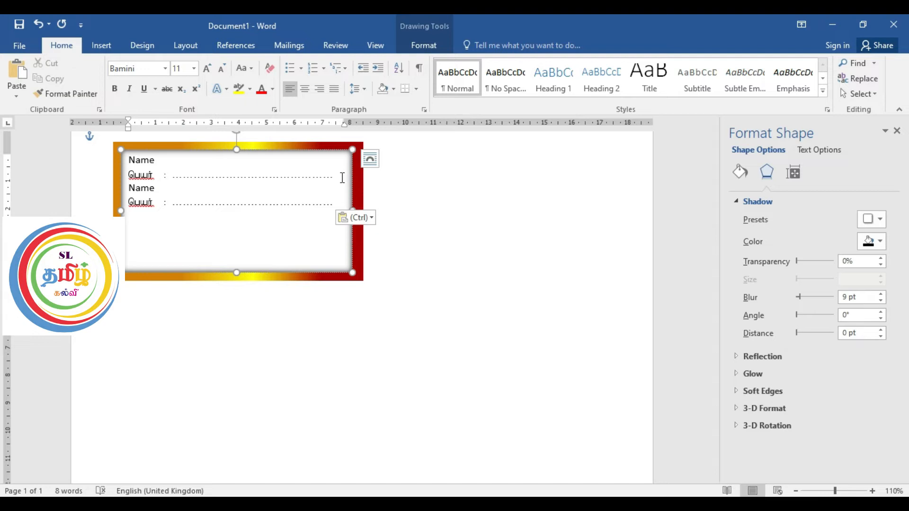
text(Name பெயர் : .............................................)
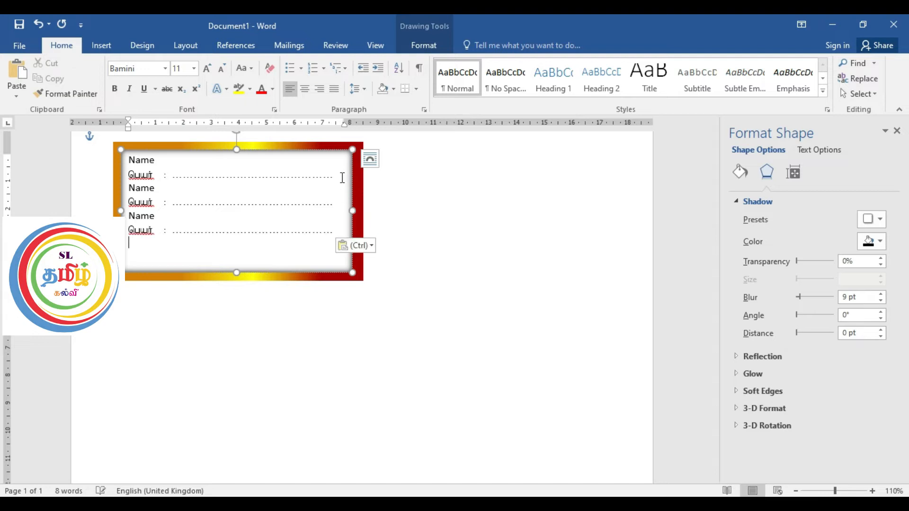
Step: Paste the label pair once more and change the second pair's labels to "Class" and "வகுப்பு"
text(Name பெயர் : .............................................)
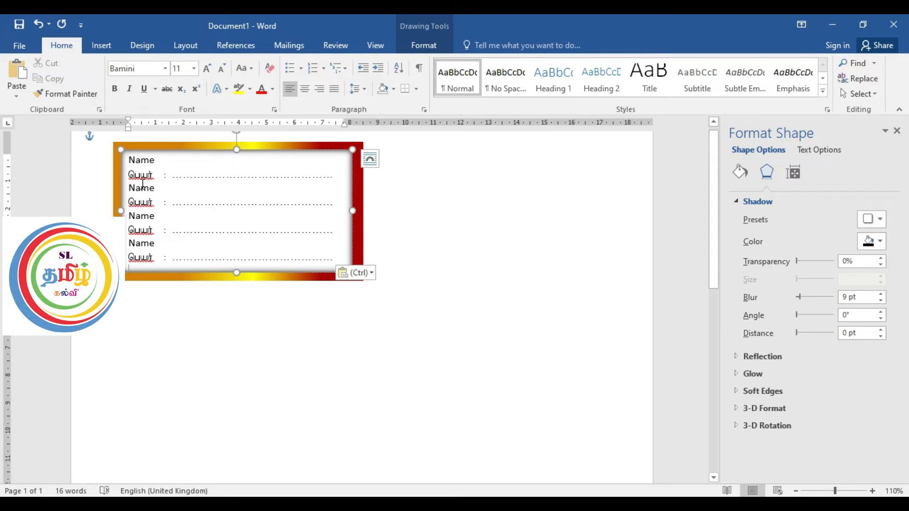
drag(128, 187, 153, 192)
text(C)
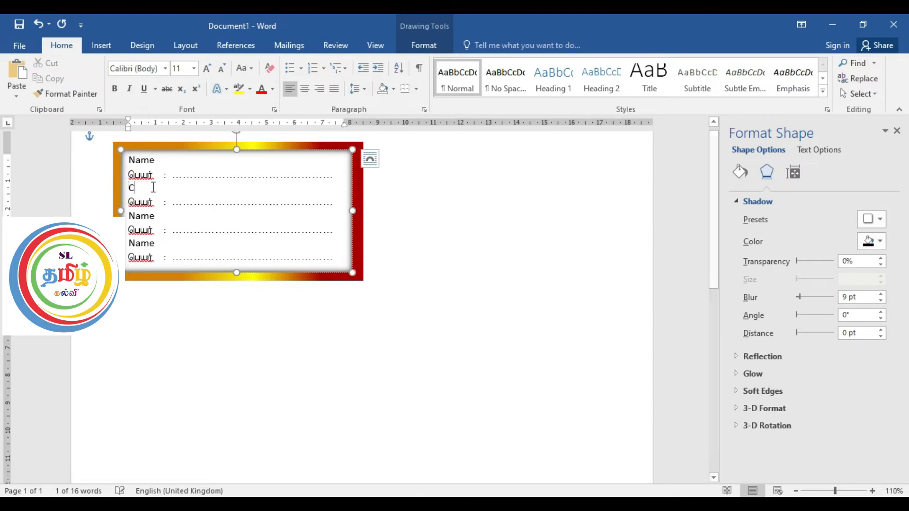
text(lass)
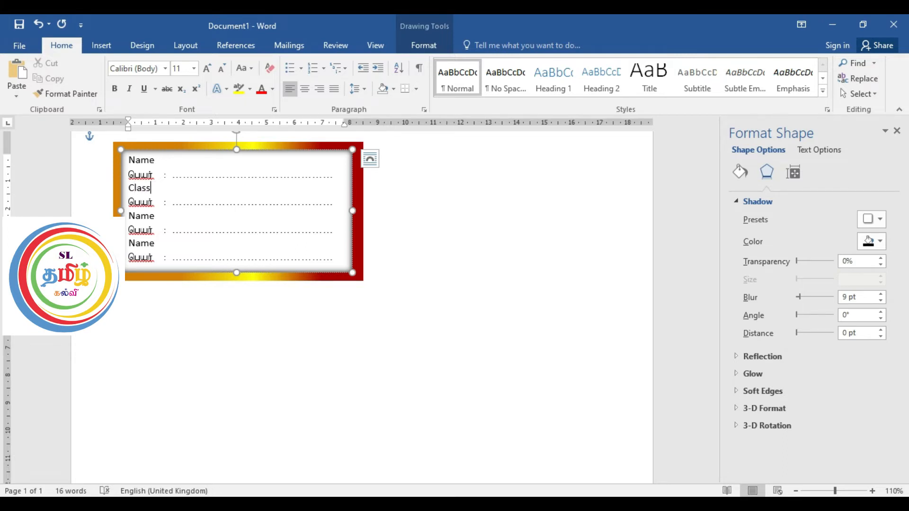
drag(129, 198, 153, 203)
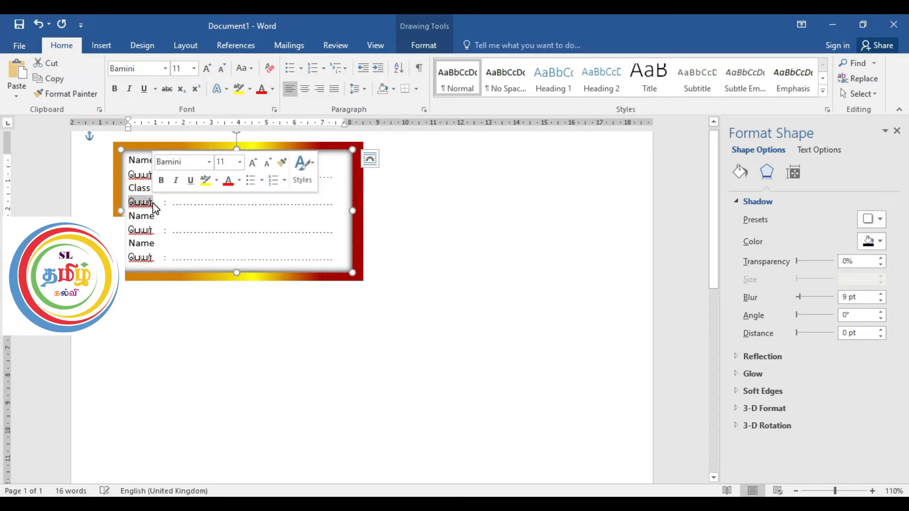
text(tF)
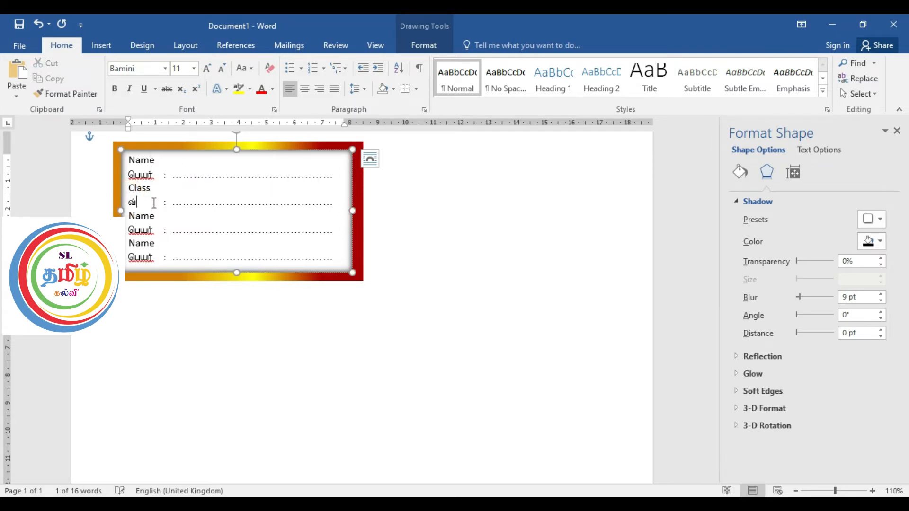
text(g;)
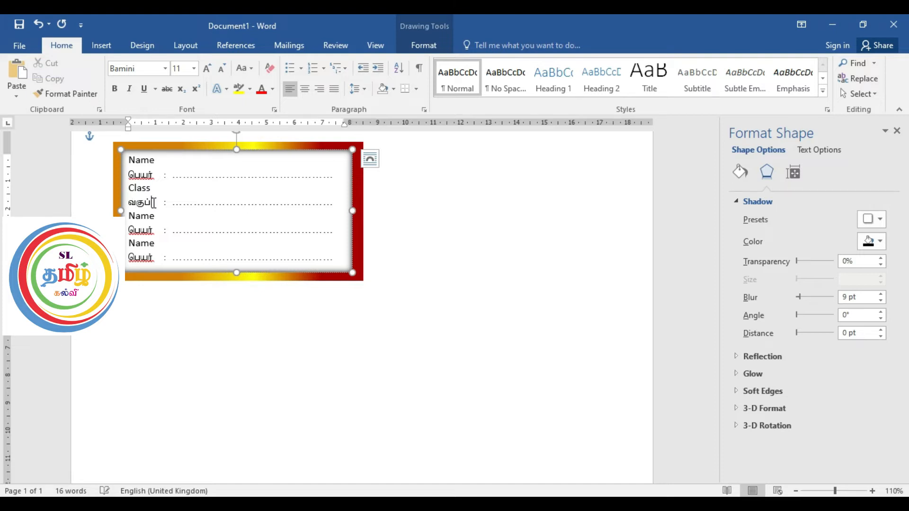
text(G)
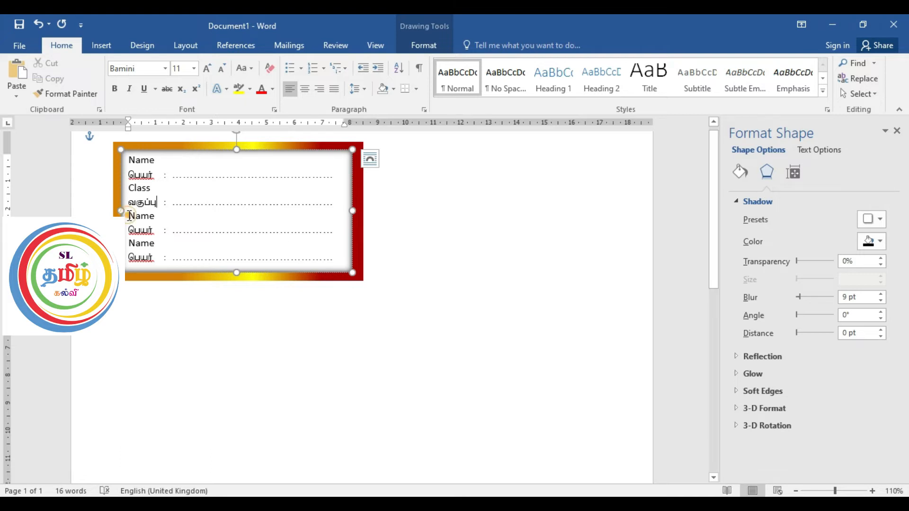
Step: Change the third pair's labels to "Subject" and "விடயம்"
drag(128, 217, 152, 222)
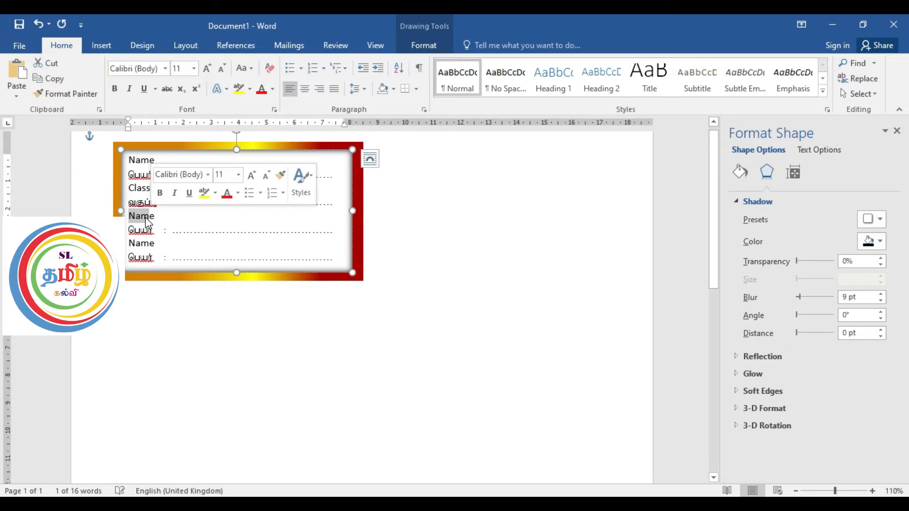
text(Sebj)
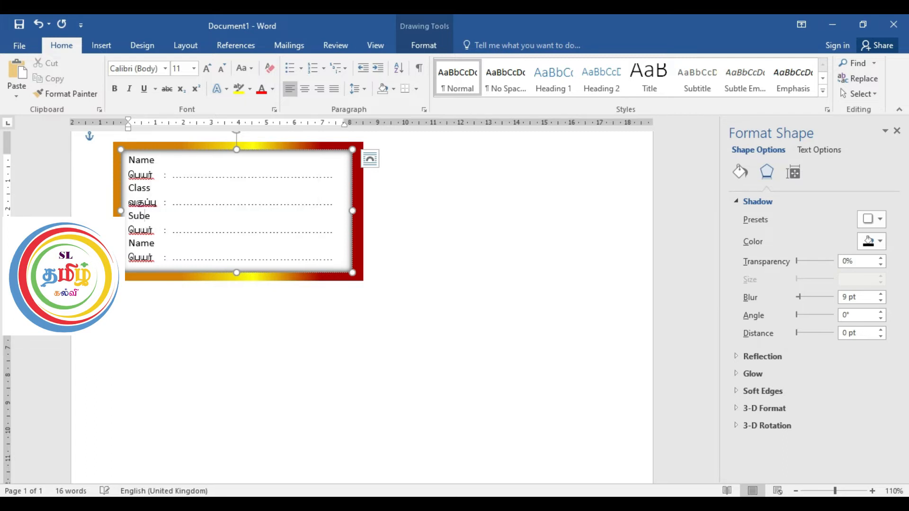
text(ct)
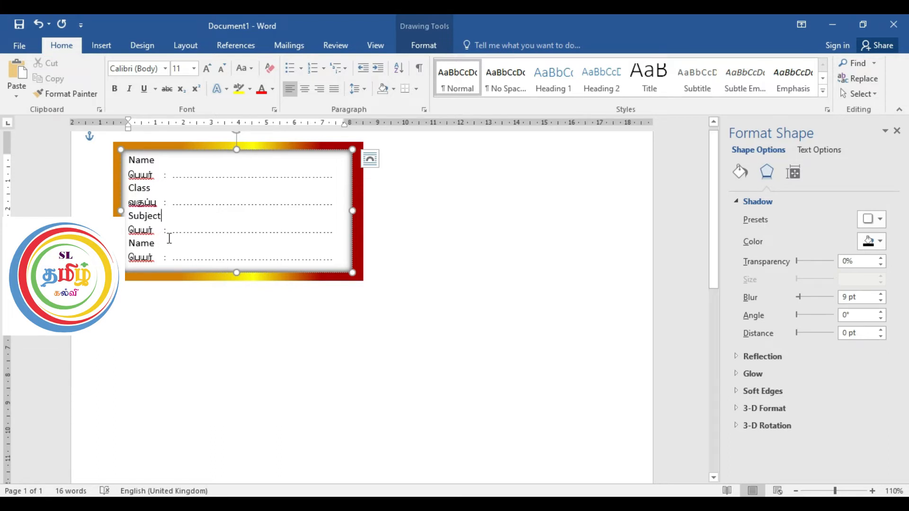
click(134, 232)
drag(134, 232, 154, 231)
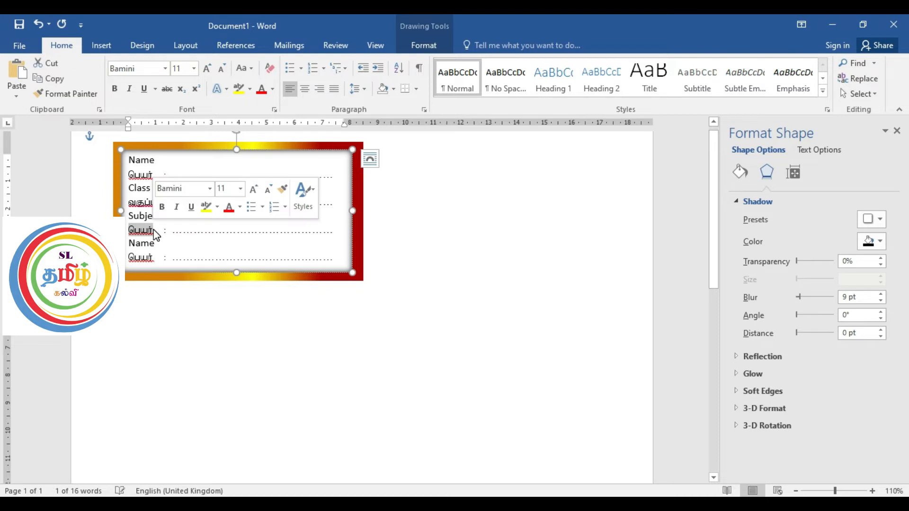
text(விடயம)
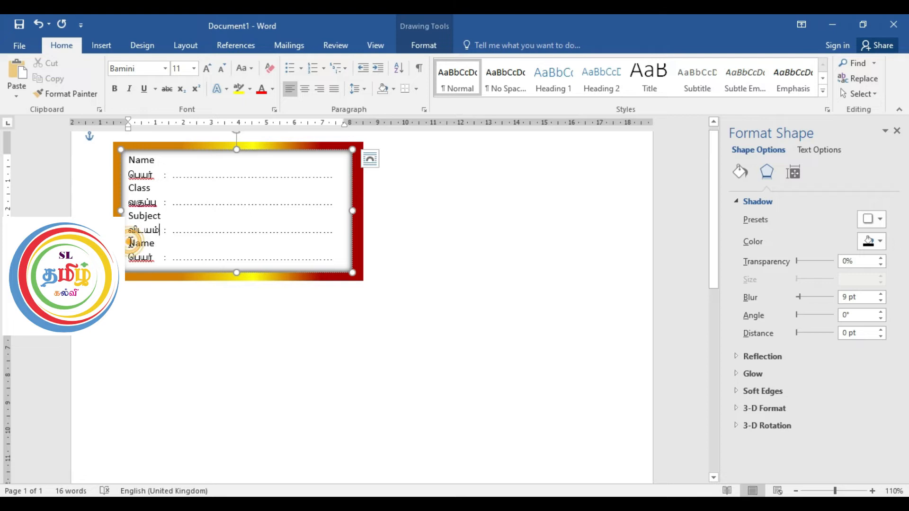
Step: Change the fourth pair's labels to "School" and "பாடசாலை"
drag(131, 243, 156, 250)
text(School)
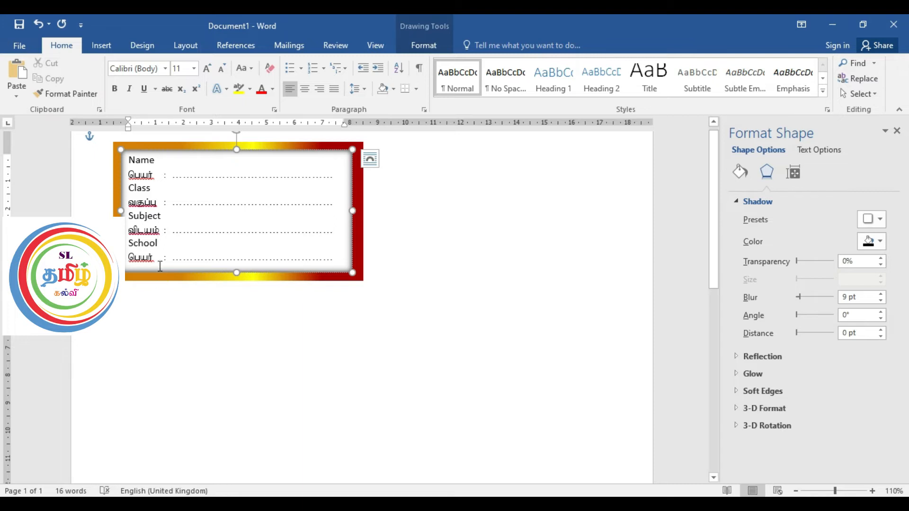
drag(130, 259, 158, 262)
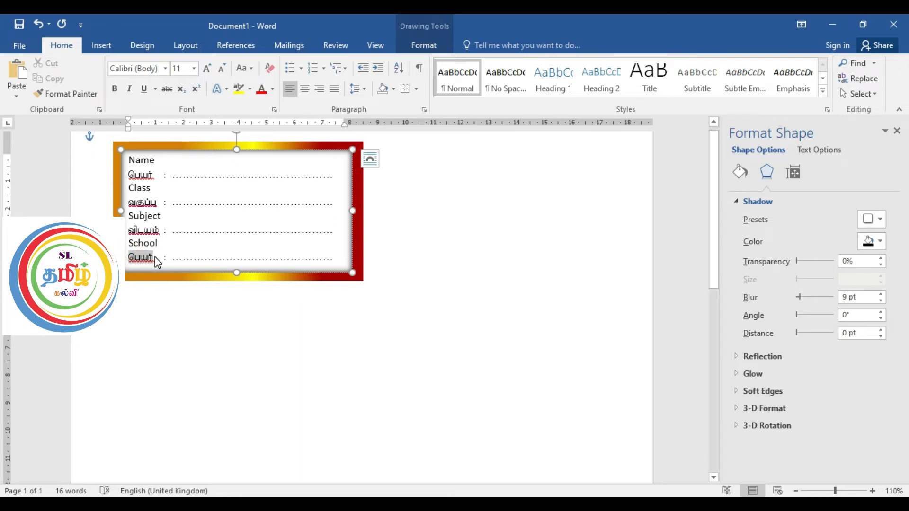
text(gh)
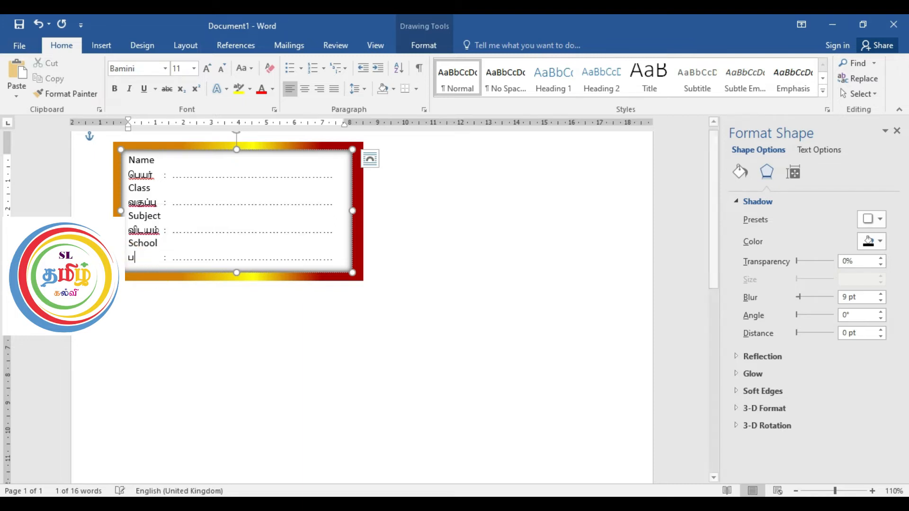
text(lrhiy)
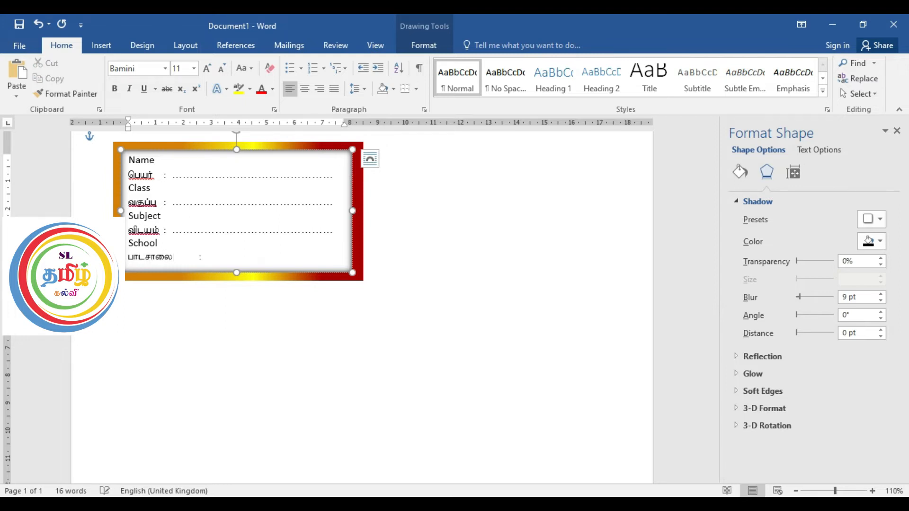
Step: Tighten the spacing around the colon after "பாடசாலை" and adjust its dotted line to fit on the same line
click(197, 257)
key(BackSpace)
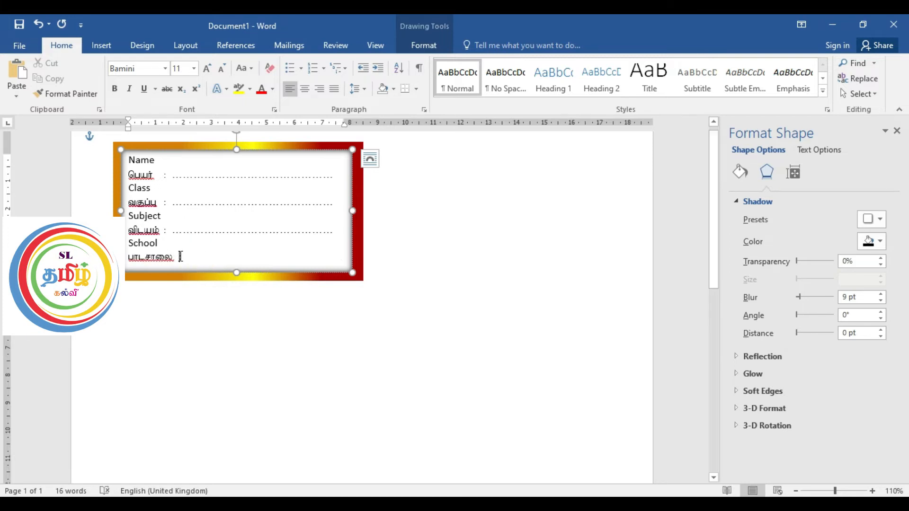
key(BackSpace)
key(BackSpace)
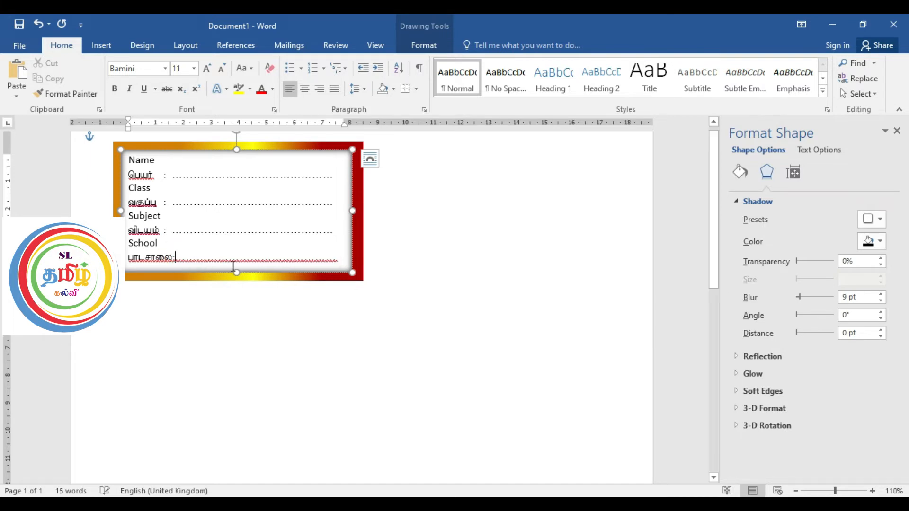
double_click(331, 257)
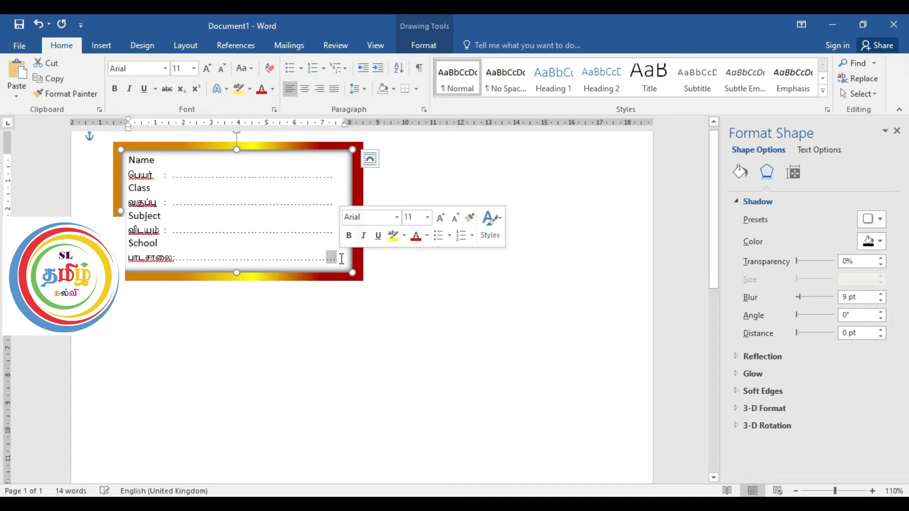
key(BackSpace)
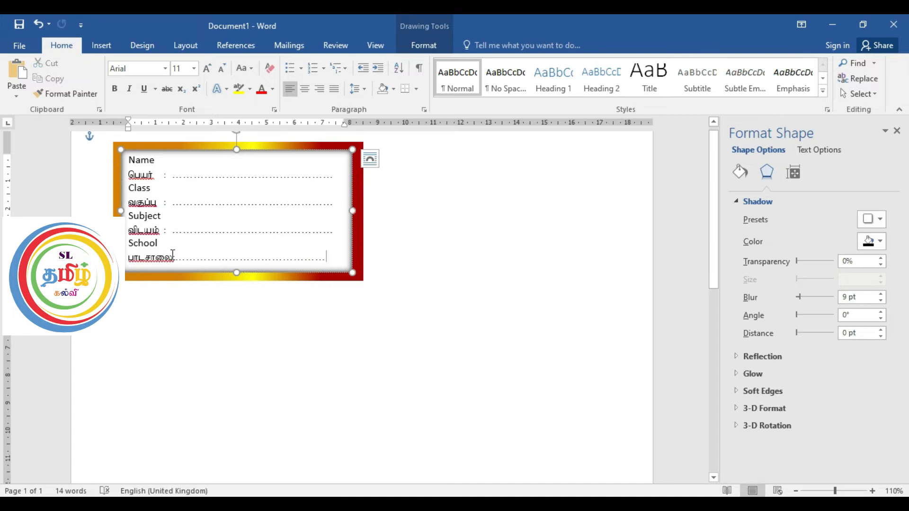
key(ctrl+z)
key(ctrl+z)
Step: Set all text in the text box to 1.0 line spacing and font size 10
key(ctrl+a)
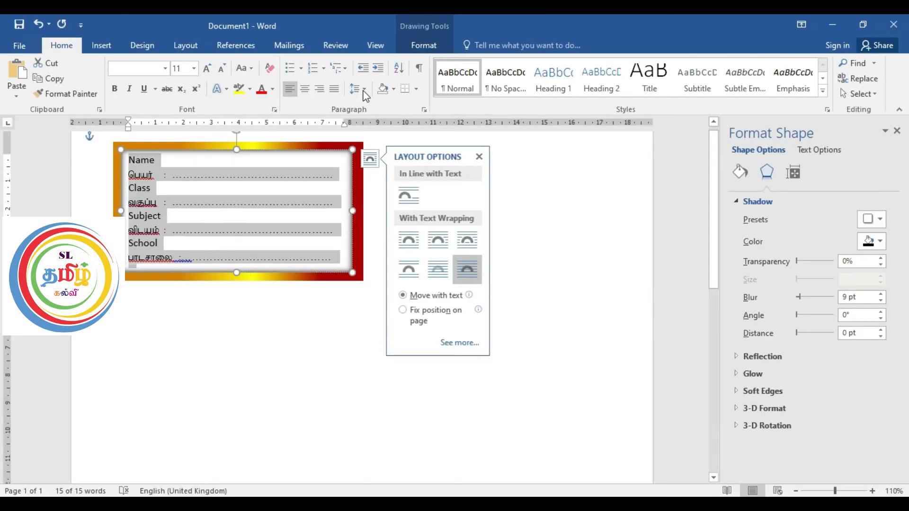
click(363, 90)
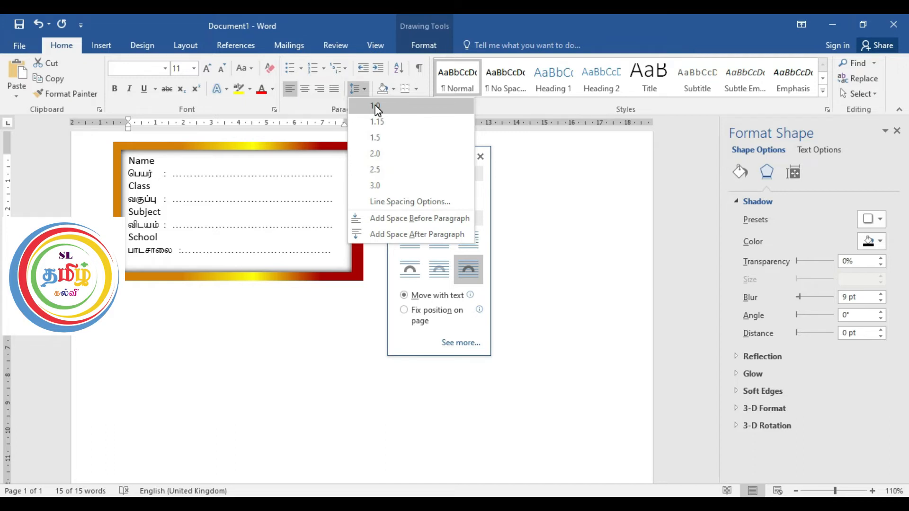
click(376, 107)
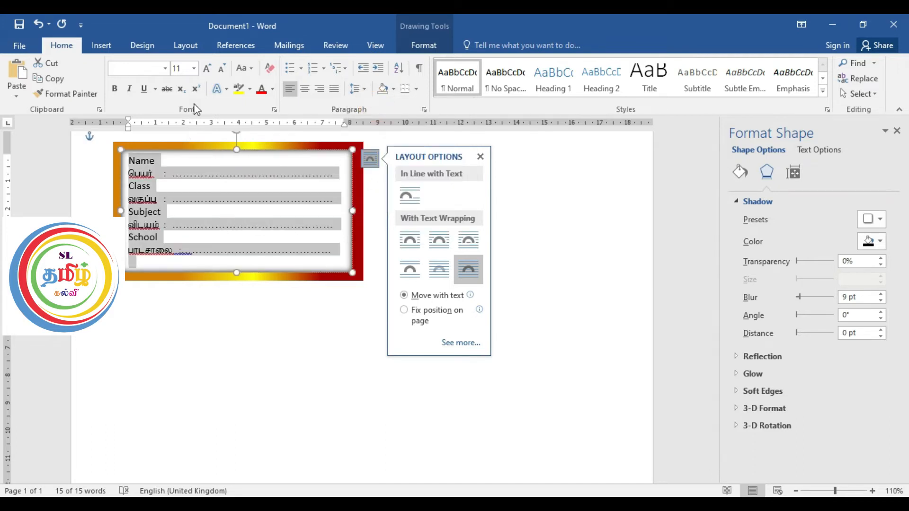
click(195, 69)
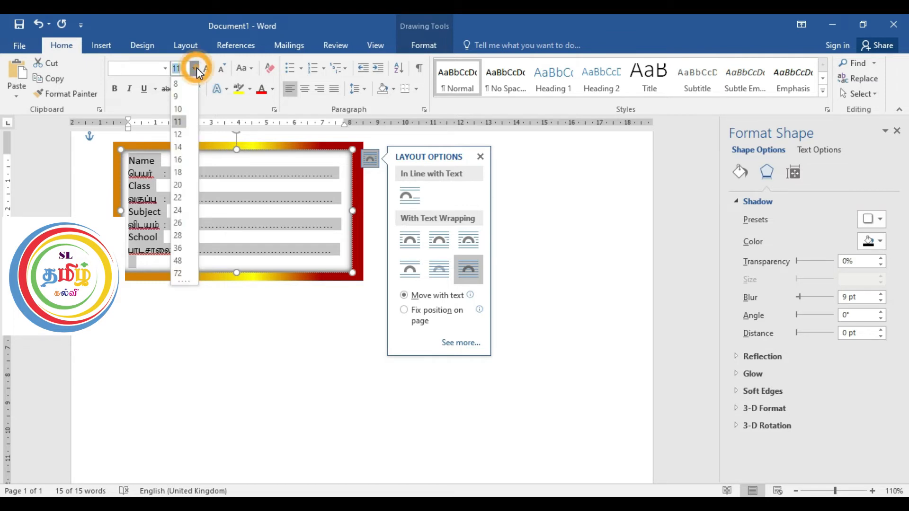
click(182, 109)
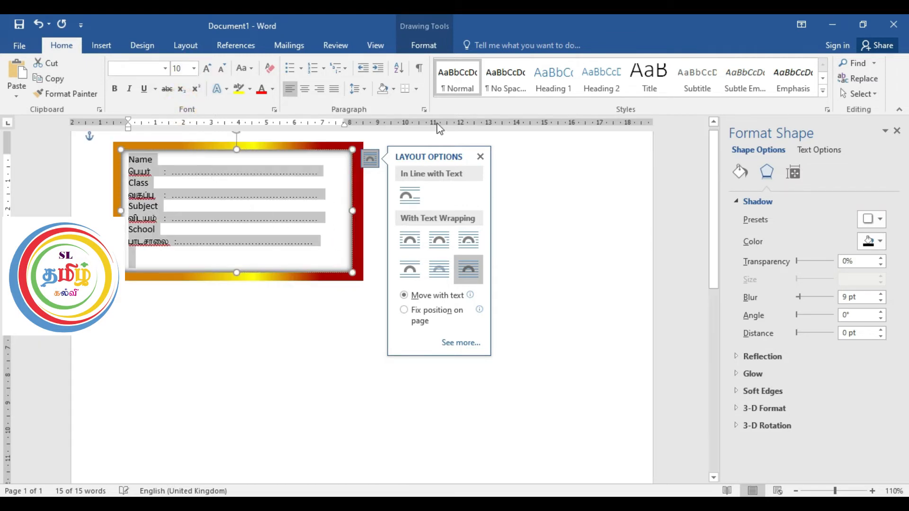
Step: Set the line spacing of the selected label text to 1.15 and close the layout options
click(367, 92)
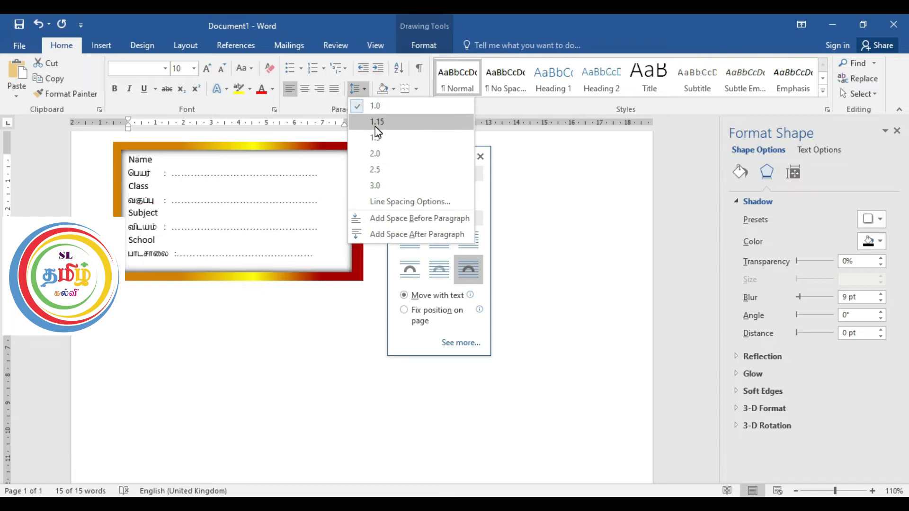
click(376, 124)
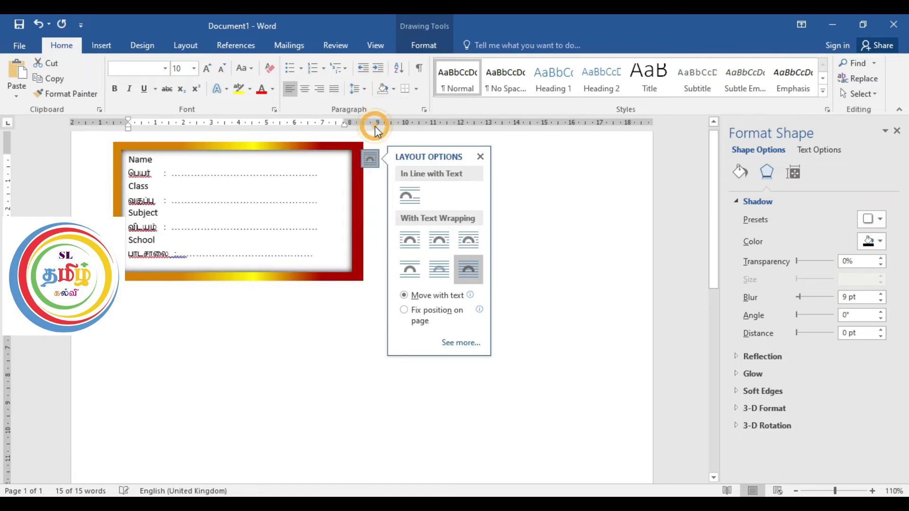
click(483, 157)
Step: Add an empty paragraph in the document body and insert the picture ST (1) from the Desktop's stickers folder
click(410, 254)
click(421, 155)
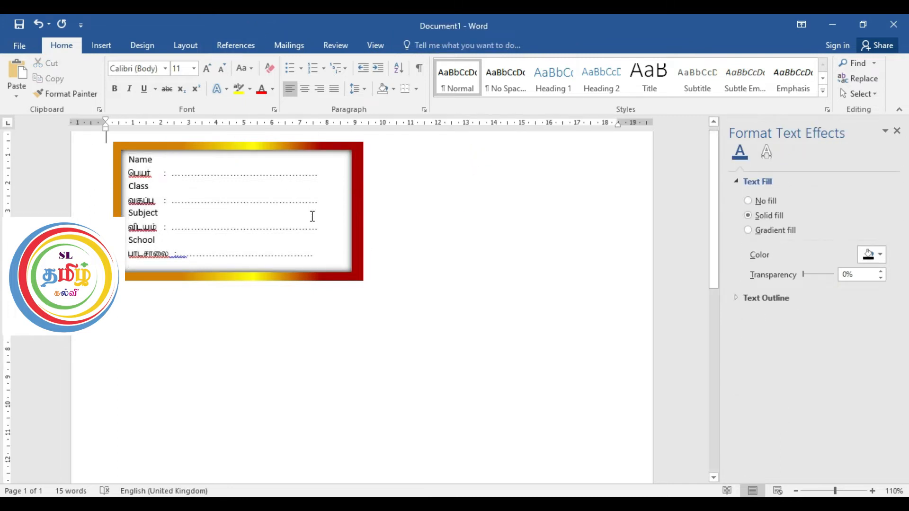
key(Return)
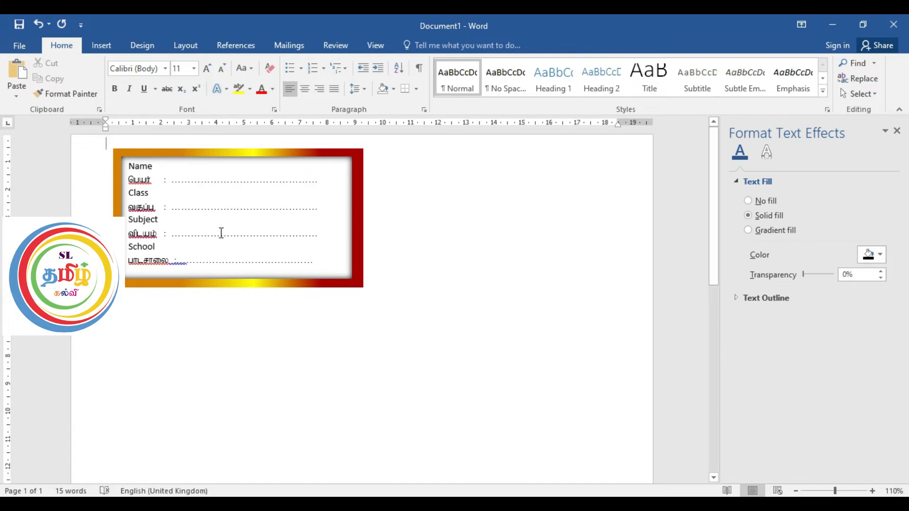
click(99, 43)
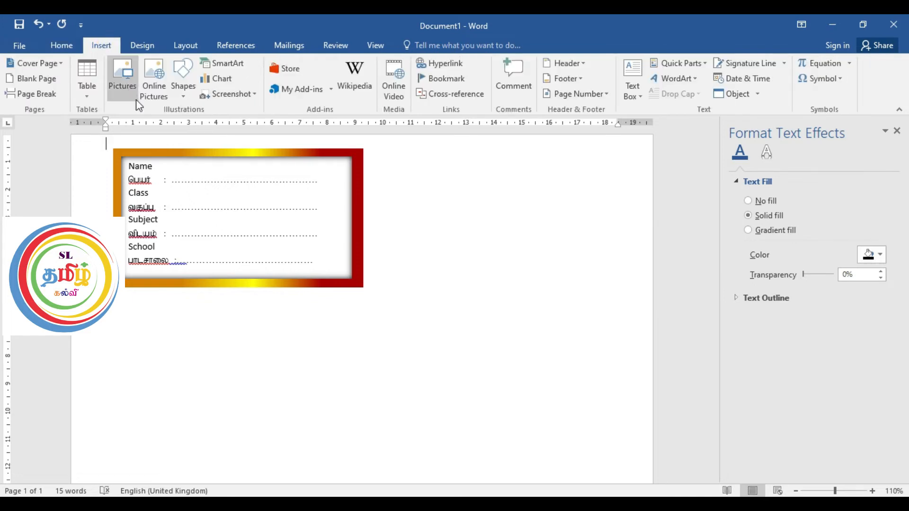
click(122, 85)
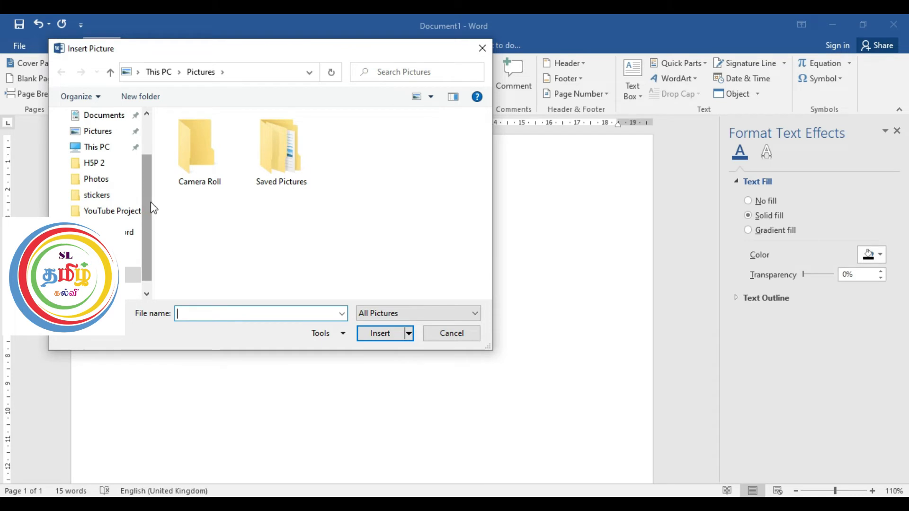
drag(147, 202, 156, 139)
click(110, 142)
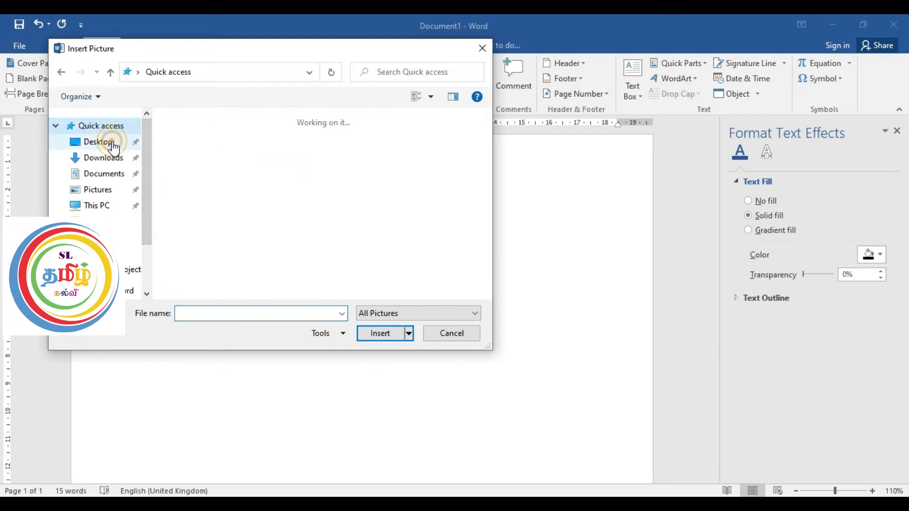
double_click(286, 166)
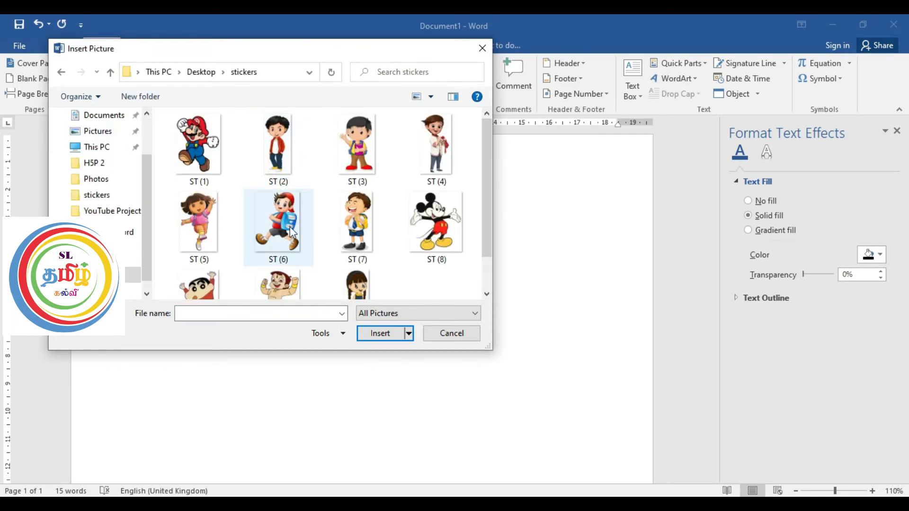
click(195, 156)
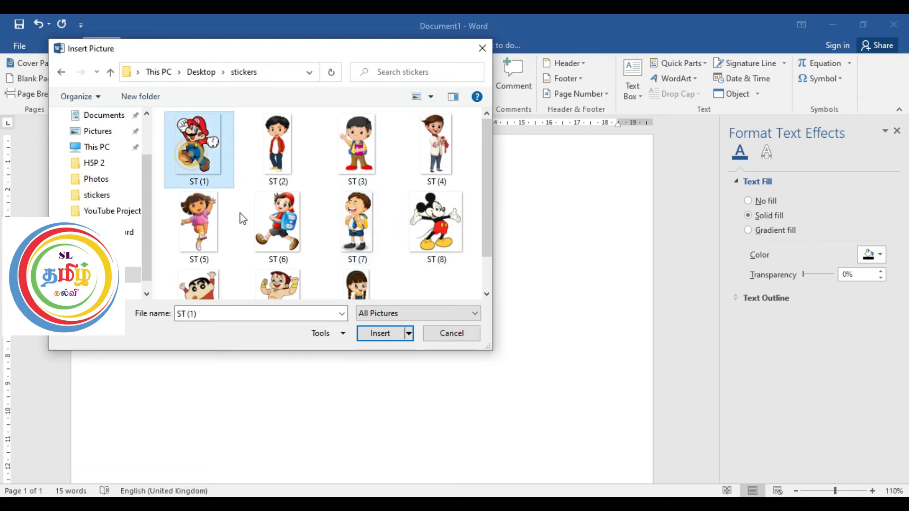
click(385, 333)
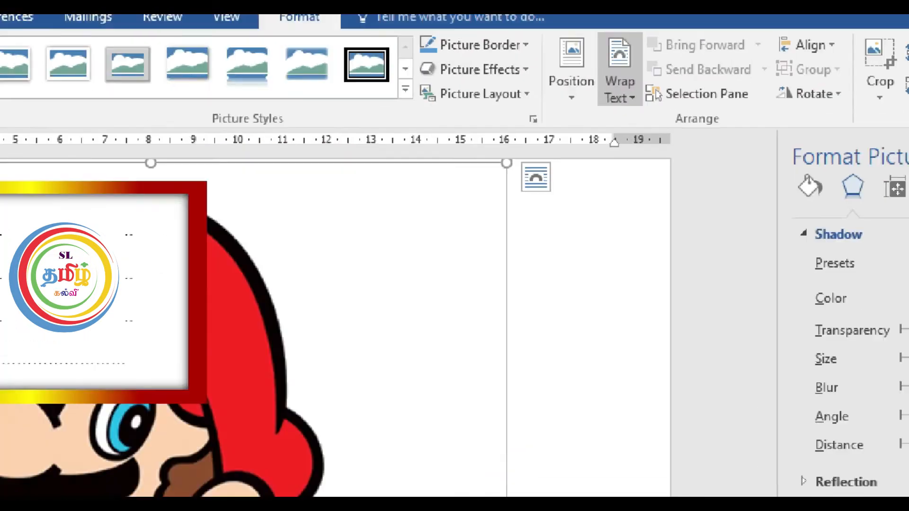
Step: Set the inserted cartoon picture's text wrapping to In Front of Text
click(568, 146)
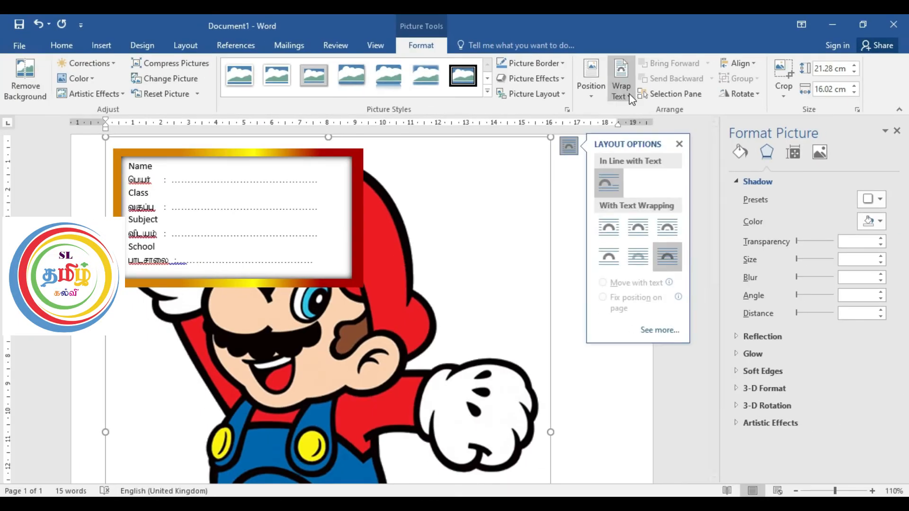
click(629, 95)
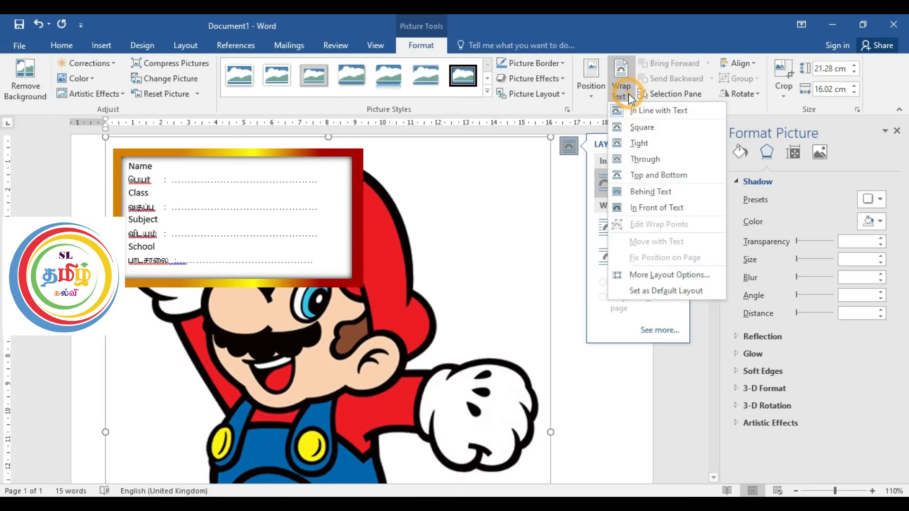
click(660, 210)
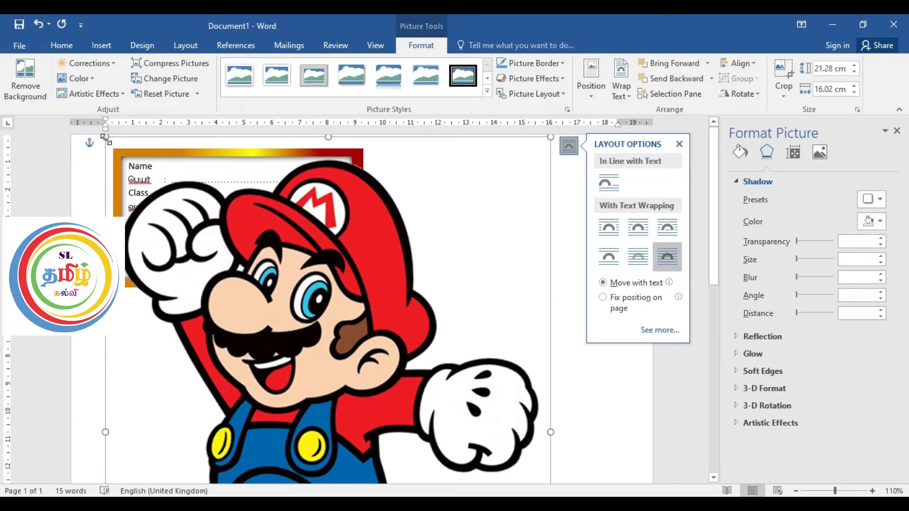
Step: Shrink the cartoon picture proportionally to about 8.09 cm high and 6.09 cm wide
drag(106, 138, 317, 327)
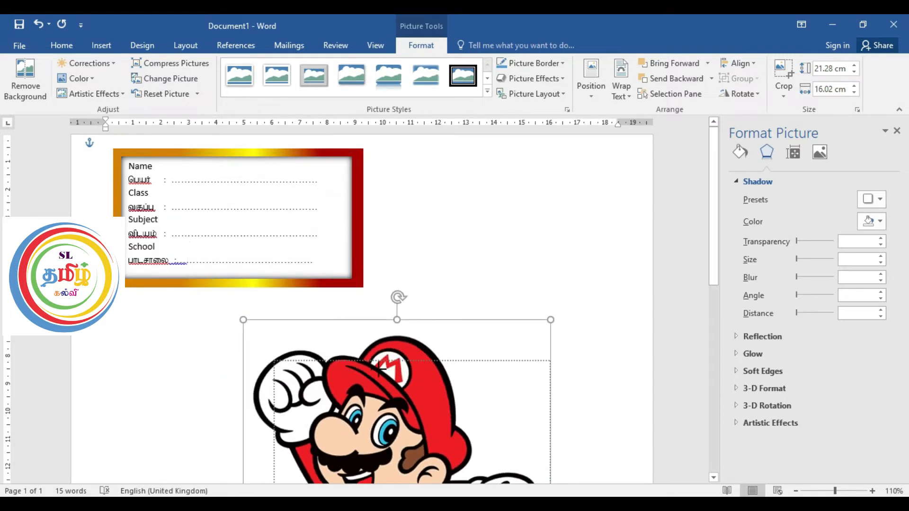
scroll(388, 365, down, 8)
scroll(446, 317, up, 6)
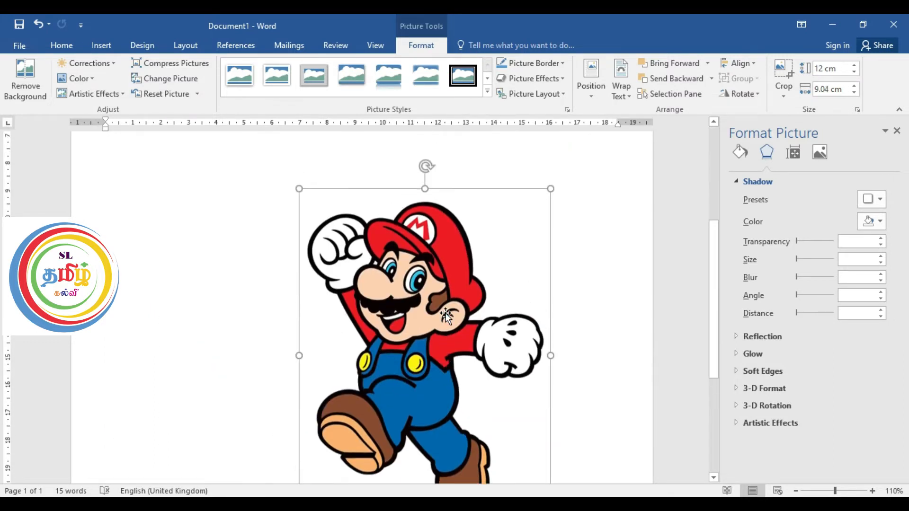
drag(297, 305, 381, 413)
scroll(441, 305, down, 5)
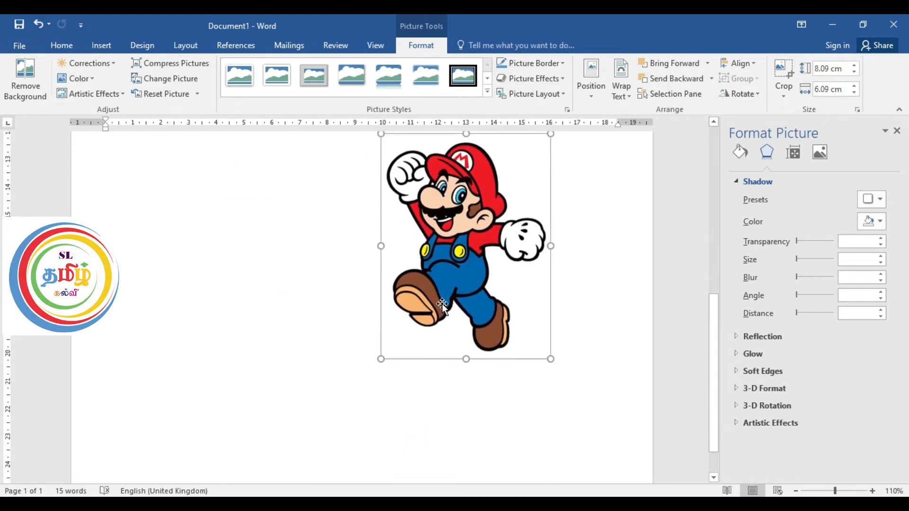
Step: Shrink the cartoon picture to about 4.72 × 3.55 cm and move it onto the right end of the label
scroll(443, 304, up, 6)
drag(436, 393, 346, 189)
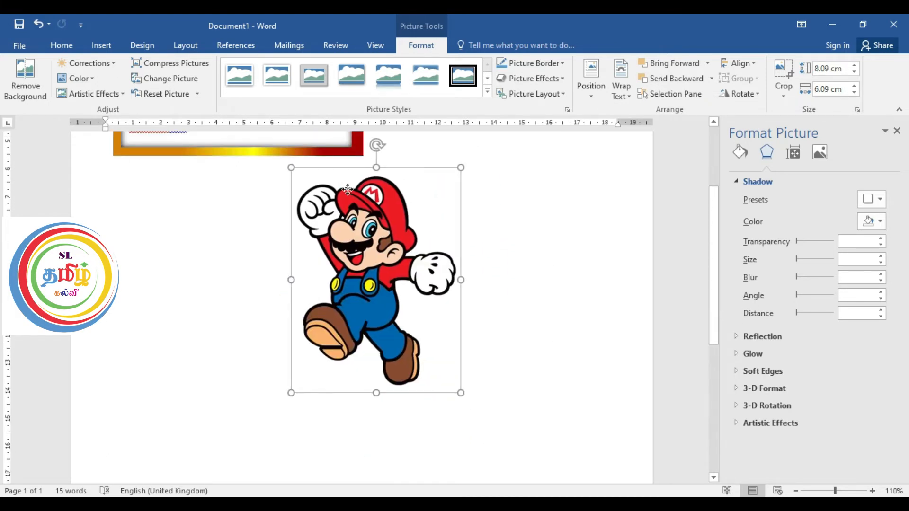
scroll(373, 238, down, 4)
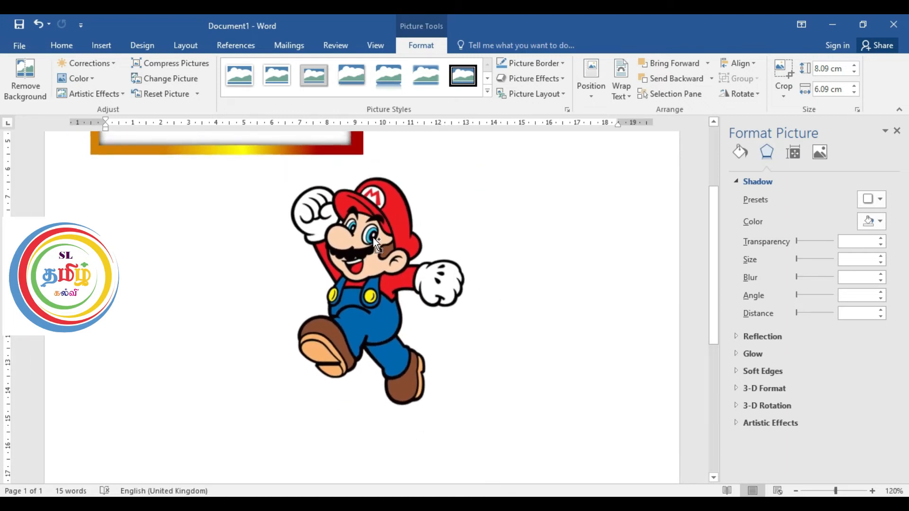
scroll(373, 237, down, 1)
click(373, 237)
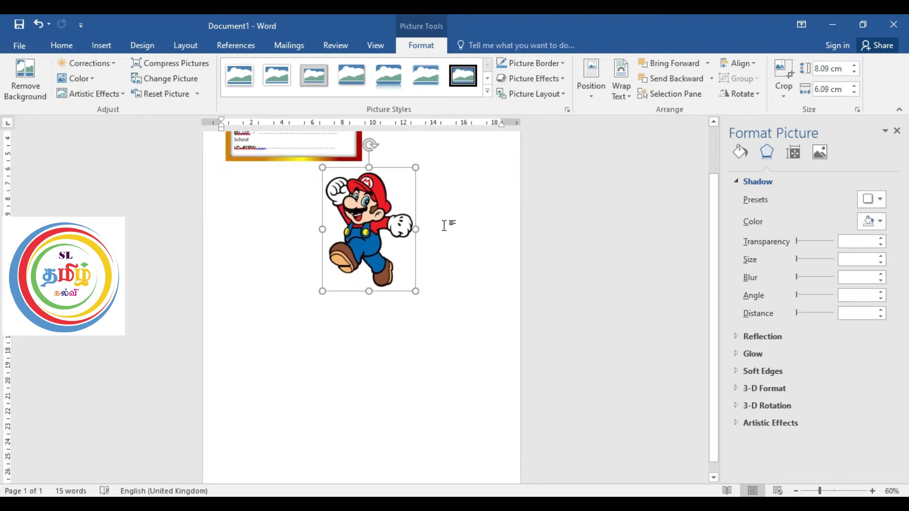
scroll(373, 237, up, 2)
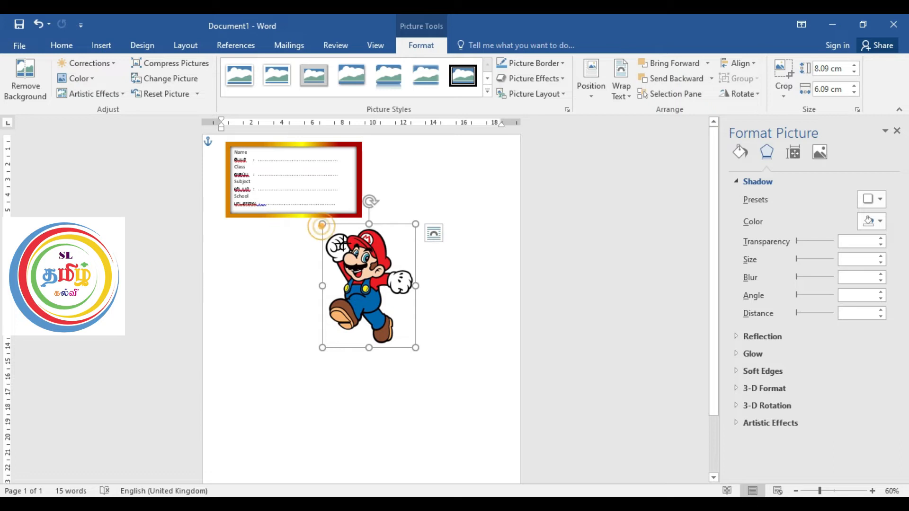
drag(323, 224, 361, 275)
drag(395, 301, 342, 172)
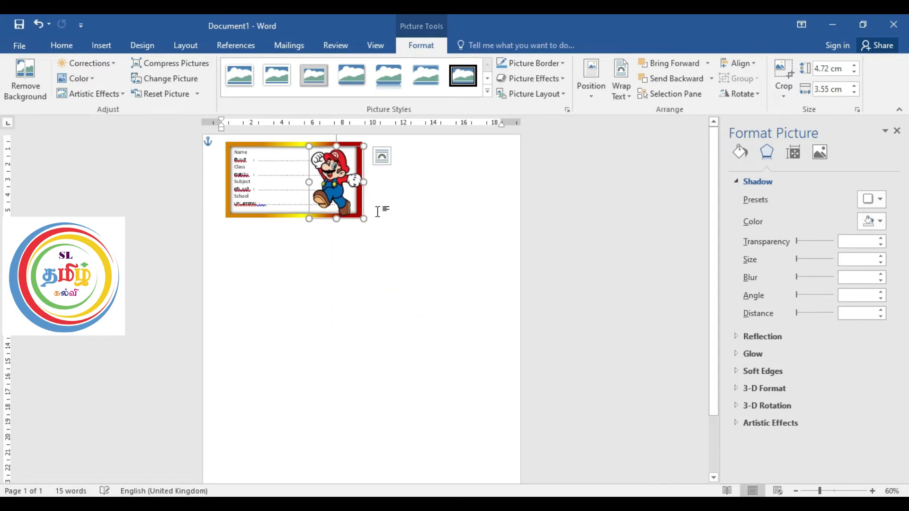
Step: Adjust the cartoon picture to about 4.54 cm high and 3 cm wide, fit it inside the label's right end and deselect it
ctrl+scroll(377, 211, up, 9)
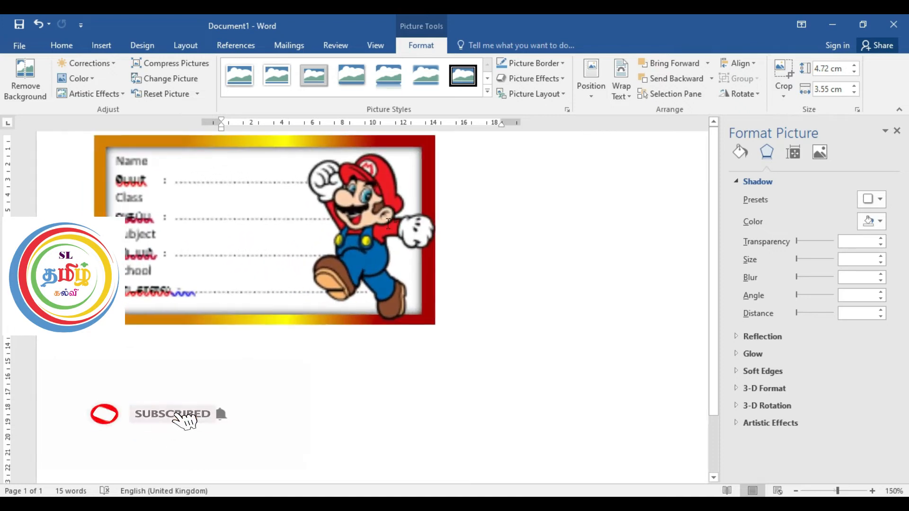
drag(380, 233, 378, 215)
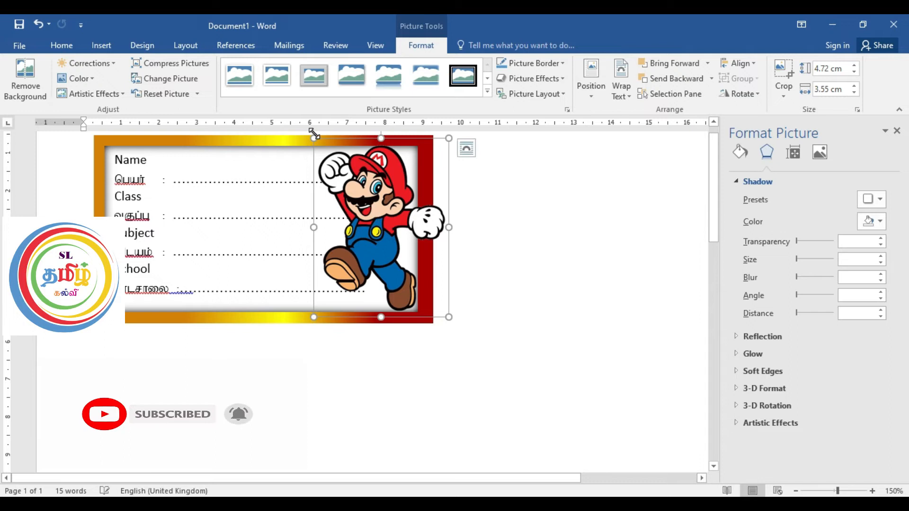
drag(313, 138, 319, 145)
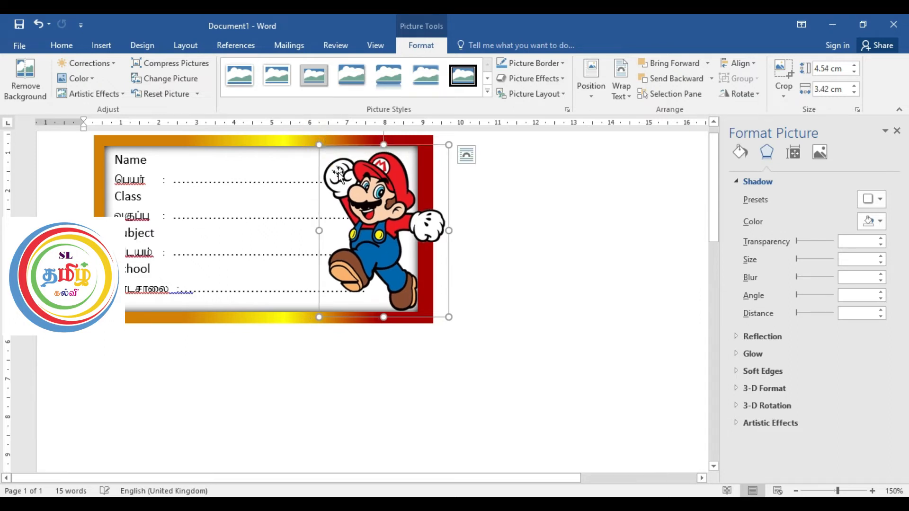
drag(360, 192, 352, 185)
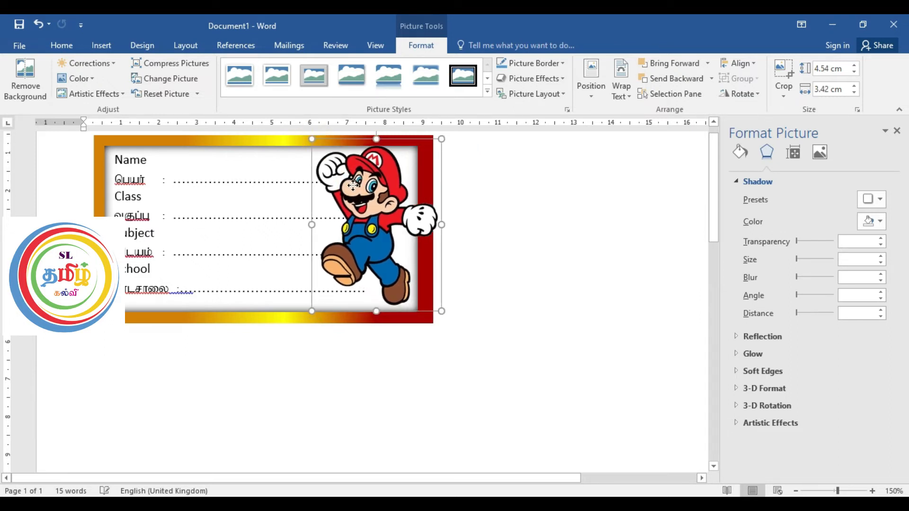
drag(445, 224, 429, 224)
drag(312, 225, 316, 225)
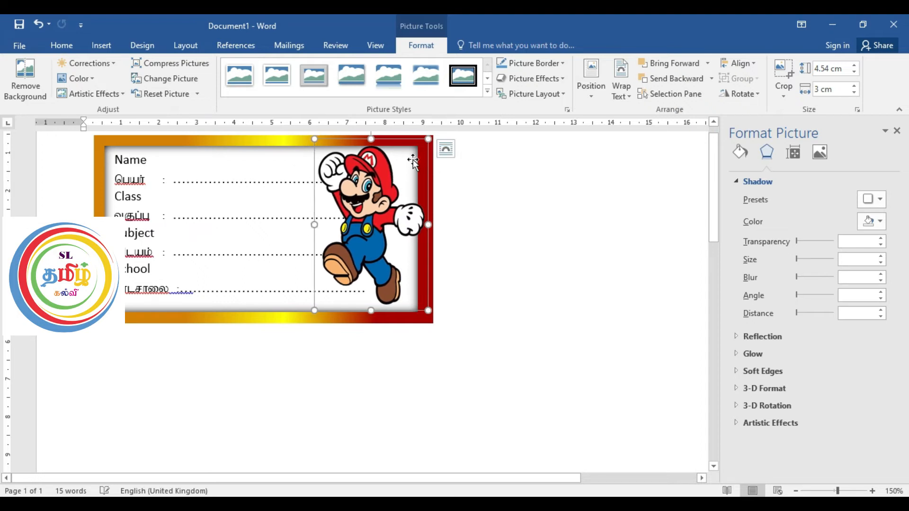
mouse_move(382, 172)
mouse_down()
mouse_move(394, 175)
mouse_move(382, 175)
mouse_up()
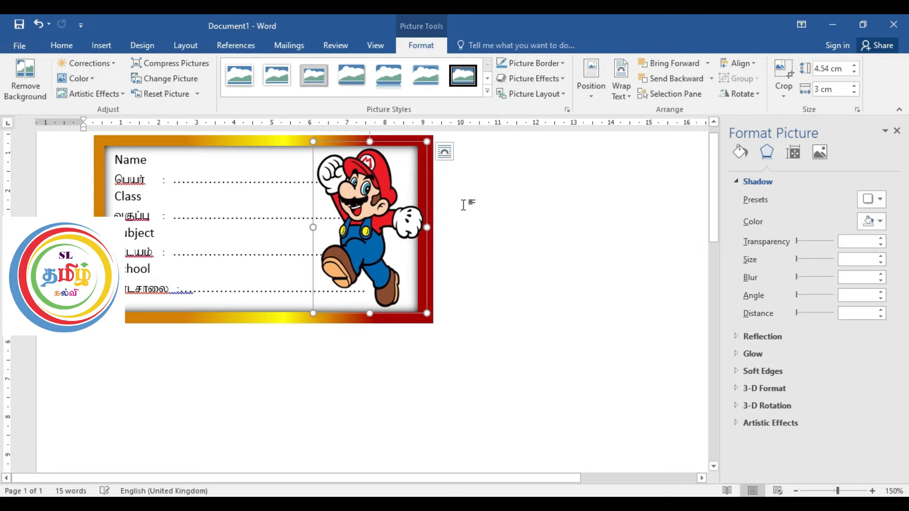
click(464, 205)
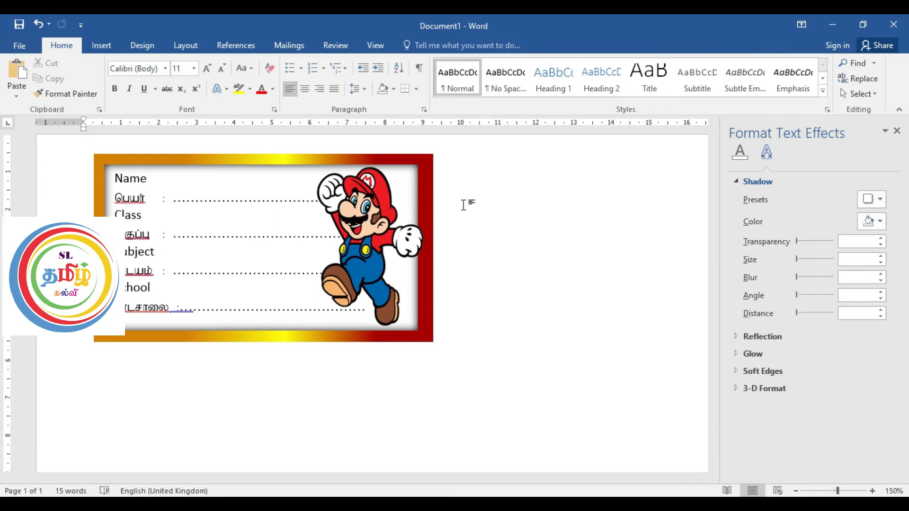
Step: Select the label's border frame, text box and cartoon picture together and group them into one object
scroll(351, 240, down, 3)
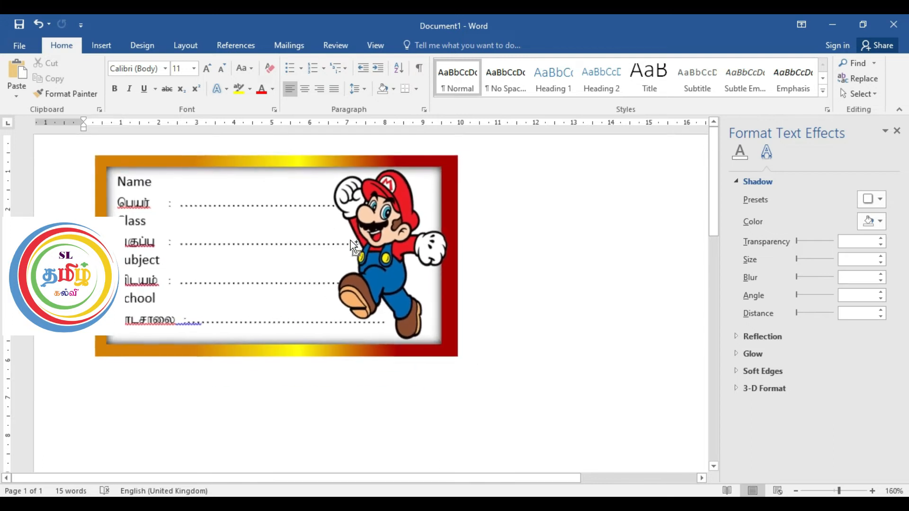
scroll(350, 241, down, 3)
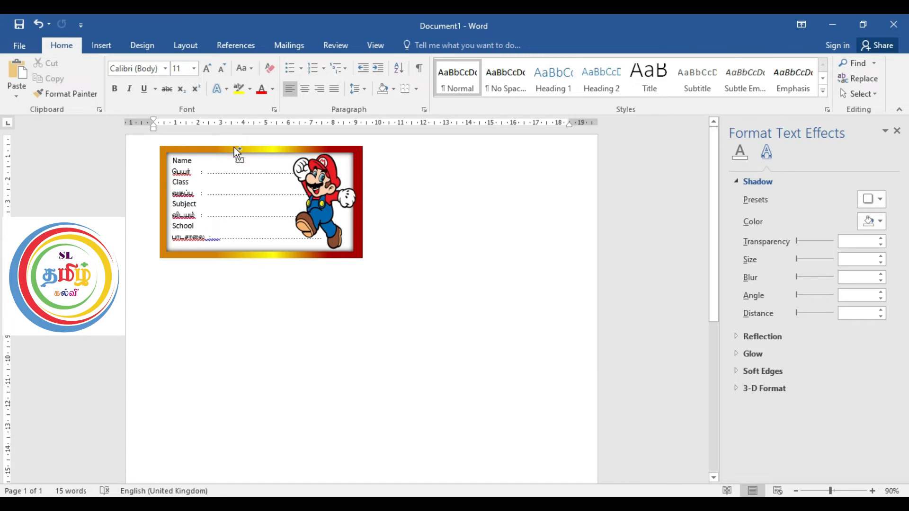
click(234, 147)
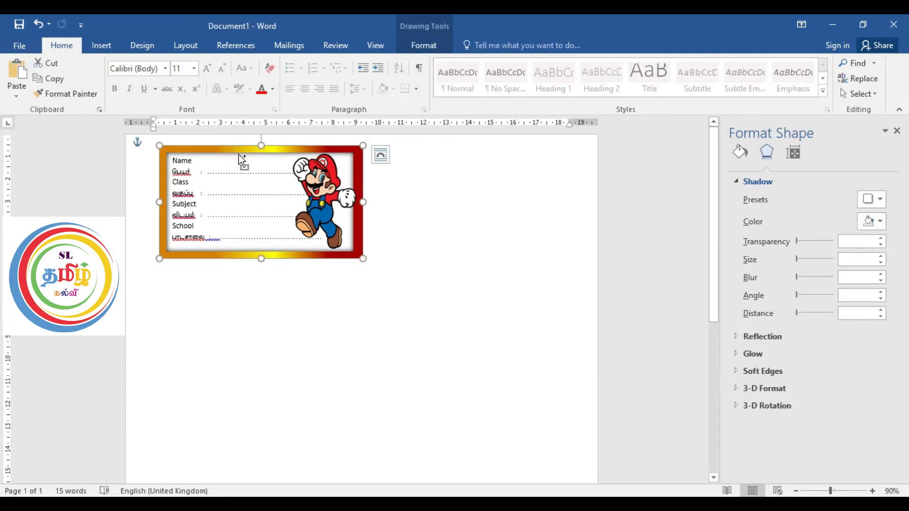
shift+click(324, 207)
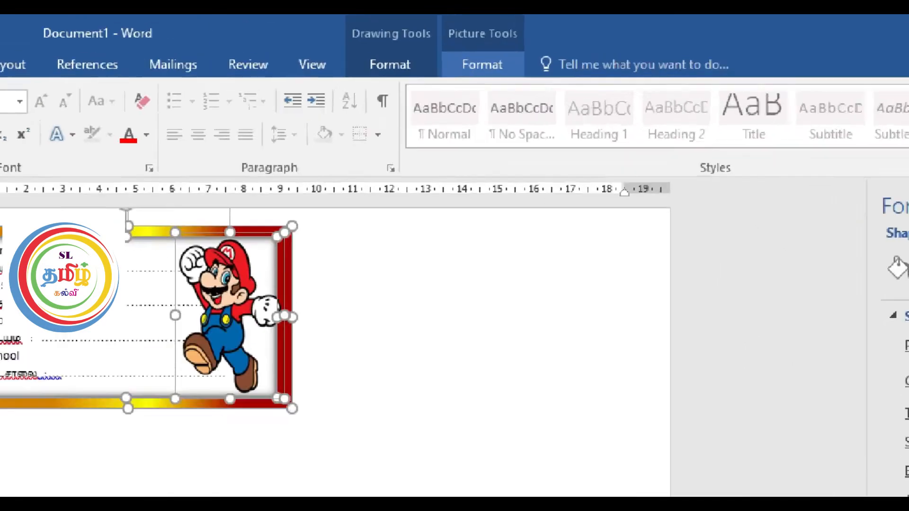
click(486, 60)
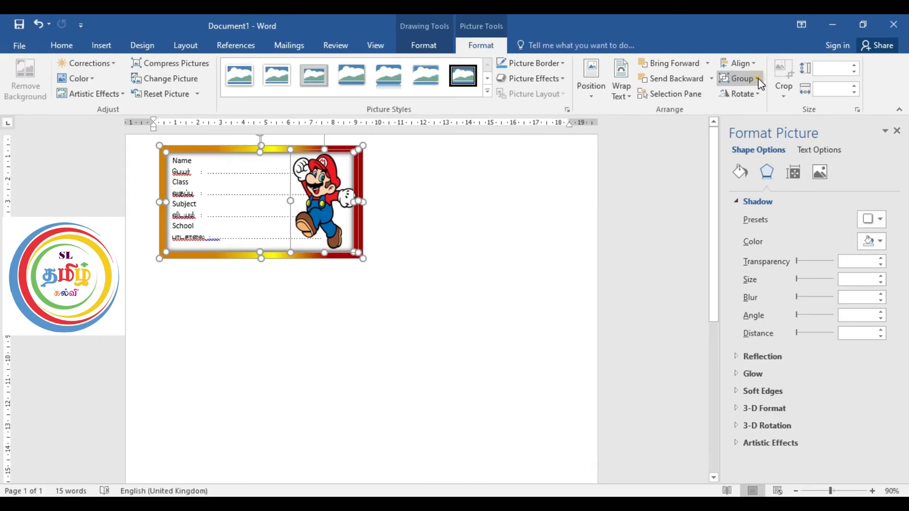
click(757, 79)
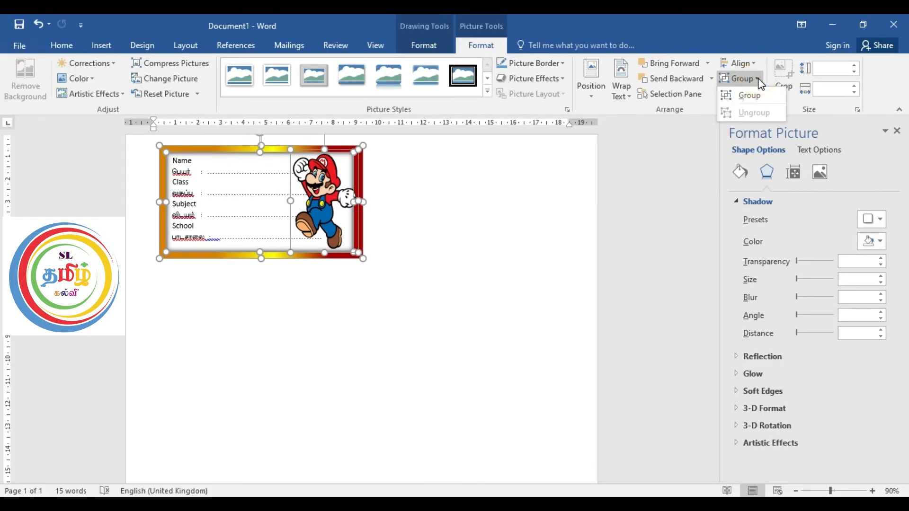
click(764, 96)
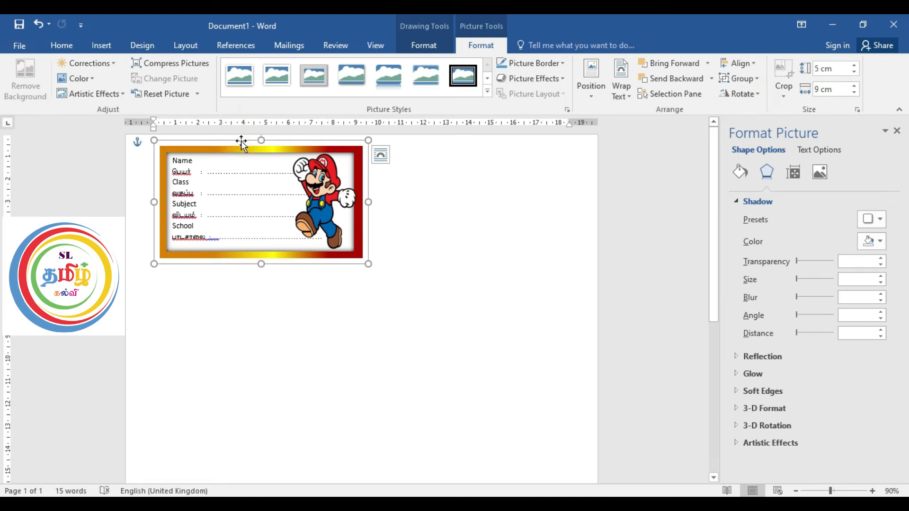
Step: Duplicate the grouped label twice, placing one copy beside the original and the other directly below the original
drag(240, 141, 250, 125)
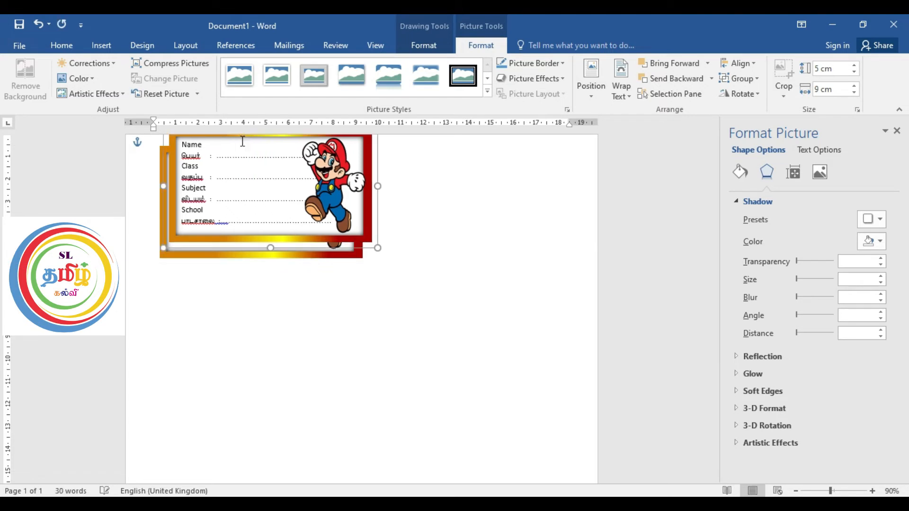
drag(165, 153, 369, 168)
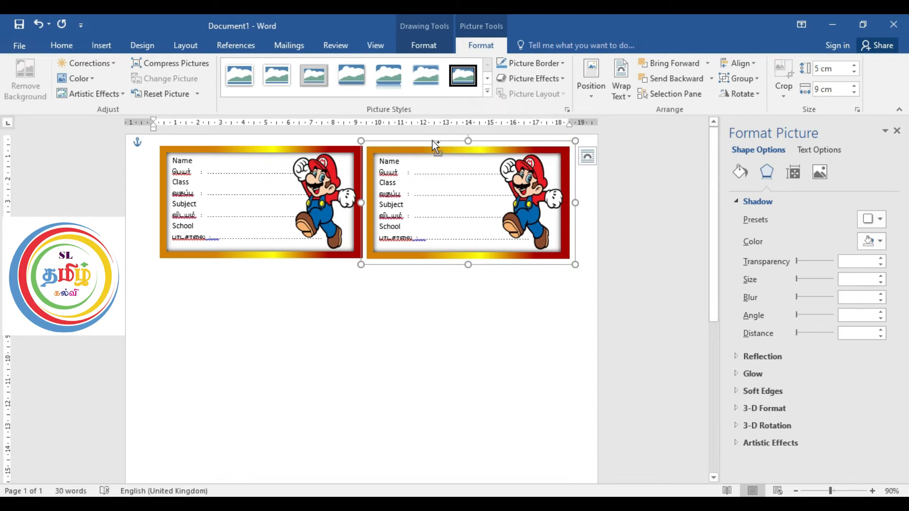
key(ctrl+v)
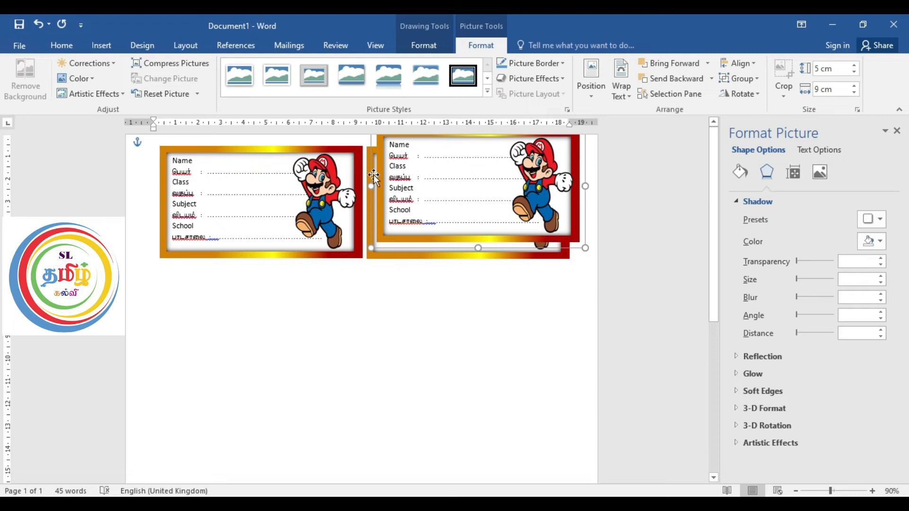
drag(378, 171, 161, 308)
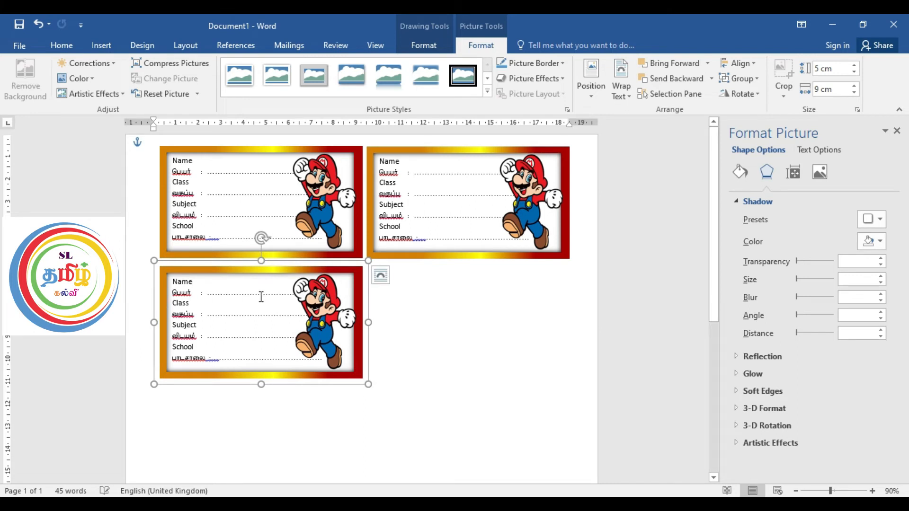
Step: Duplicate the lower label and place the copy beside it to complete a two-by-two grid
drag(282, 299, 292, 282)
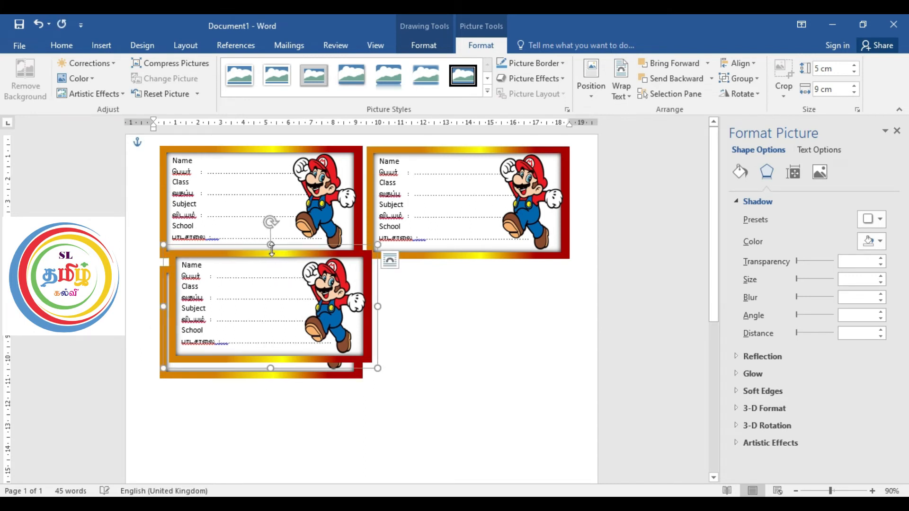
drag(280, 244, 473, 259)
drag(711, 290, 713, 304)
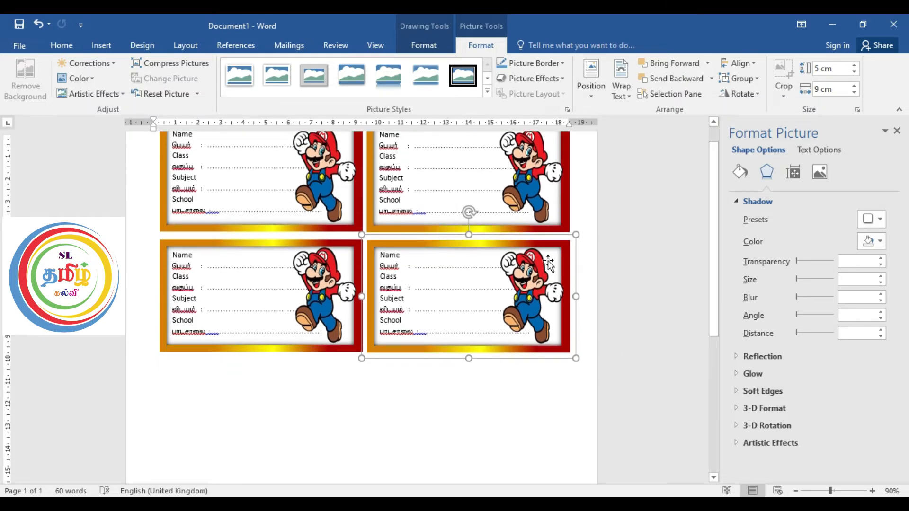
scroll(441, 232, up, 1)
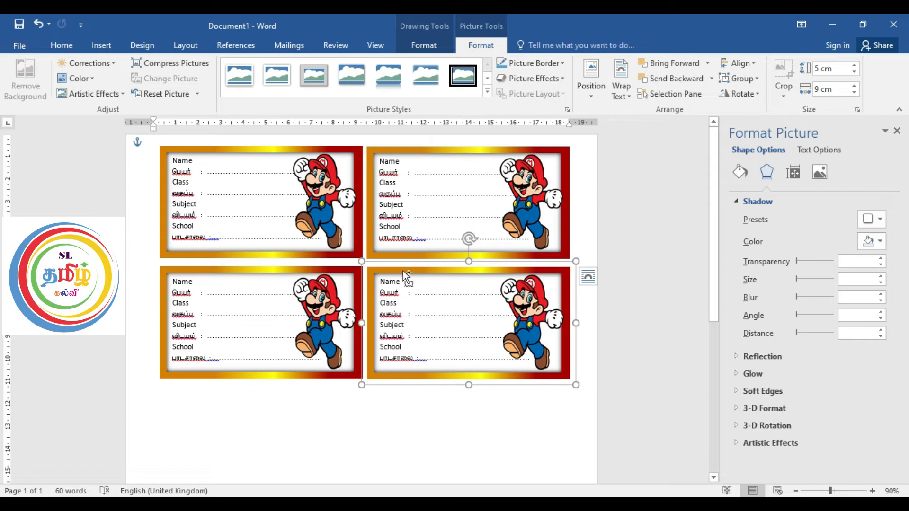
shift+click(324, 274)
click(296, 194)
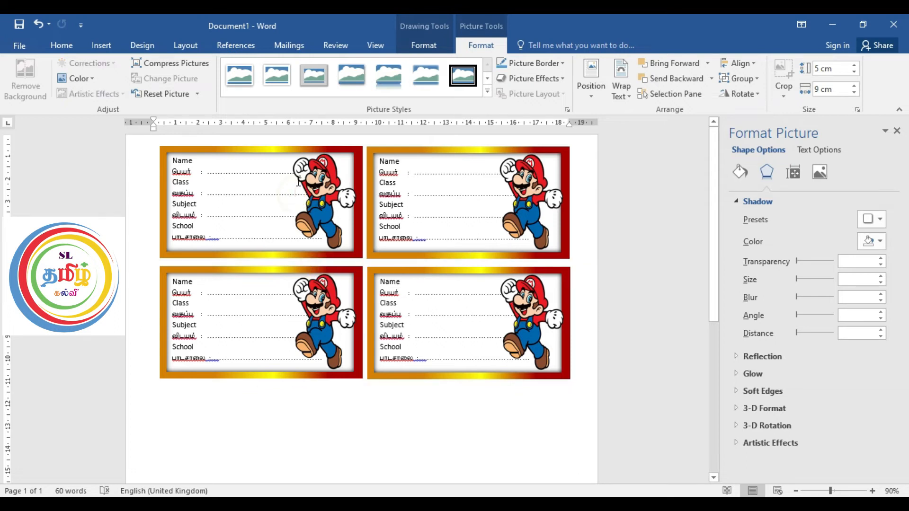
click(433, 149)
Step: Select all four labels of the two-by-two grid together and group them into one object
ctrl+scroll(439, 149, down, 2)
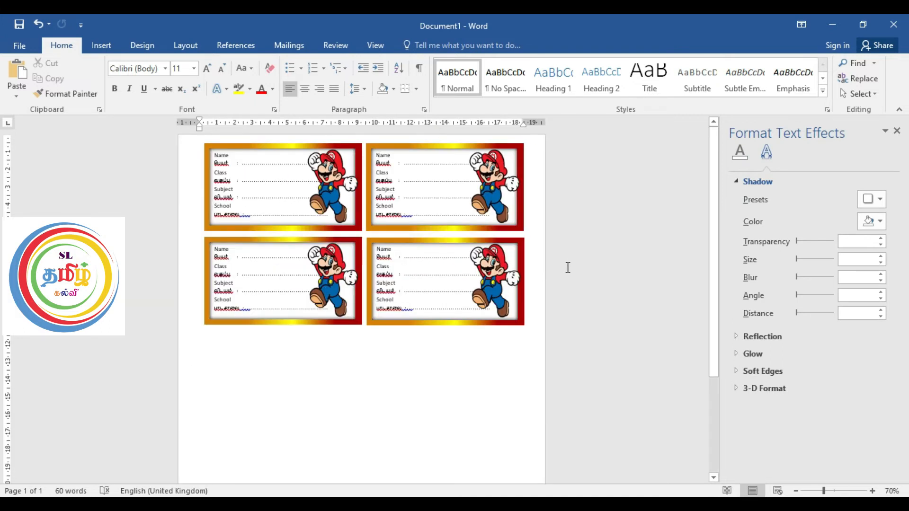
click(246, 150)
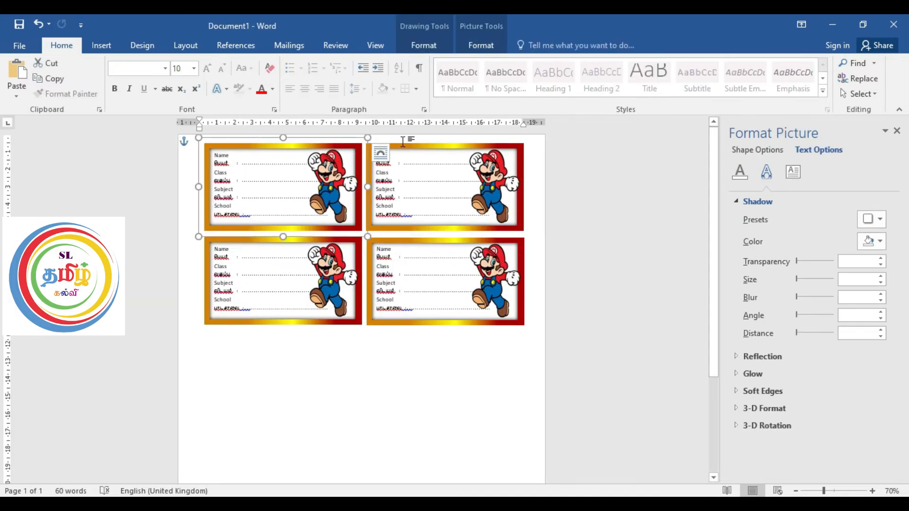
shift+click(402, 145)
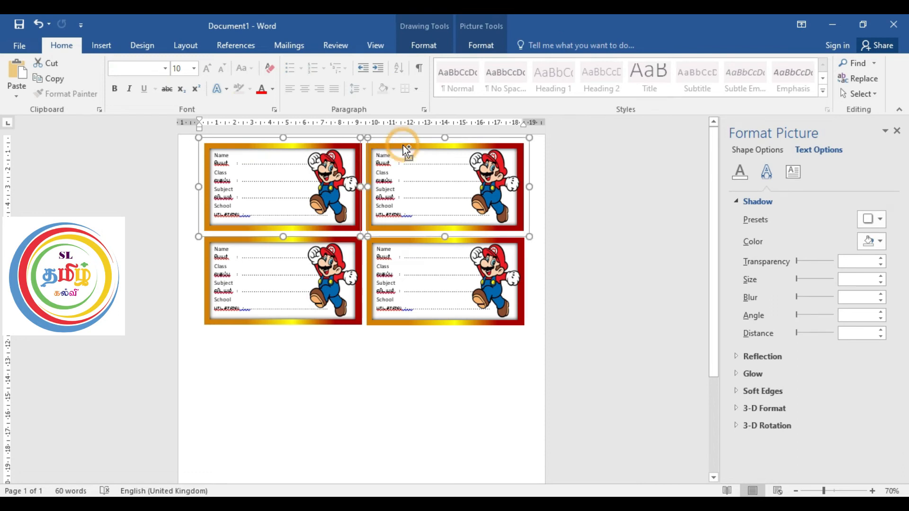
shift+click(299, 240)
shift+click(292, 241)
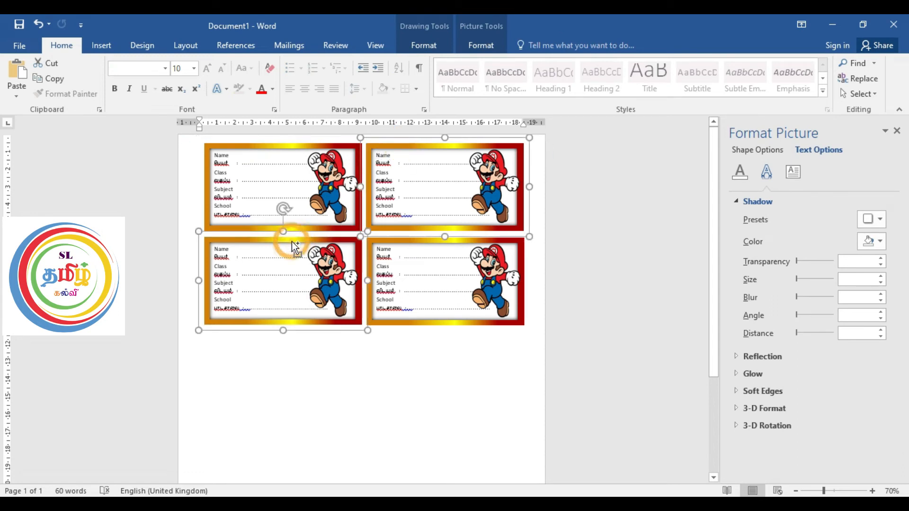
shift+click(410, 243)
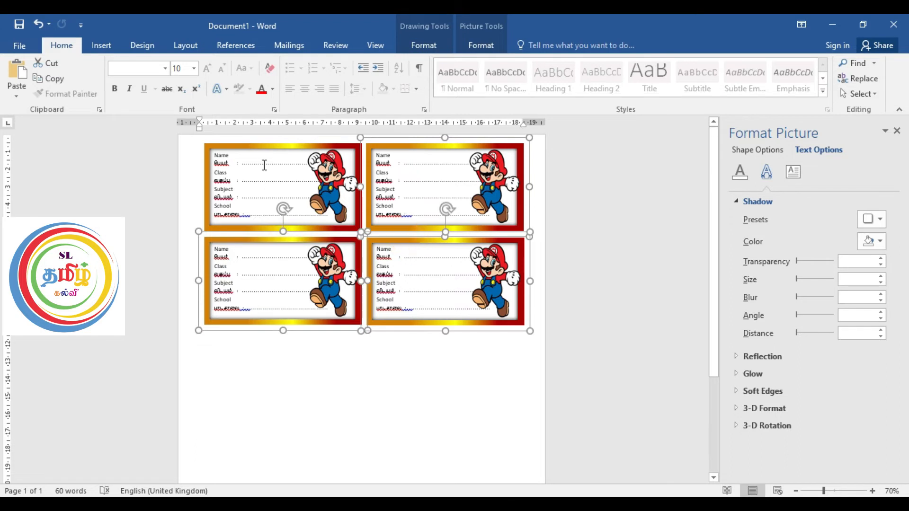
shift+click(268, 146)
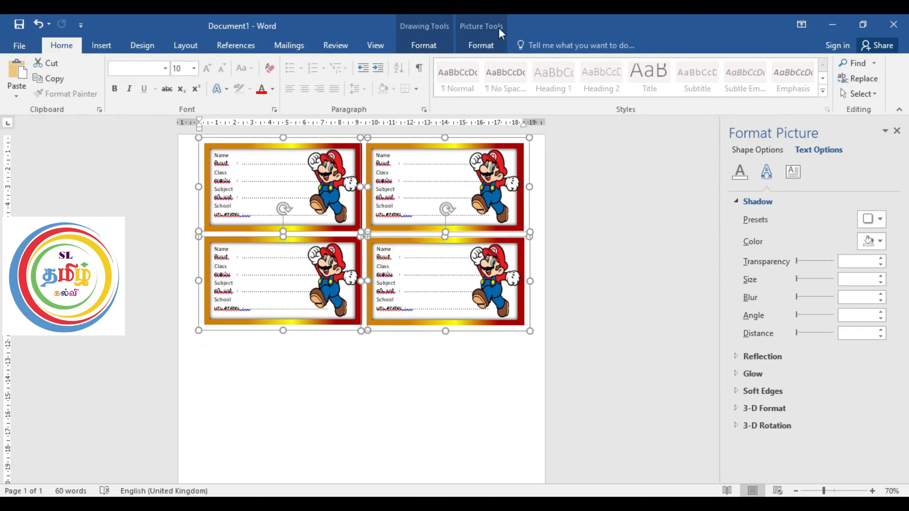
click(487, 44)
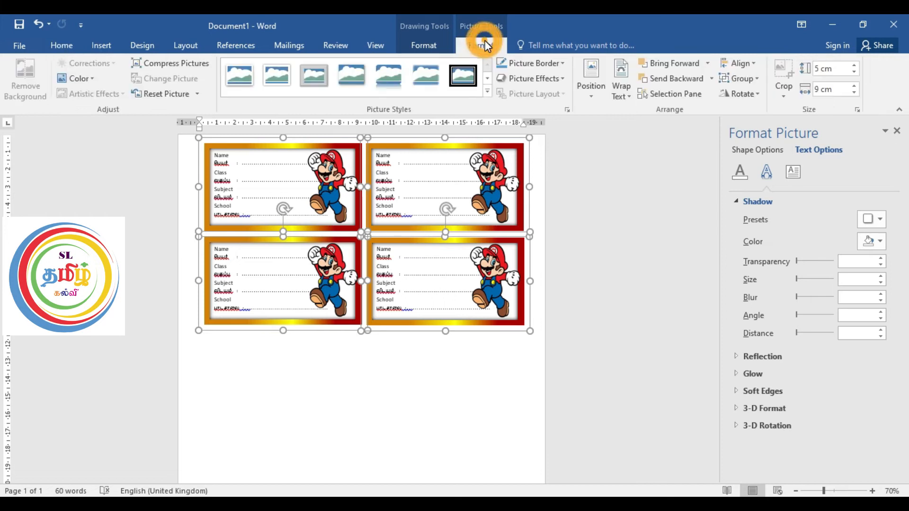
click(752, 78)
click(755, 94)
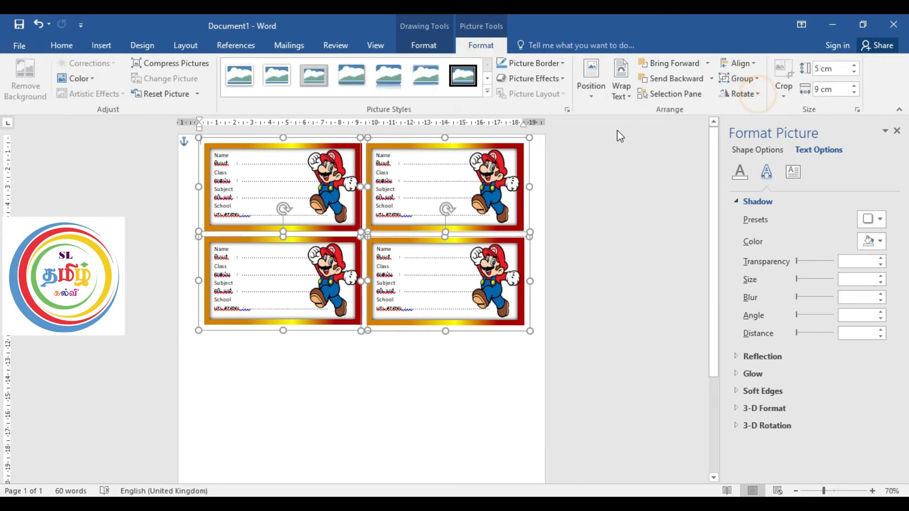
click(385, 225)
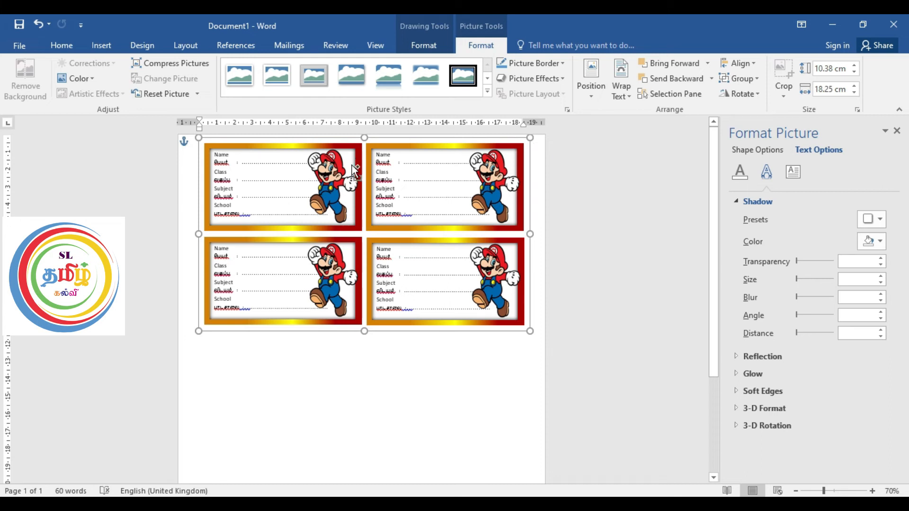
Step: Duplicate the grouped block of four labels and place the copy directly below the original block
key(ctrl+v)
drag(214, 209, 200, 409)
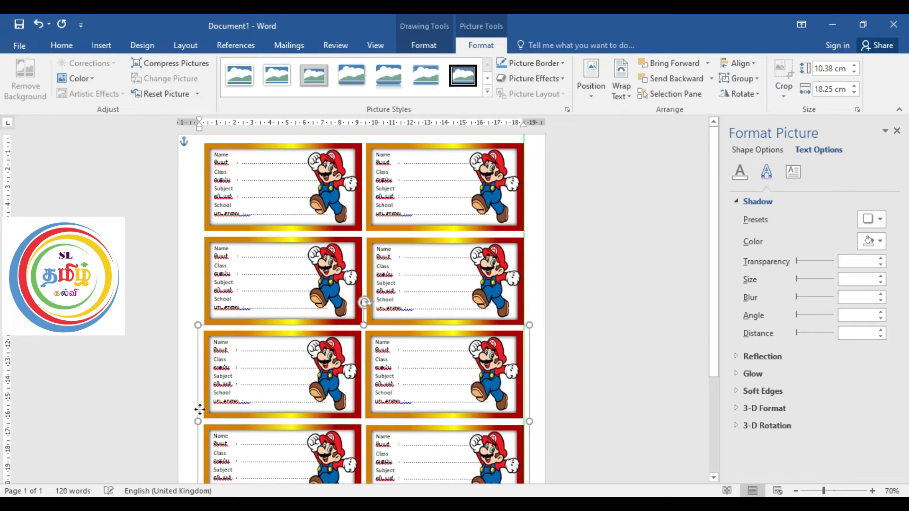
click(615, 230)
ctrl+scroll(615, 230, down, 2)
ctrl+scroll(616, 230, up, 1)
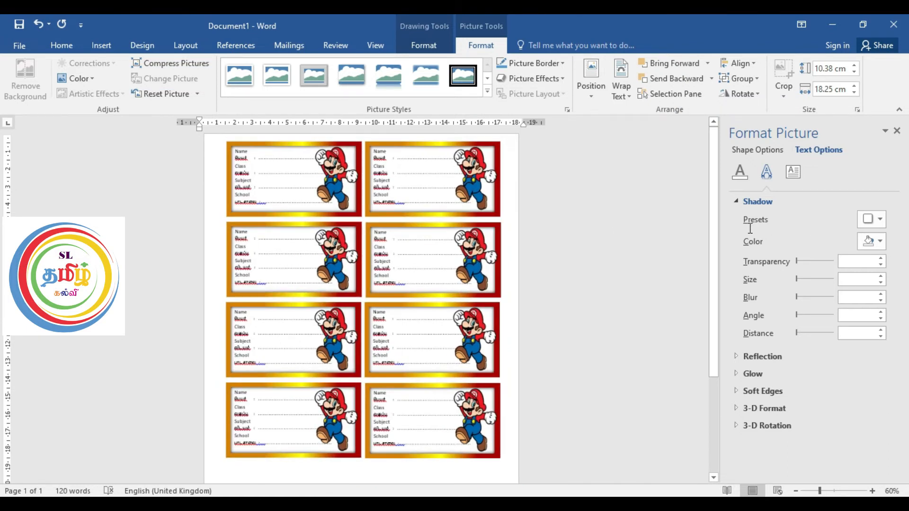
Step: Ungroup the lower block of four labels into individual labels
drag(718, 228, 710, 308)
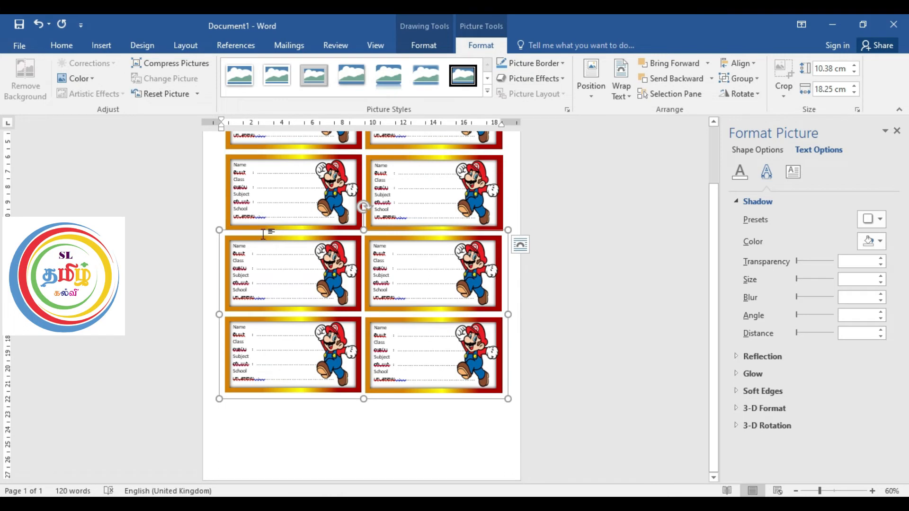
click(756, 79)
click(751, 116)
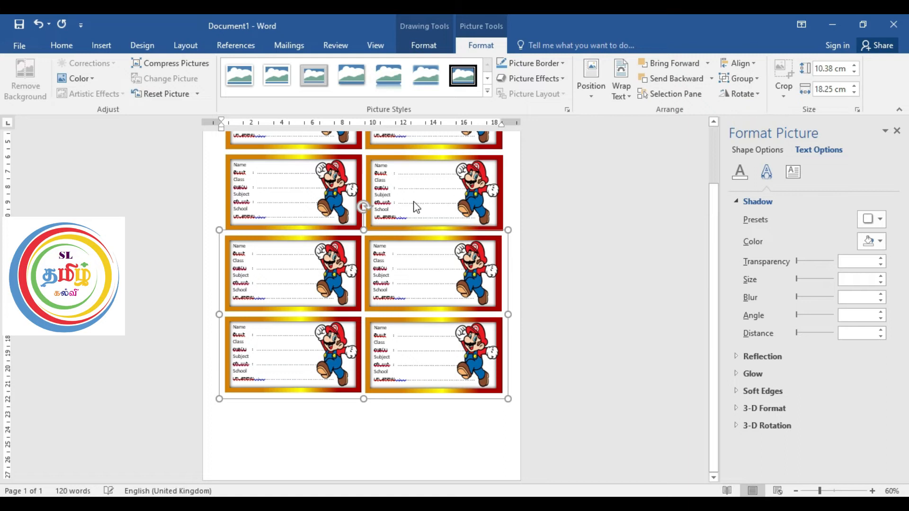
click(391, 267)
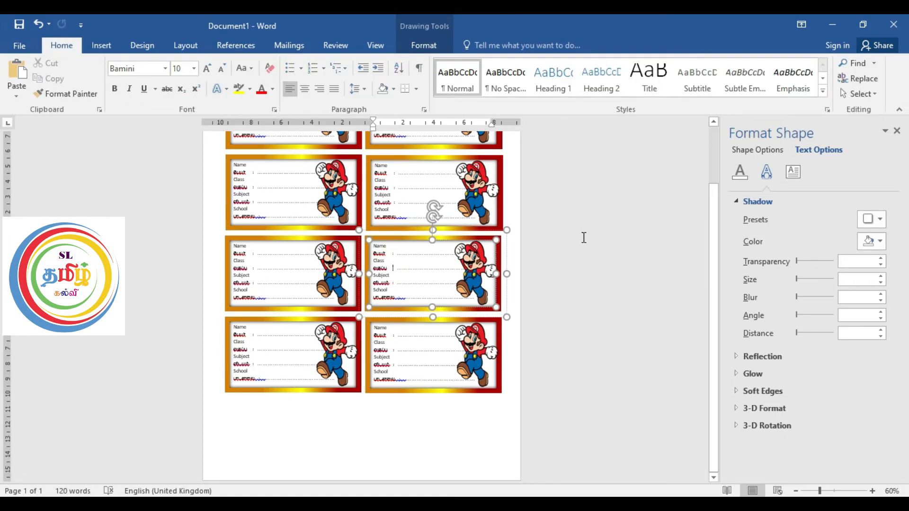
Step: Duplicate the fourth row's left label twice and align the copies side by side as a fifth row at the page end
click(277, 320)
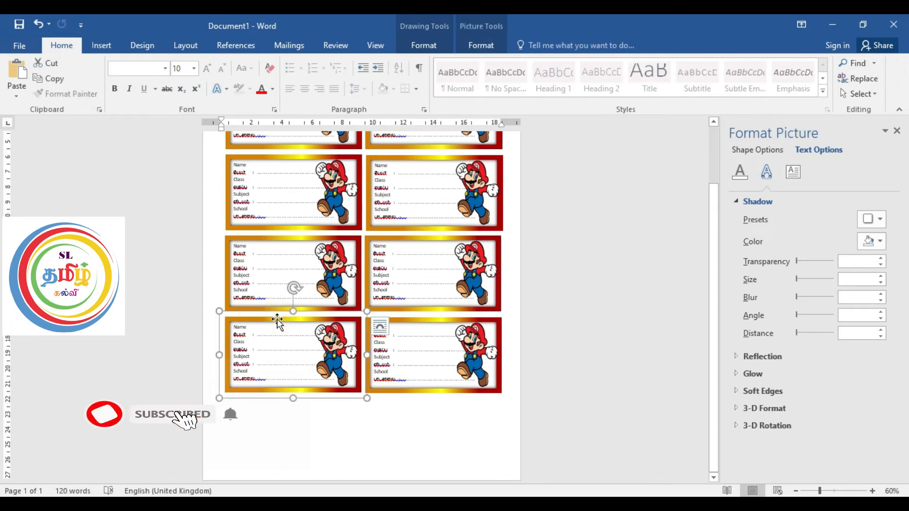
drag(277, 319, 422, 402)
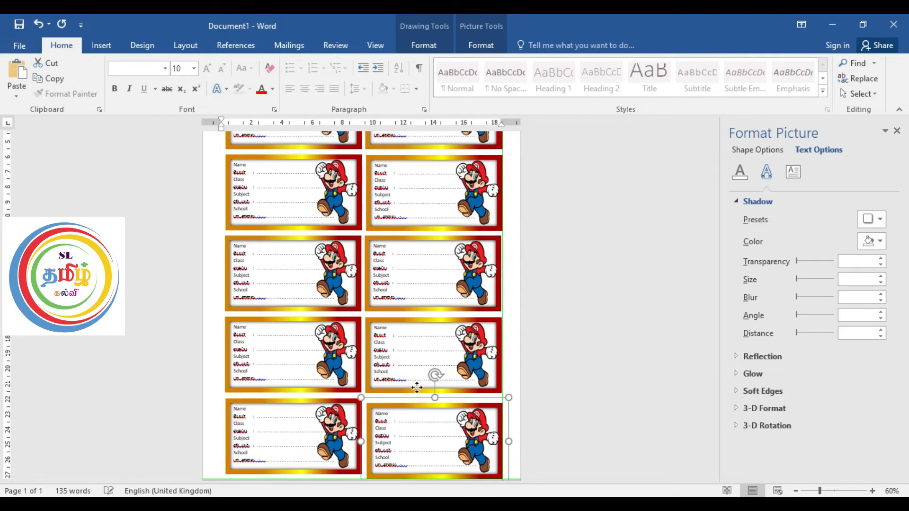
drag(415, 384, 414, 399)
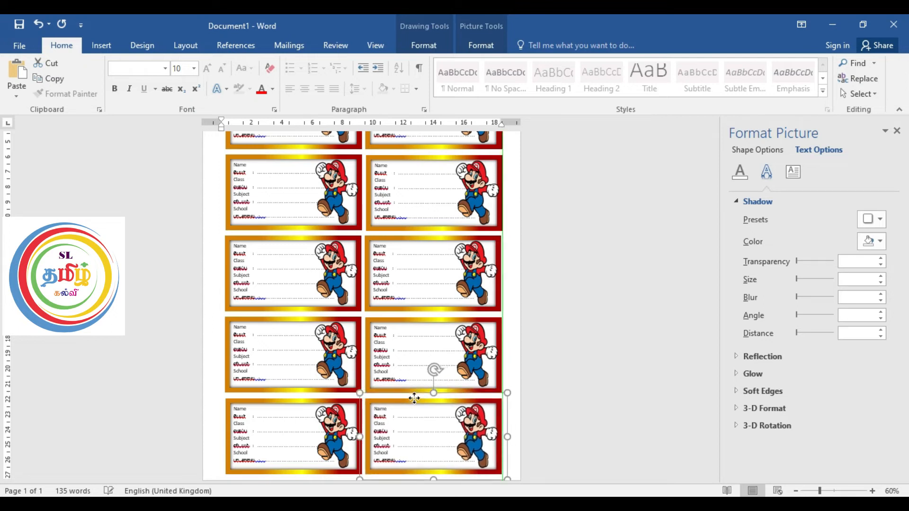
click(510, 336)
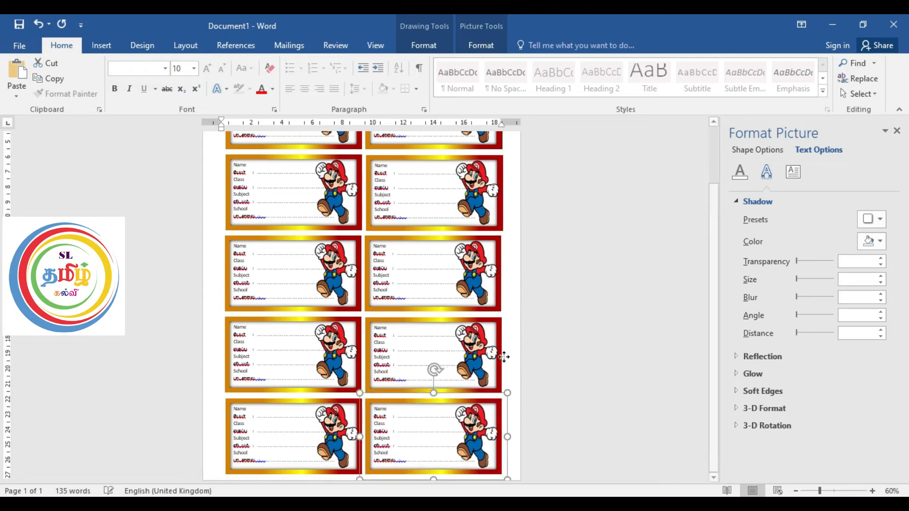
Step: Ungroup the upper block of four labels into individual labels
click(311, 151)
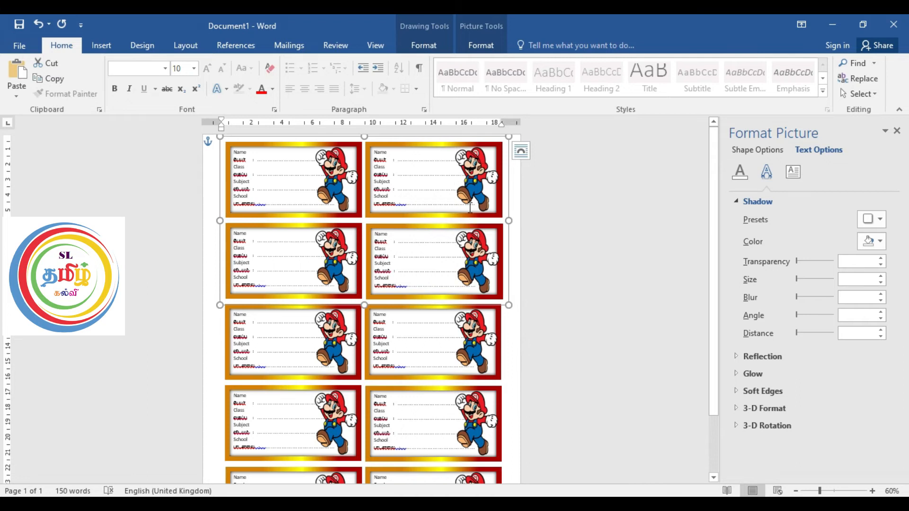
click(477, 166)
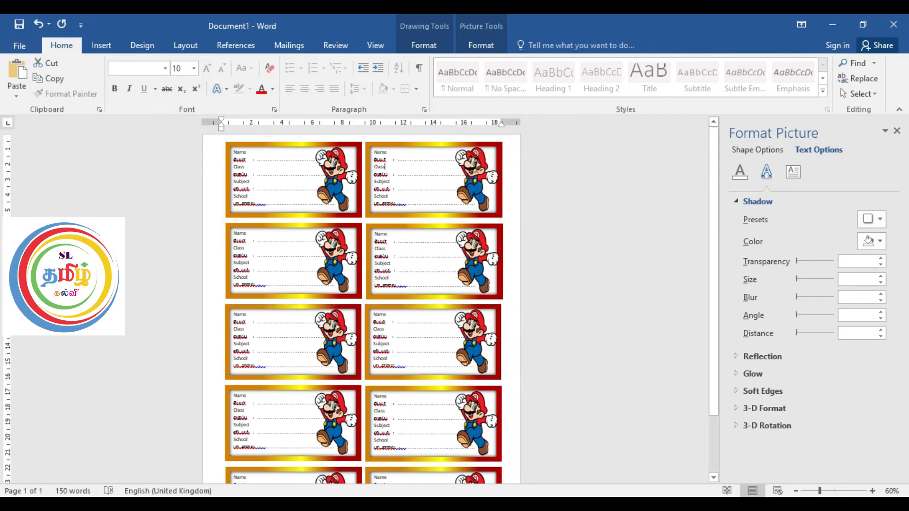
click(421, 146)
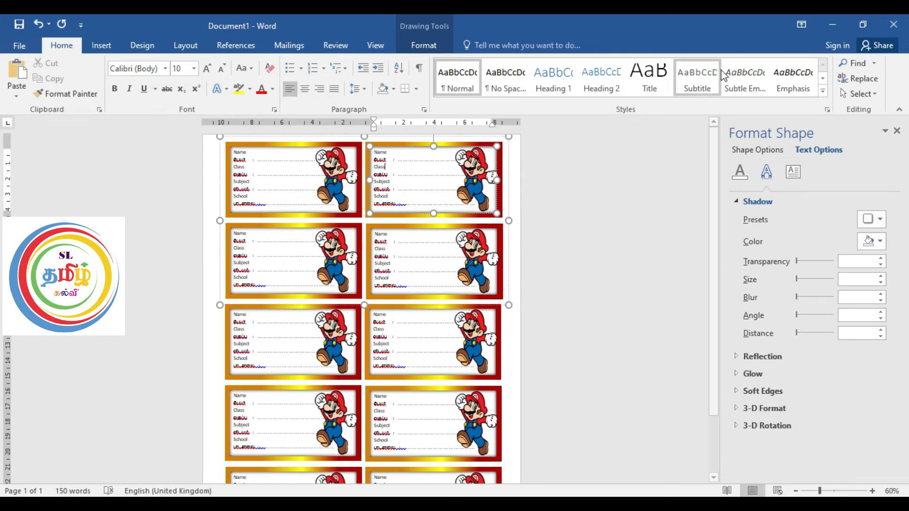
click(422, 39)
Step: Ungroup the first row's right label into its parts and delete its Mario picture
click(501, 154)
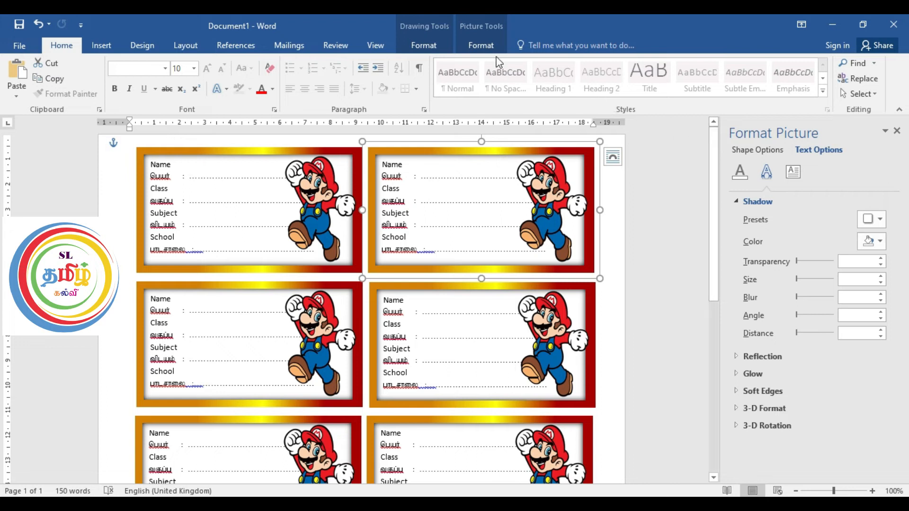
click(488, 44)
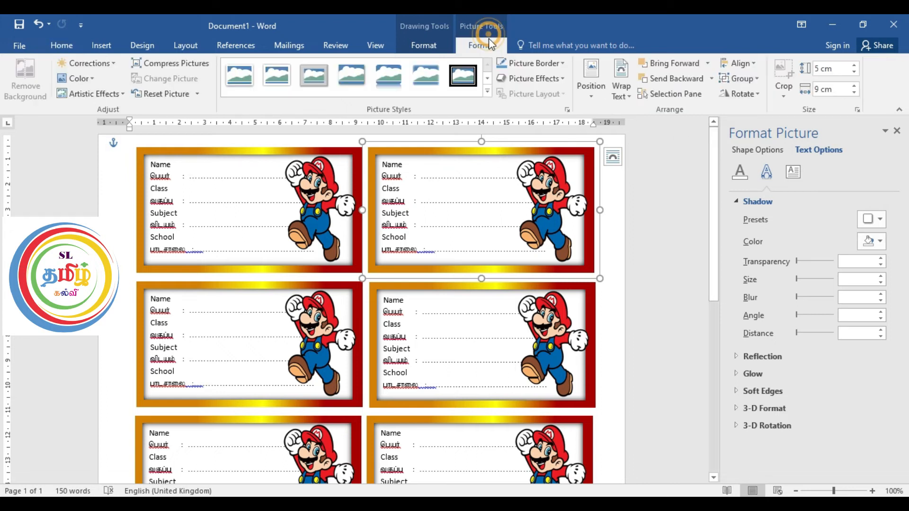
click(753, 79)
click(754, 113)
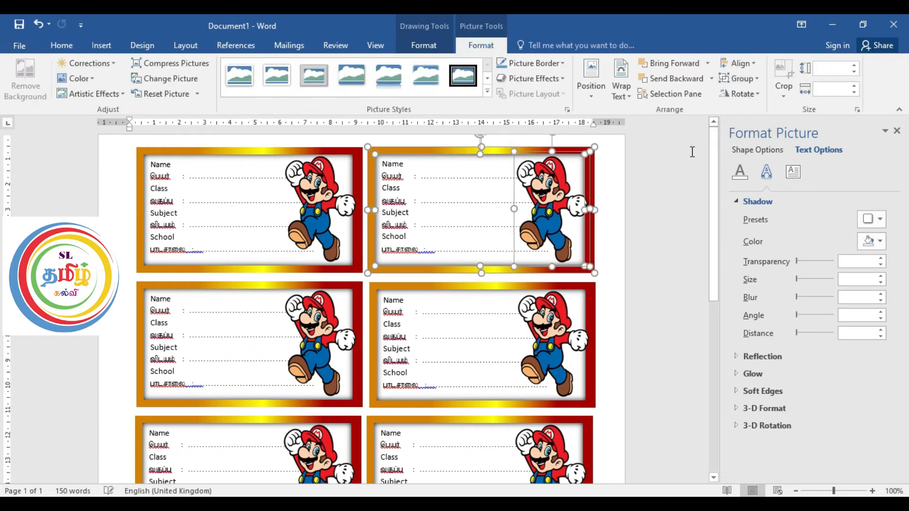
ctrl+click(495, 155)
ctrl+click(495, 147)
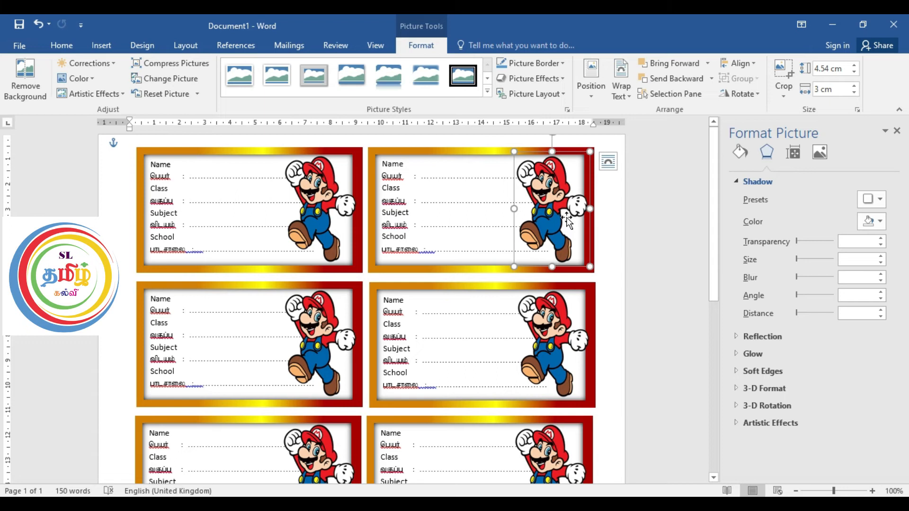
key(Delete)
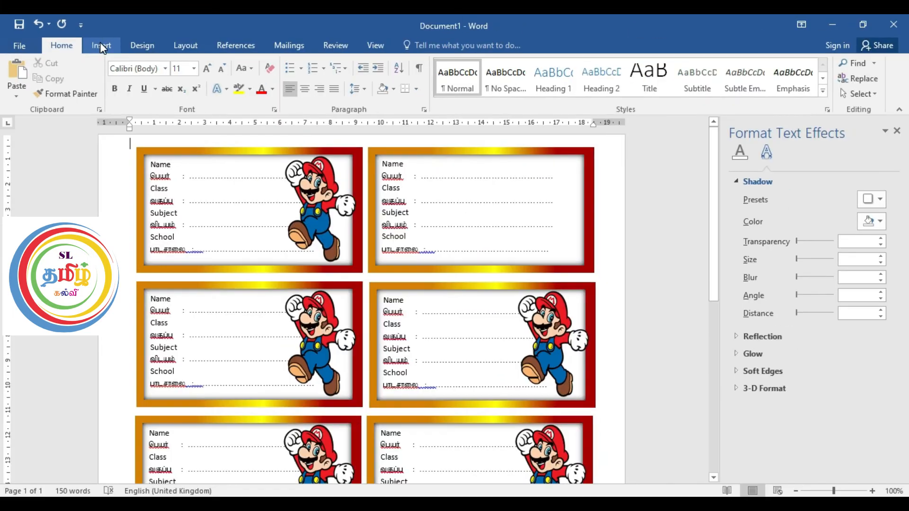
Step: Insert the picture ST (2) from the stickers folder into the document
click(100, 44)
click(122, 76)
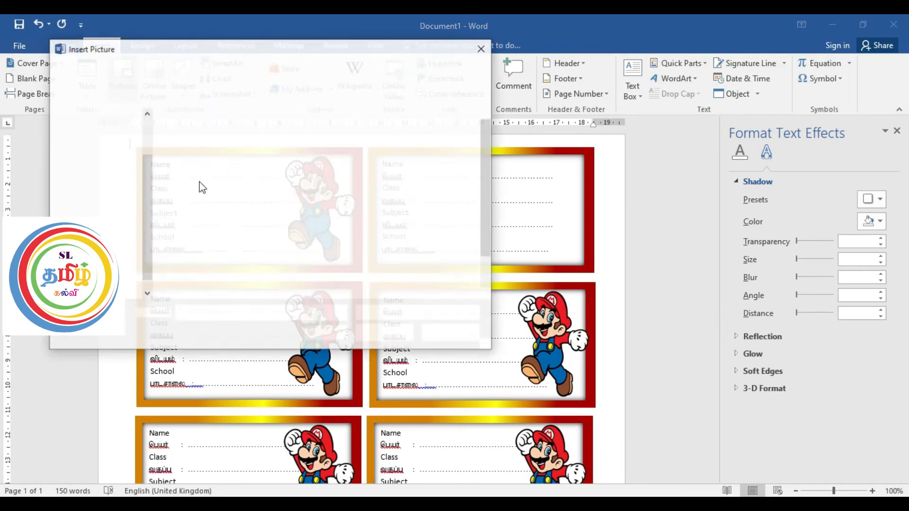
click(283, 157)
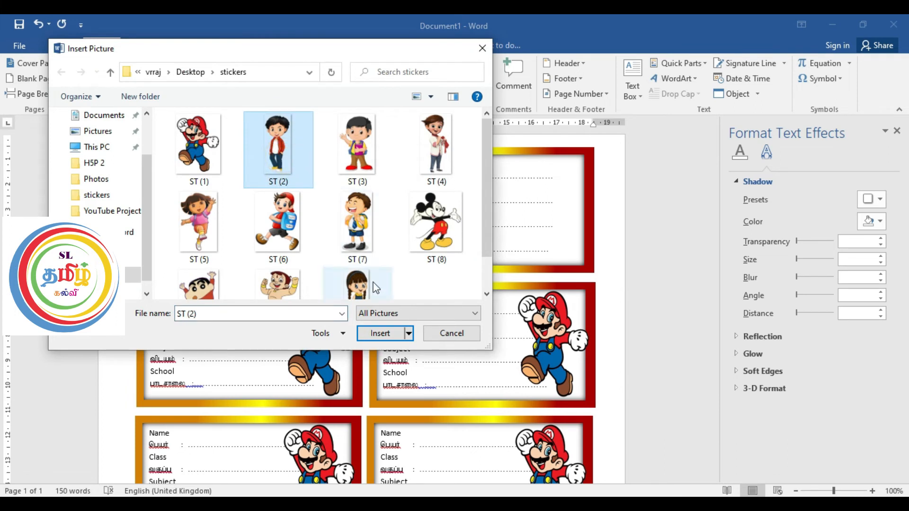
click(376, 334)
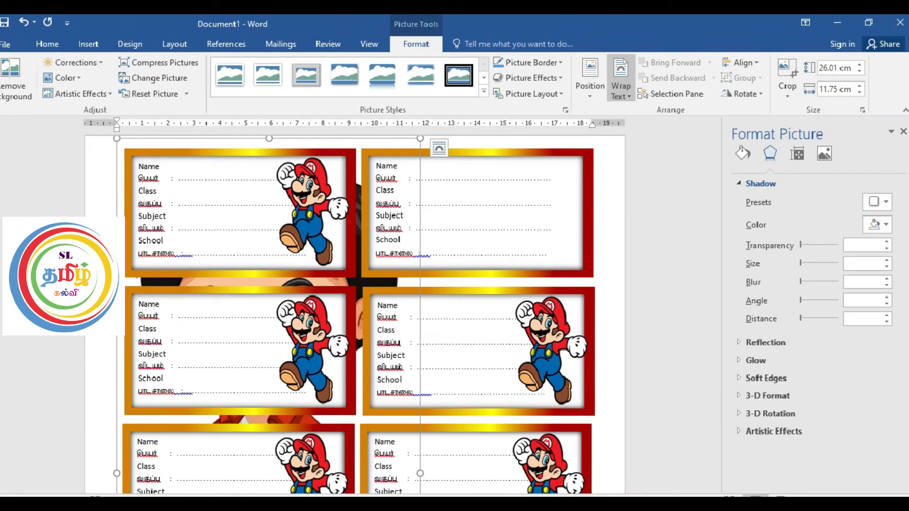
Step: Set the inserted boy picture's text wrapping to In Front of Text and dismiss the layout options
click(444, 147)
click(620, 90)
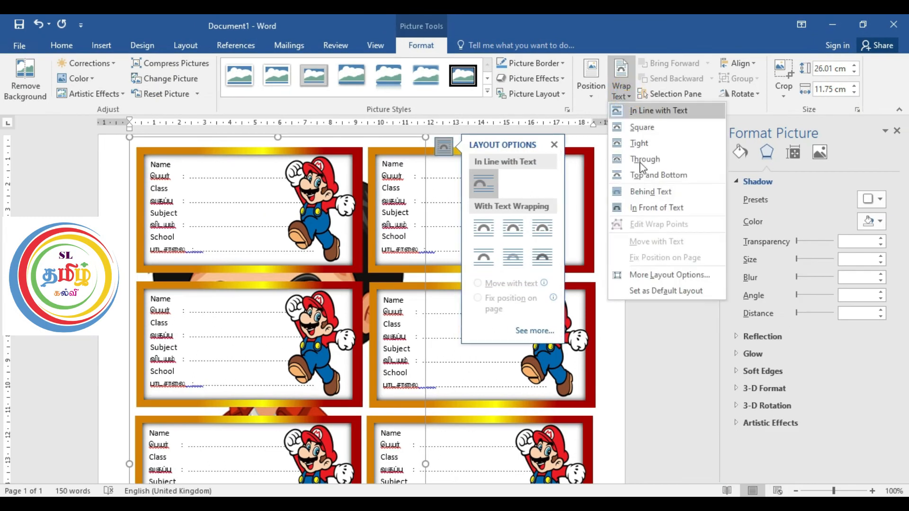
click(658, 207)
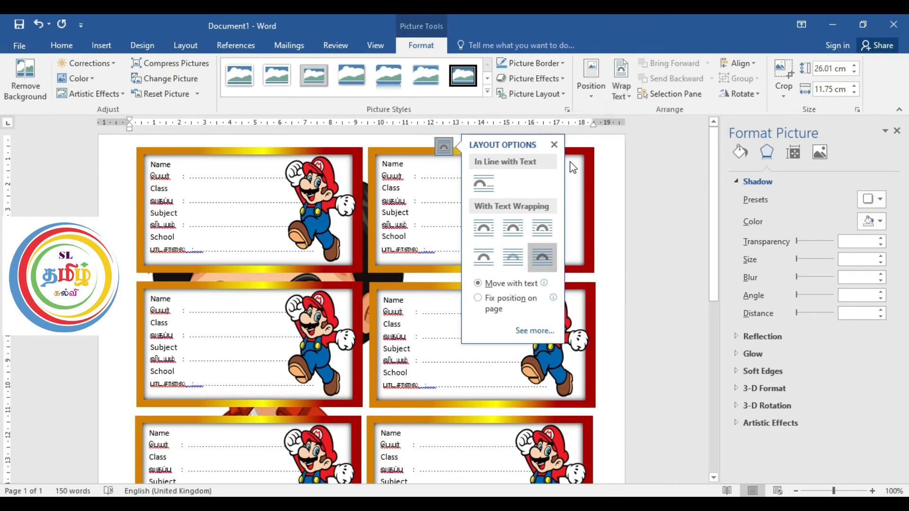
click(554, 145)
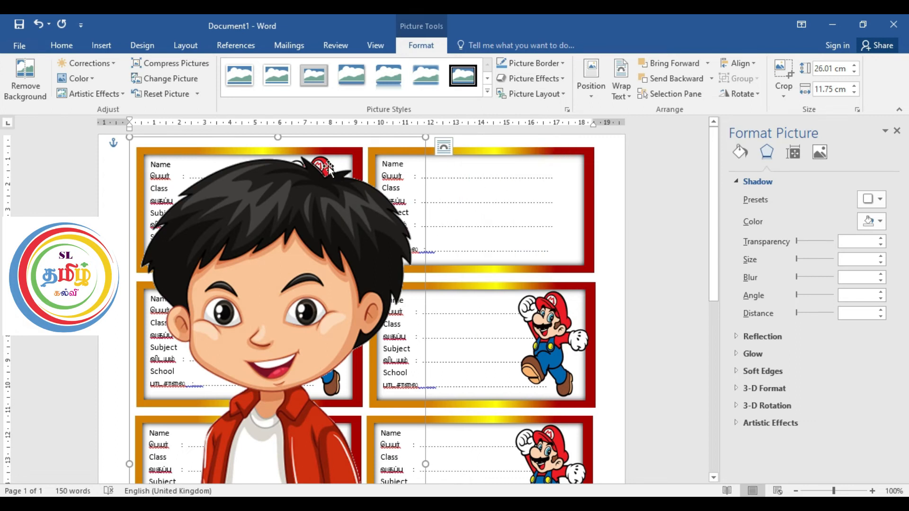
Step: Move the boy picture over the right-hand column of labels, starting at the first row
drag(315, 186, 514, 190)
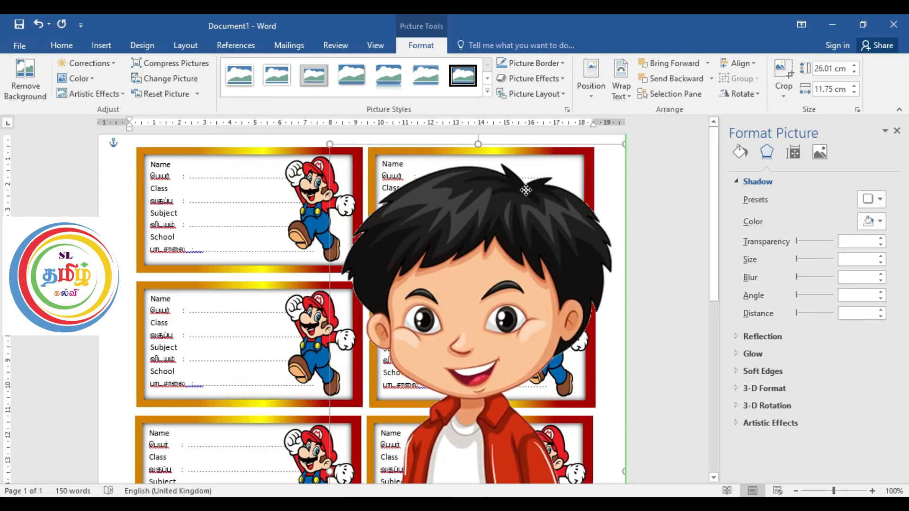
click(307, 206)
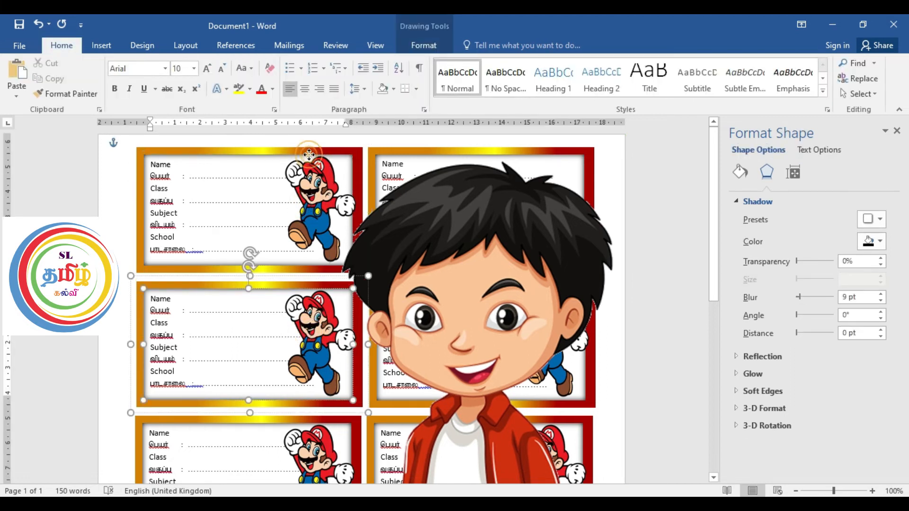
Step: Ungroup the first row's left label and check the size of its Mario picture
click(351, 184)
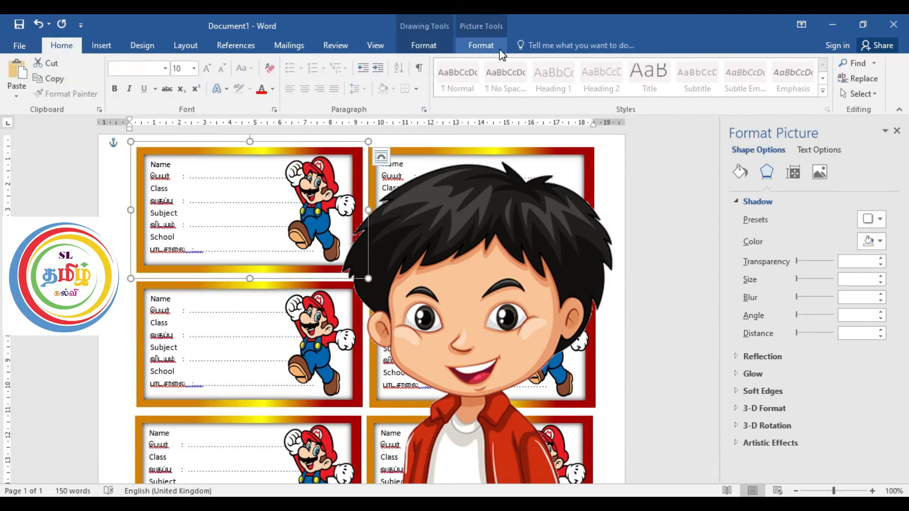
click(481, 45)
click(757, 79)
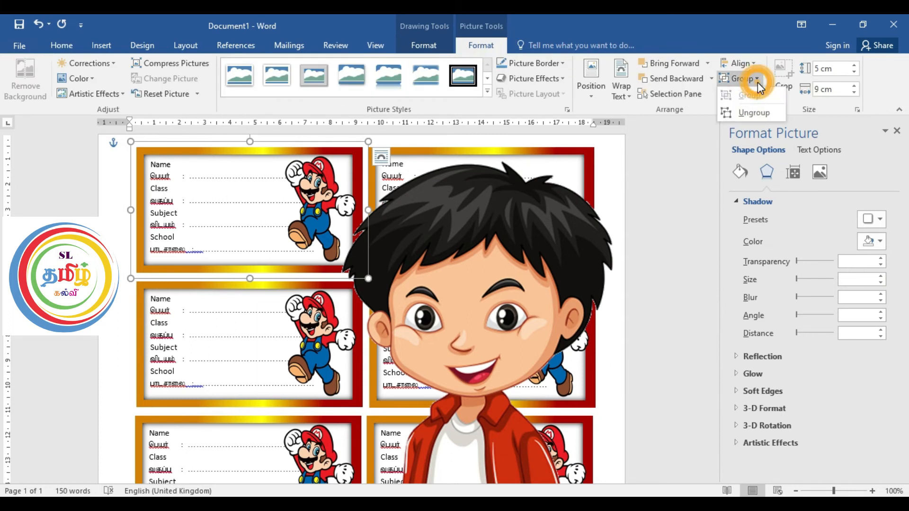
click(754, 113)
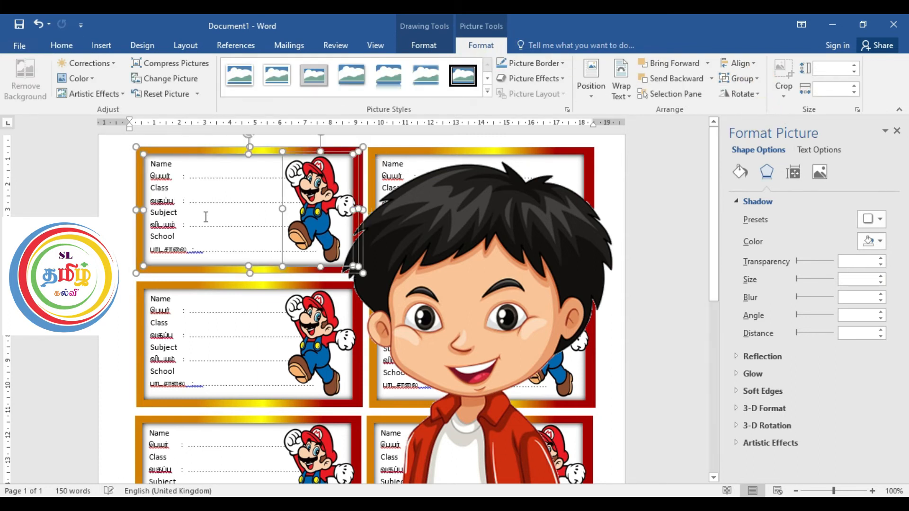
click(301, 154)
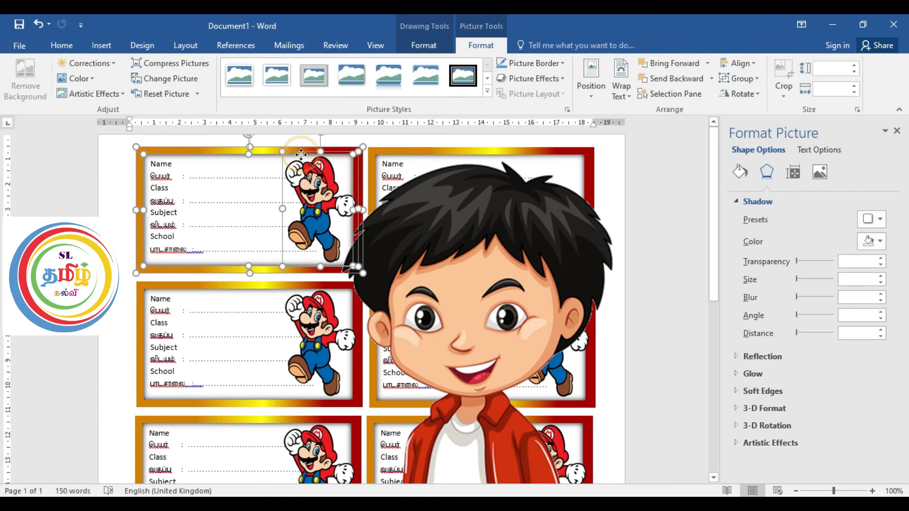
click(267, 147)
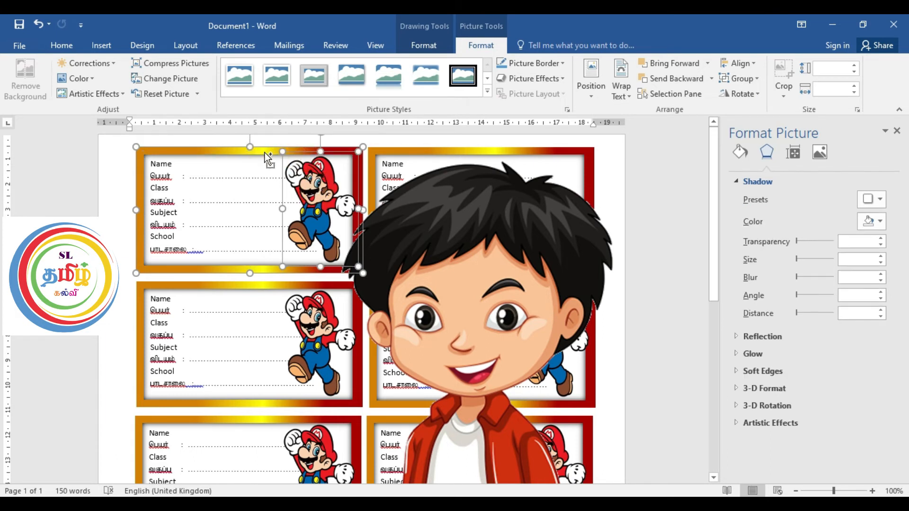
ctrl+click(266, 148)
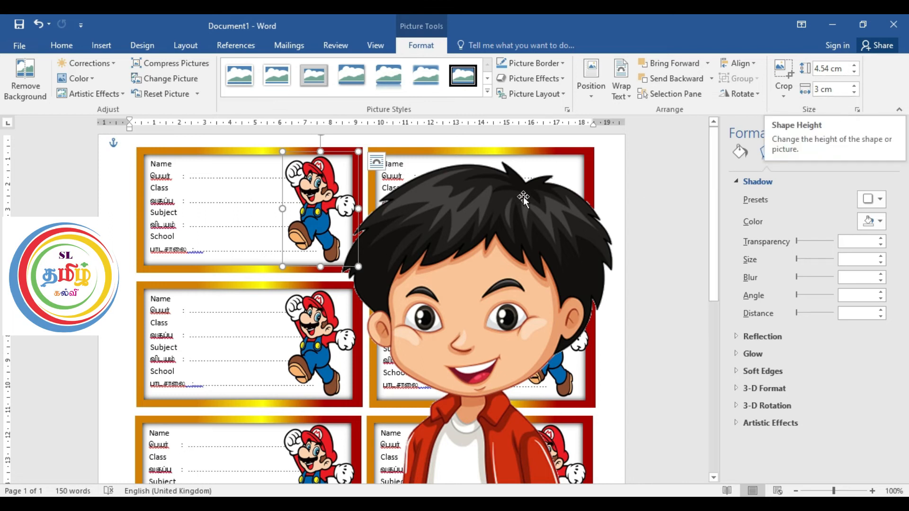
Step: Set the height of the oversized boy picture in the red jacket to 4.5 cm
click(456, 210)
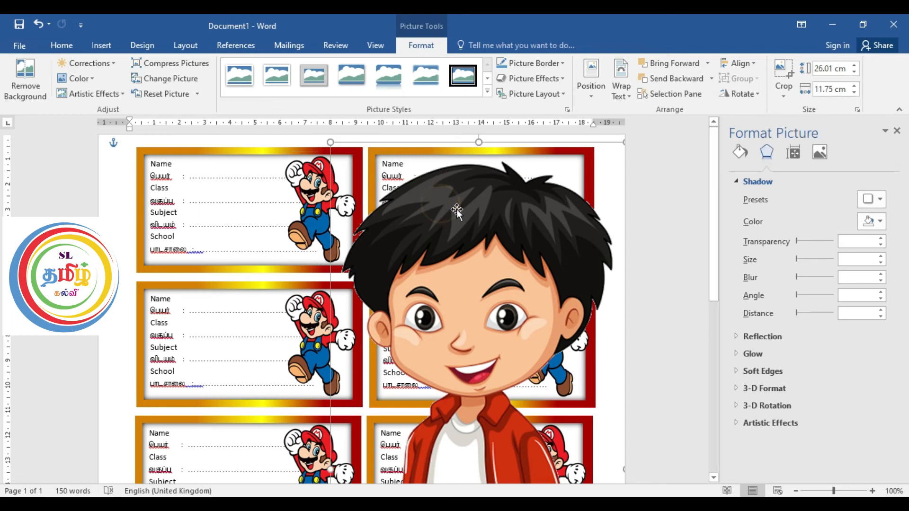
click(844, 66)
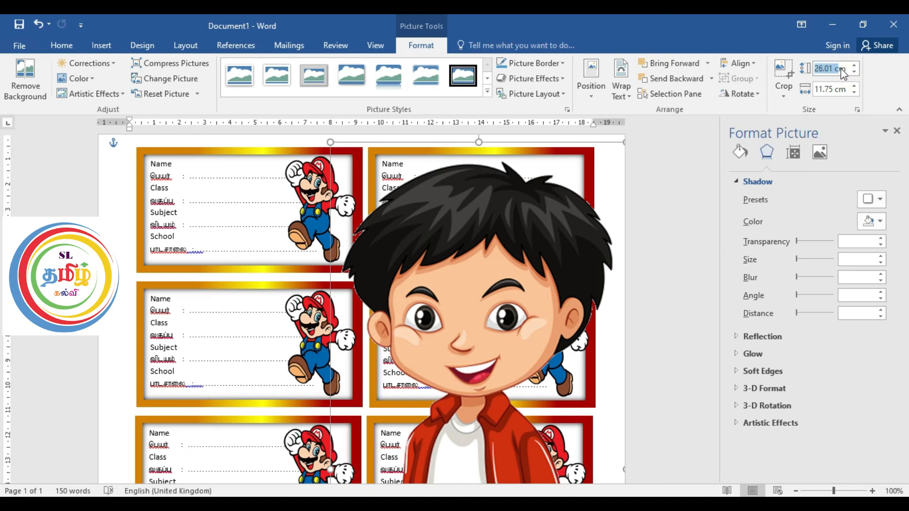
text(4.5)
key(Return)
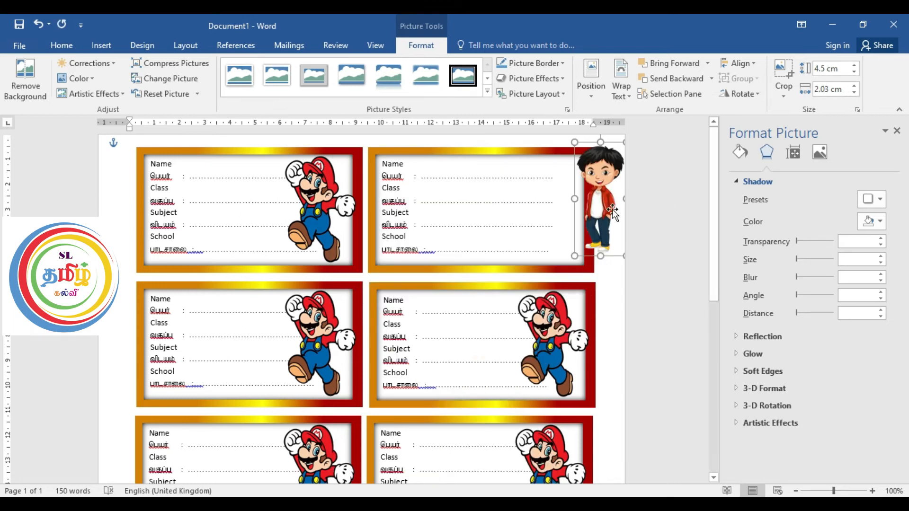
Step: Move the boy picture into the picture space at the right end of the first row's right label
drag(602, 178, 563, 200)
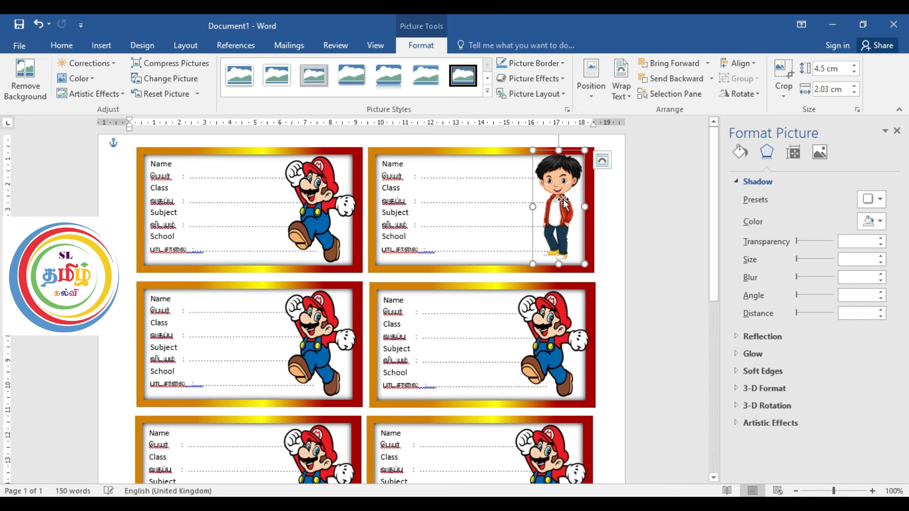
scroll(563, 198, up, 2)
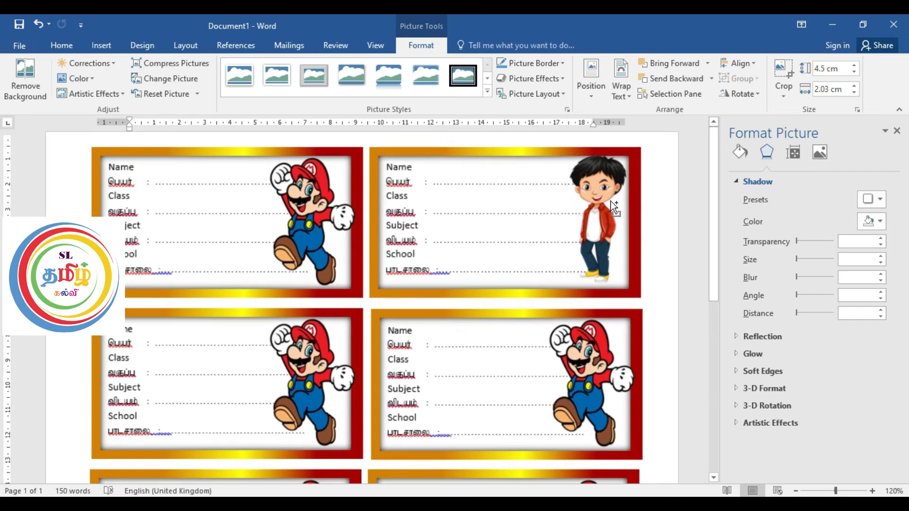
scroll(610, 200, up, 3)
scroll(615, 221, up, 3)
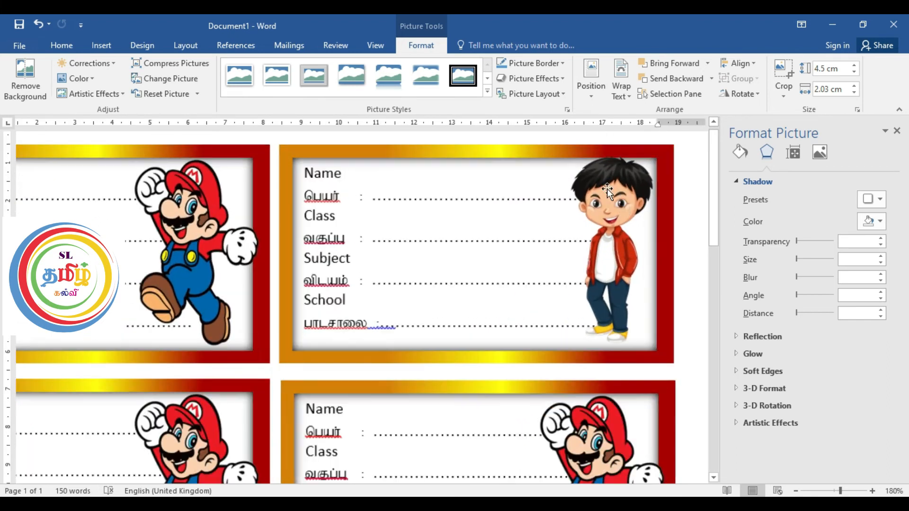
click(612, 209)
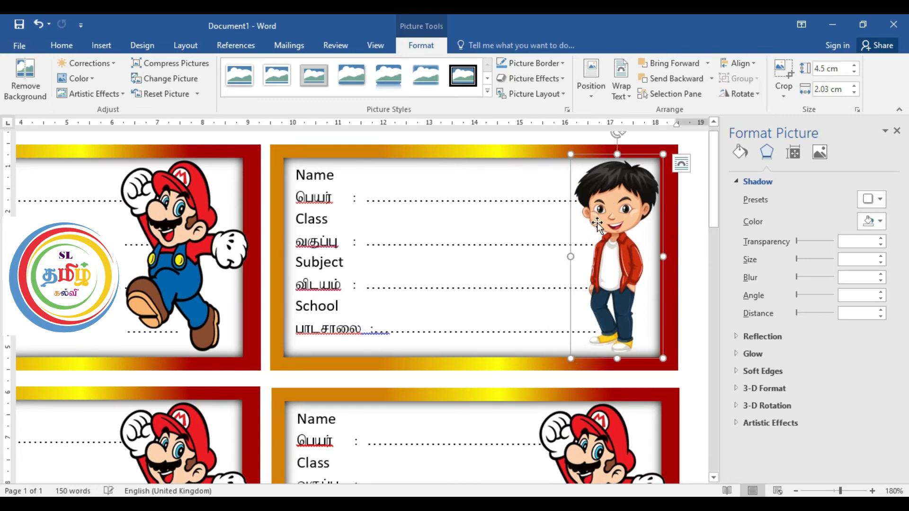
scroll(599, 227, down, 8)
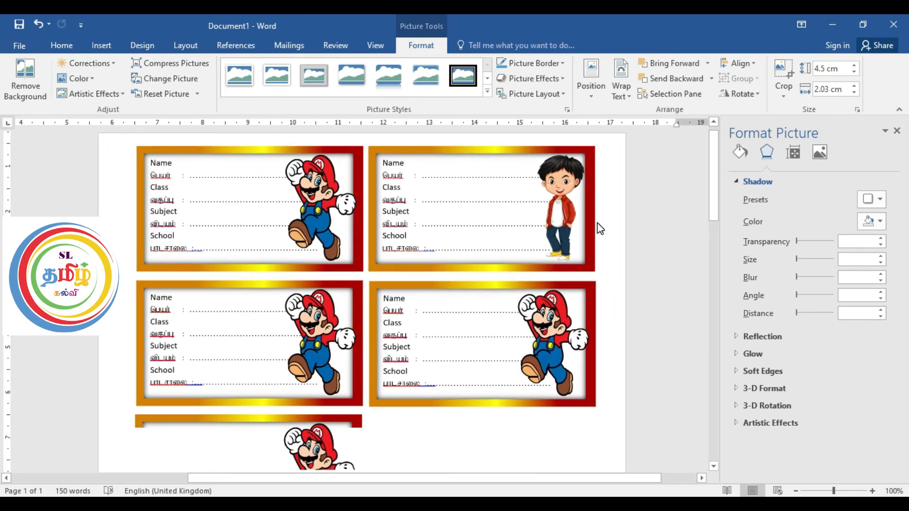
Step: Ungroup the second row's left label and delete its Mario picture
click(305, 326)
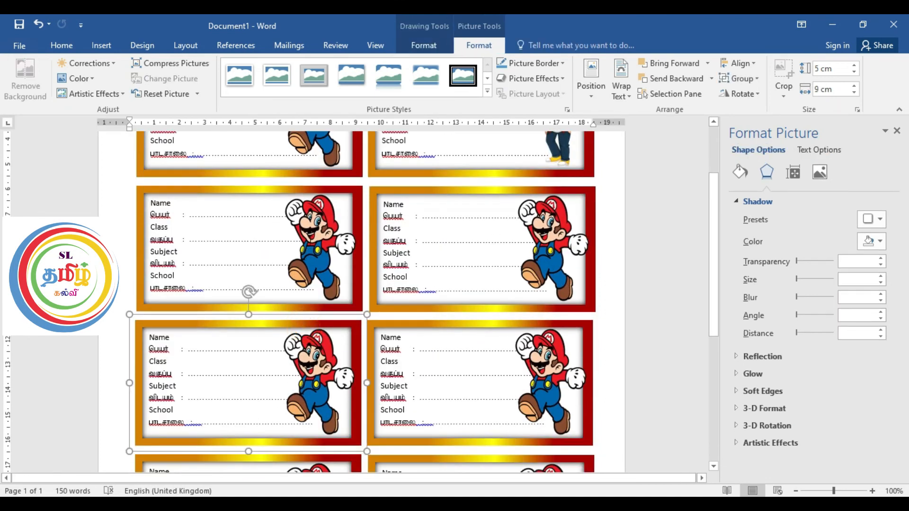
scroll(304, 326, up, 1)
click(304, 221)
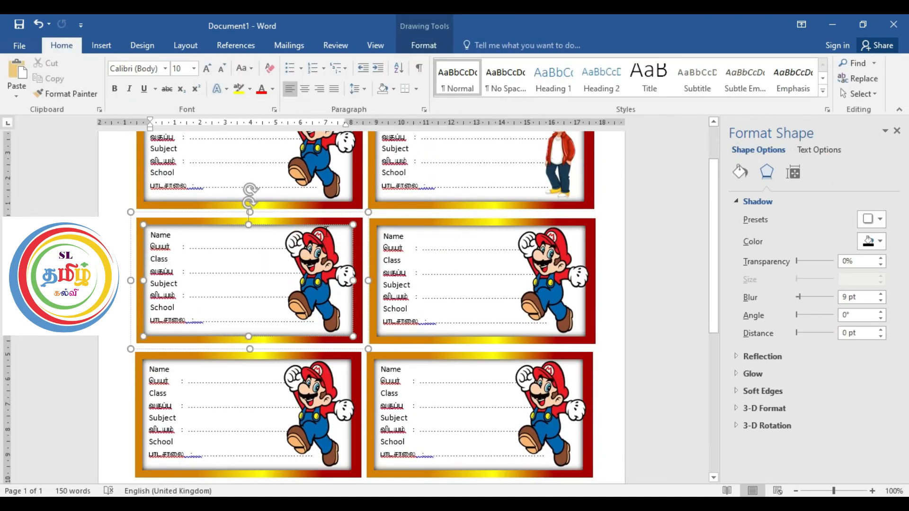
click(426, 48)
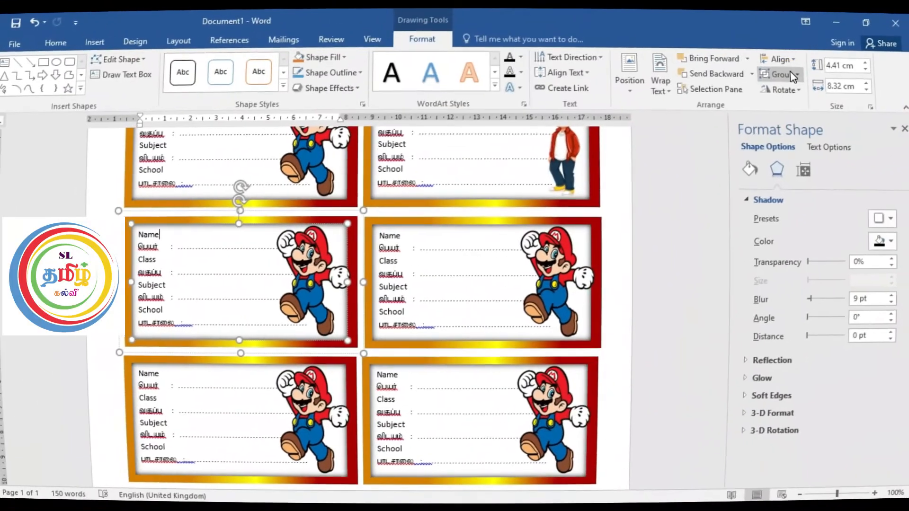
click(793, 76)
click(788, 107)
click(312, 257)
key(Delete)
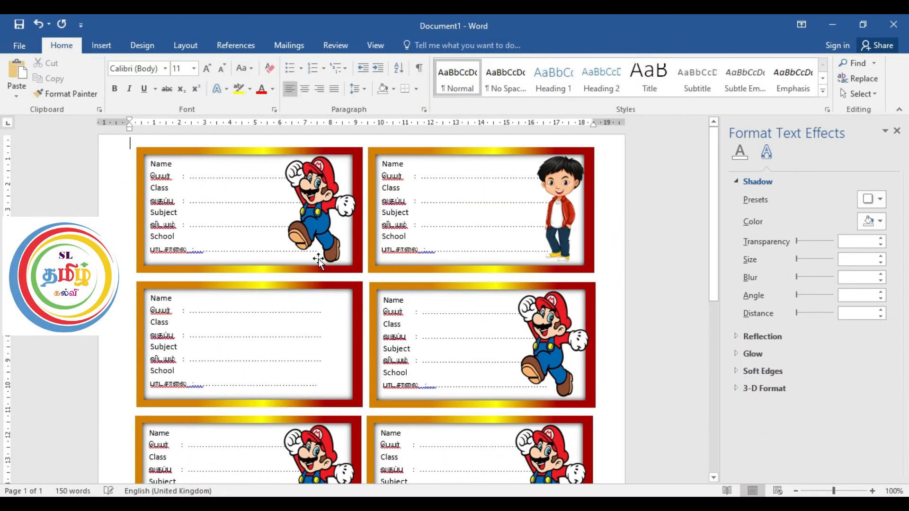
Step: Insert the picture of the waving boy with a purple book and set its wrapping to In Front of Text
click(101, 45)
click(121, 76)
double_click(361, 164)
click(630, 97)
click(657, 205)
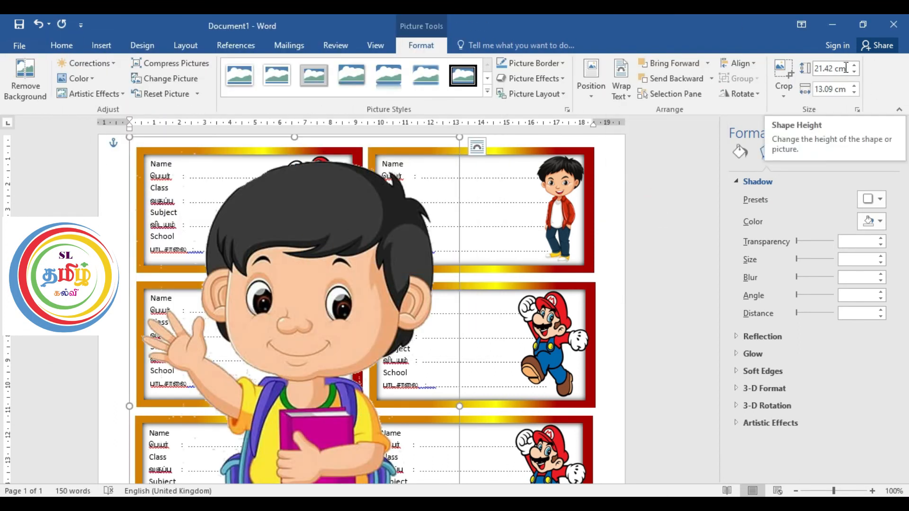
Step: Set the waving boy picture's height to 4.5 cm and move it onto the second row's left label
click(846, 68)
text(45)
key(BackSpace)
key(Return)
text(5)
click(171, 179)
click(839, 68)
text(4.5)
key(Return)
drag(162, 164, 317, 314)
Step: Ungroup the second row's right label and remove its Mario picture
click(489, 304)
scroll(489, 304, down, 2)
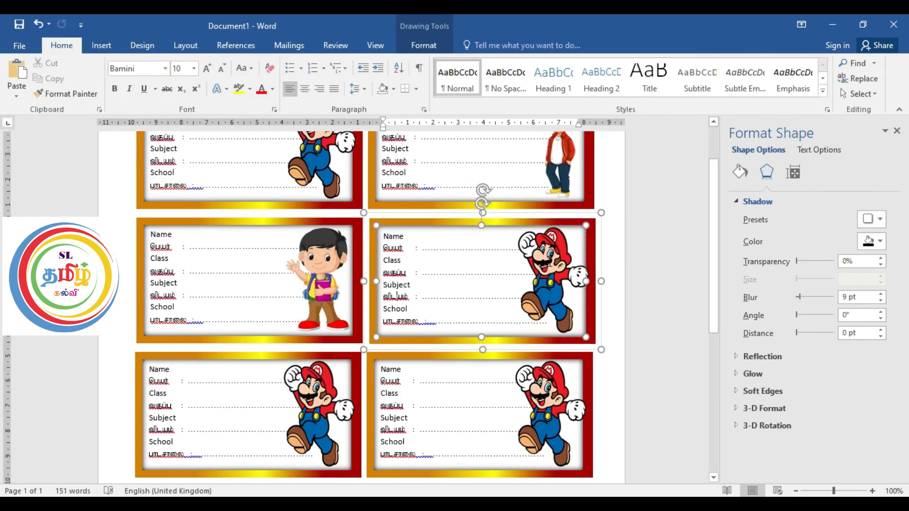
click(424, 45)
click(790, 80)
click(779, 112)
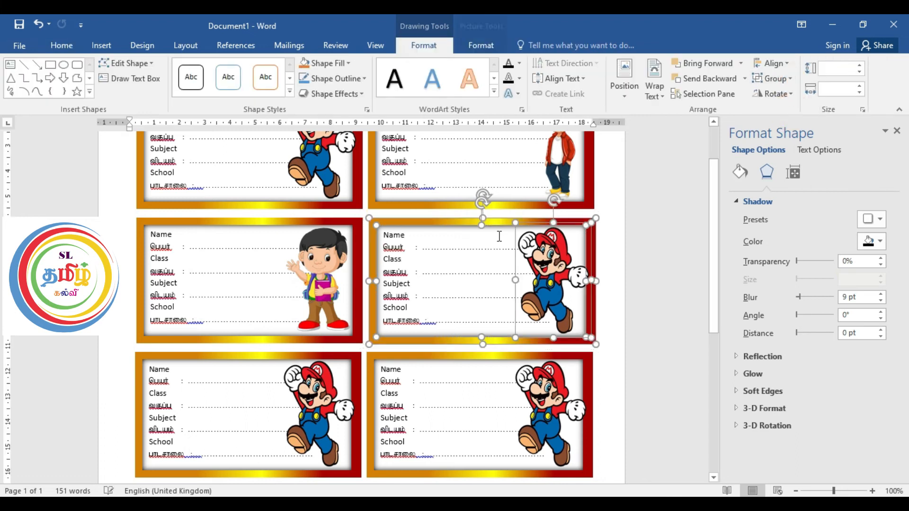
ctrl+click(492, 224)
Step: Insert the picture of the boy in the white jacket and set its wrapping to In Front of Text
click(62, 45)
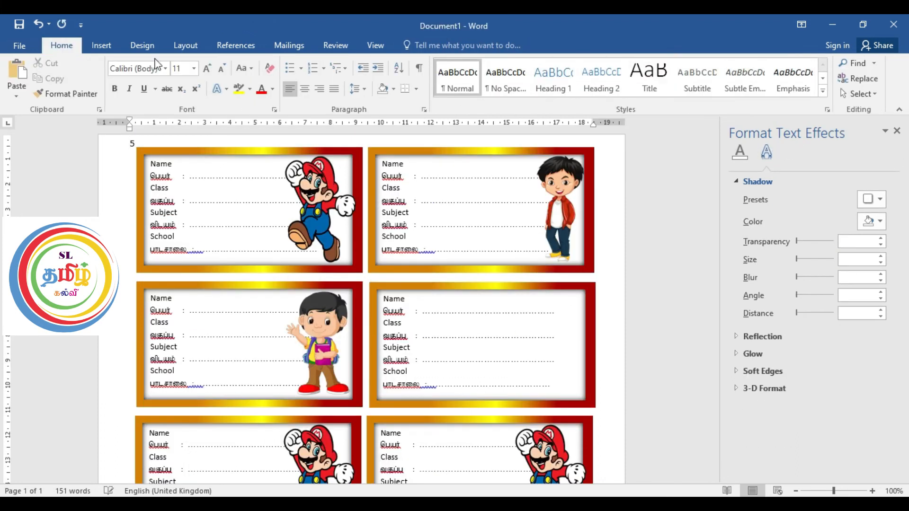
click(101, 45)
click(126, 79)
click(435, 147)
click(386, 334)
click(621, 81)
click(653, 207)
Step: Set the white-jacket boy's height to 4.5 cm and move him onto the second row's right label
click(832, 68)
text(4.5)
key(Return)
drag(168, 184, 562, 313)
Step: Ungroup the two labels in the third row
scroll(562, 314, down, 5)
click(295, 183)
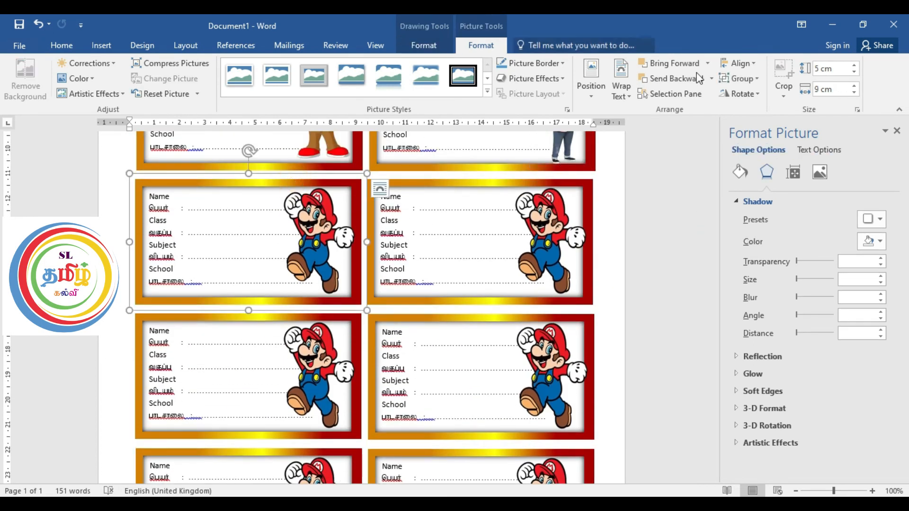
click(476, 181)
click(750, 78)
click(757, 113)
Step: Ungroup the two labels in the fourth row
click(261, 319)
click(750, 78)
click(753, 112)
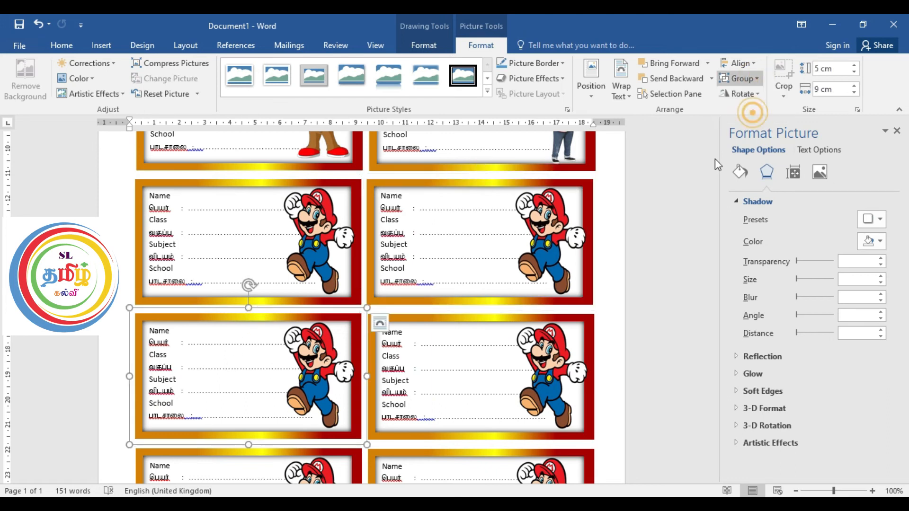
click(483, 320)
click(743, 78)
click(754, 112)
Step: Ungroup the two labels in the fifth row
scroll(272, 357, down, 3)
click(272, 346)
click(748, 78)
click(754, 113)
click(490, 348)
click(751, 80)
click(754, 112)
Step: Delete the Mario picture from the third row's left label and insert the Dora picture
scroll(503, 268, up, 6)
click(319, 303)
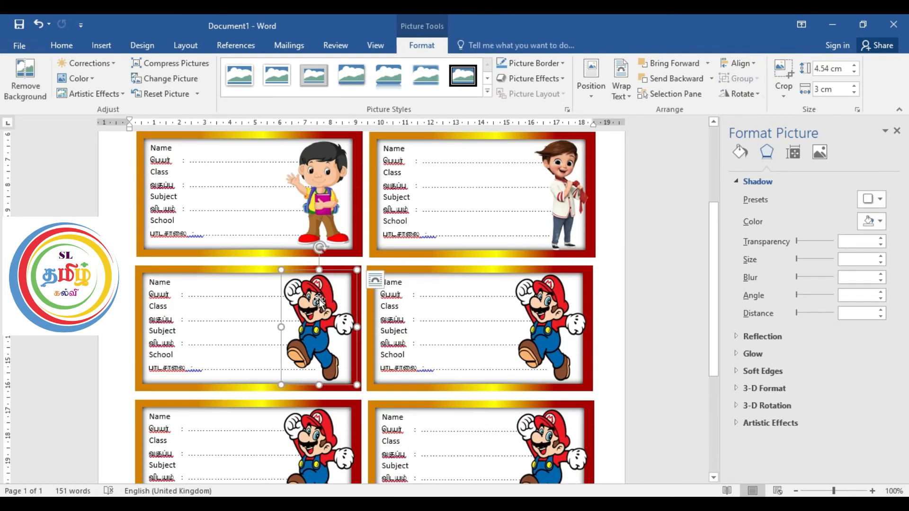
key(Delete)
scroll(319, 301, down, 4)
scroll(319, 303, down, 4)
click(104, 45)
click(122, 83)
click(199, 222)
click(371, 333)
Step: Set the Dora picture's height to 4.5 cm and move it onto the third row's left label
click(844, 68)
text(4.5)
key(Return)
drag(242, 170, 341, 342)
Step: Delete the Mario picture from the third row's right label and insert the running boy with the blue backpack
scroll(337, 337, up, 8)
scroll(240, 284, down, 4)
scroll(240, 284, down, 4)
click(474, 339)
key(Delete)
click(109, 43)
click(116, 79)
click(278, 225)
click(381, 331)
Step: Place the running boy picture in front of text on the third row's right label, 4.5 cm high
click(621, 85)
click(659, 208)
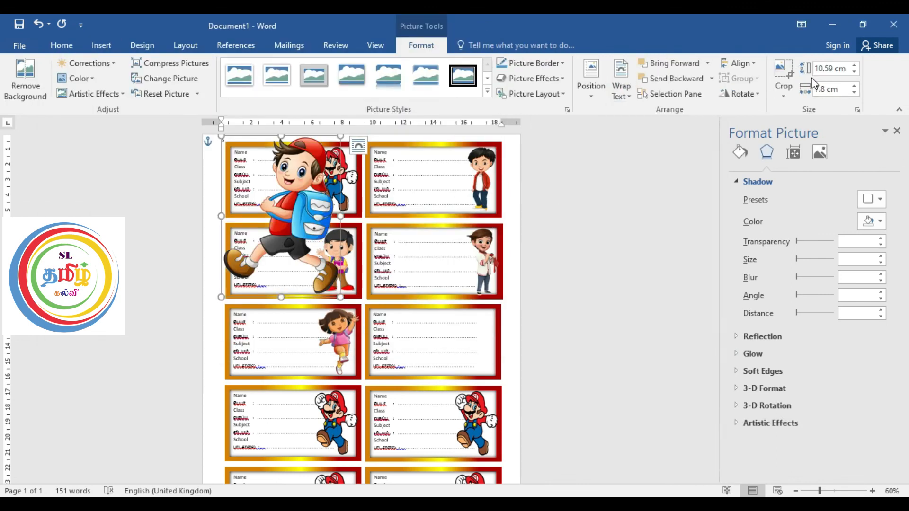
click(846, 70)
text(4.5)
key(Return)
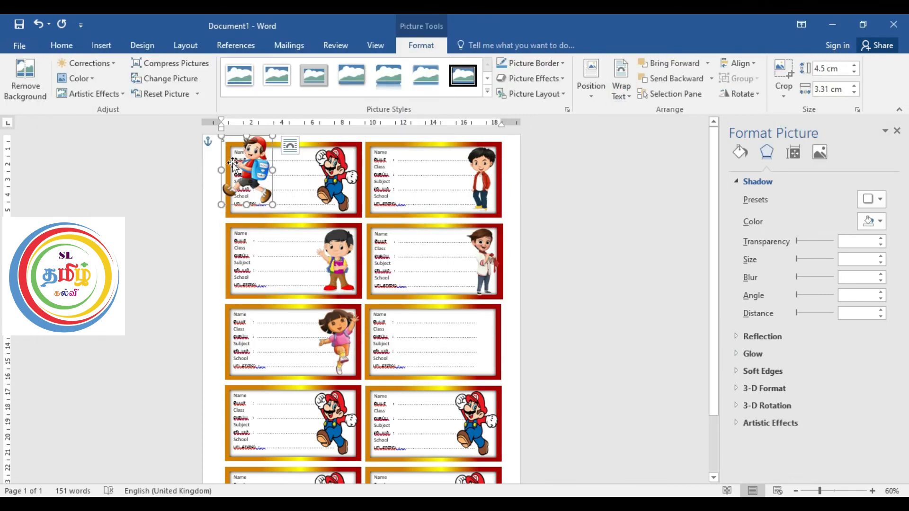
drag(246, 170, 471, 338)
Step: Delete the Mario picture from the fourth row's left label and insert the laughing boy with the yellow backpack
scroll(337, 405, down, 2)
click(338, 359)
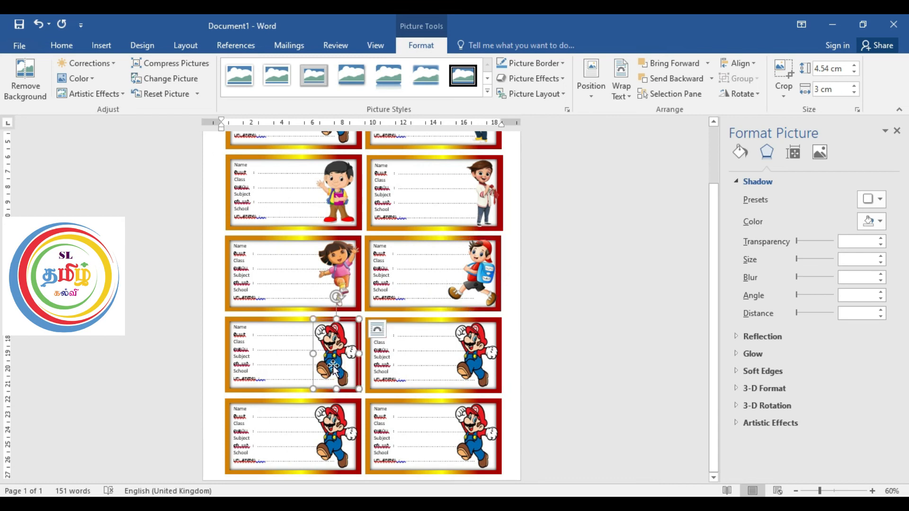
key(Delete)
click(102, 44)
click(124, 80)
click(357, 227)
click(380, 333)
Step: Place the laughing boy picture in front of text on the fourth row's left label, 4.5 cm high
click(621, 85)
click(656, 207)
click(833, 68)
text(4.5)
key(Return)
drag(242, 171, 342, 423)
Step: Delete the Mario picture from the fourth row's right label and insert the Mickey Mouse picture
click(473, 422)
key(Delete)
click(101, 45)
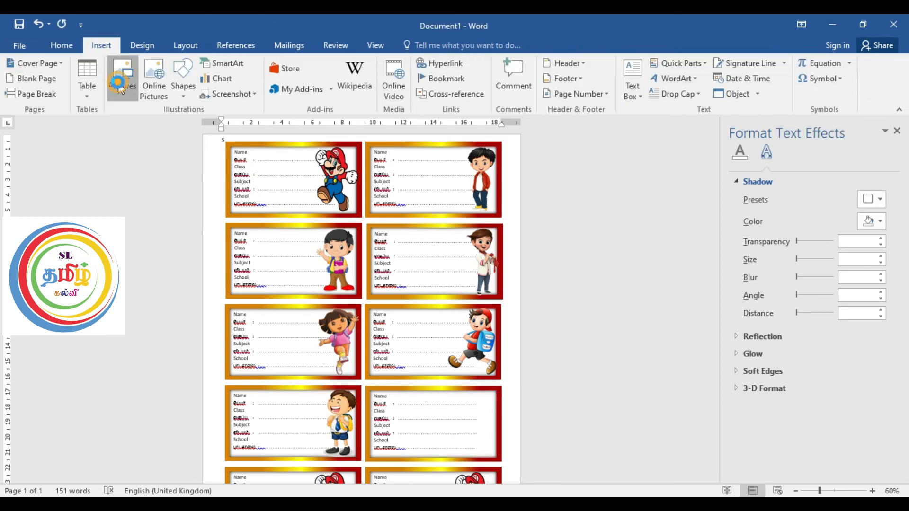
click(124, 81)
click(433, 227)
click(380, 332)
Step: Place the Mickey Mouse picture in front of text on the fourth row's right label, 4.5 cm high
click(621, 85)
click(655, 207)
click(833, 68)
text(4.5)
key(Return)
drag(250, 173, 470, 418)
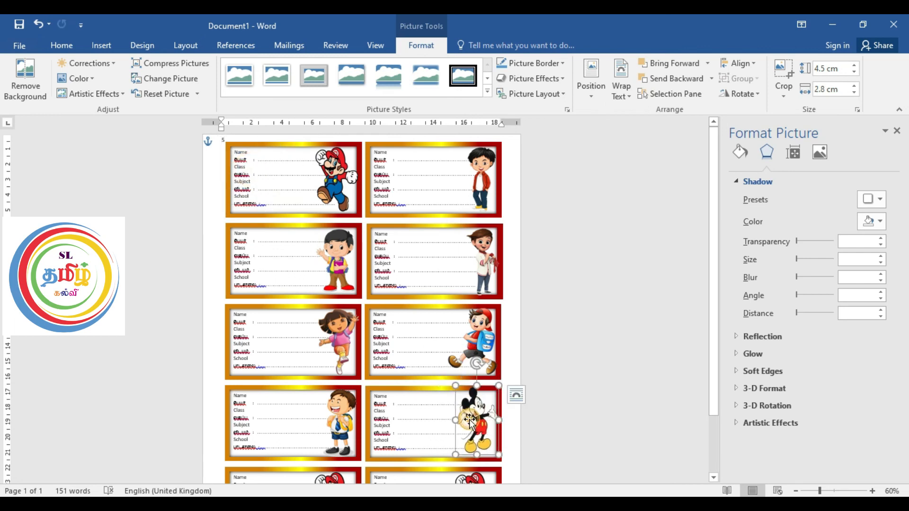
click(564, 402)
Step: Delete the Mario picture from the fifth row's left label and insert the Shin-chan picture
scroll(563, 402, down, 3)
click(337, 433)
key(Delete)
scroll(341, 313, down, 3)
click(101, 45)
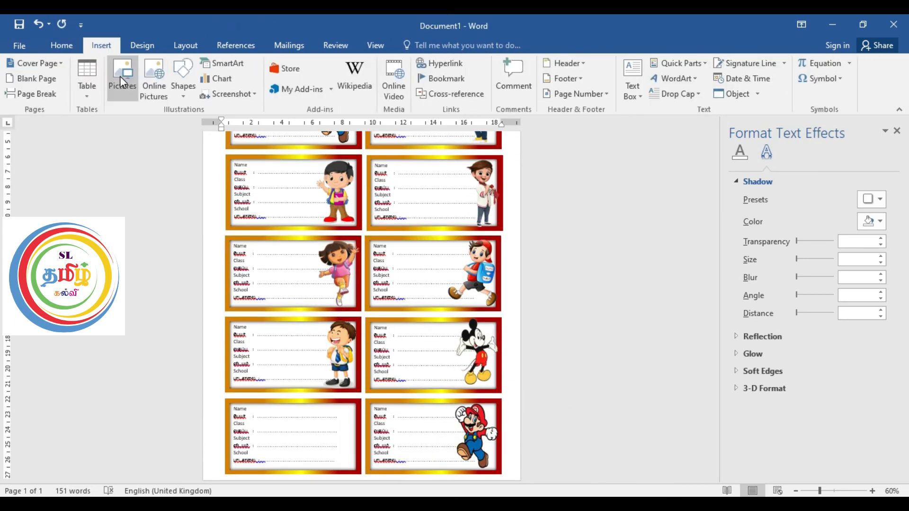
click(121, 78)
scroll(327, 213, down, 1)
click(200, 260)
click(381, 276)
Step: Place the Shin-chan picture in front of text on the fifth row's left label, 4.5 cm high
click(621, 86)
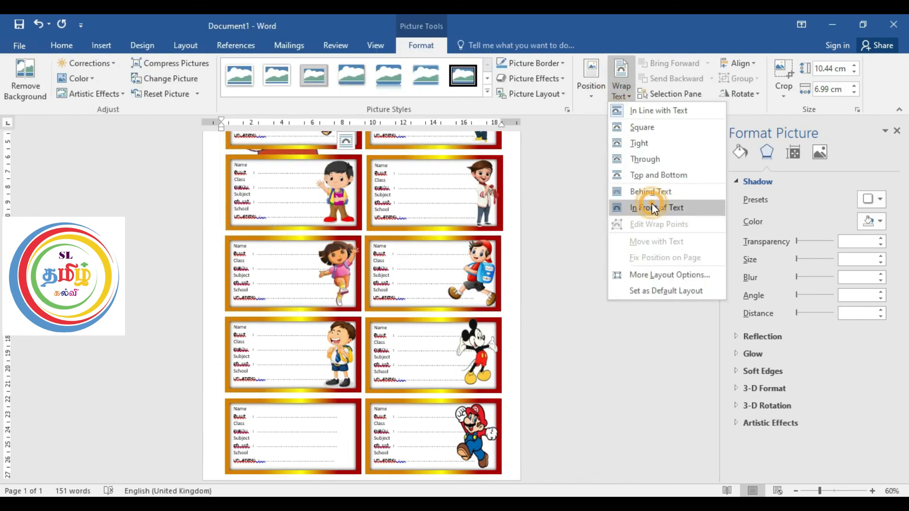
click(642, 206)
click(825, 68)
text(4.5)
key(Return)
scroll(314, 101, up, 2)
drag(255, 133, 351, 460)
Step: Replace the Mario picture on the fifth row's right label with the picture of the girl with braids
click(473, 429)
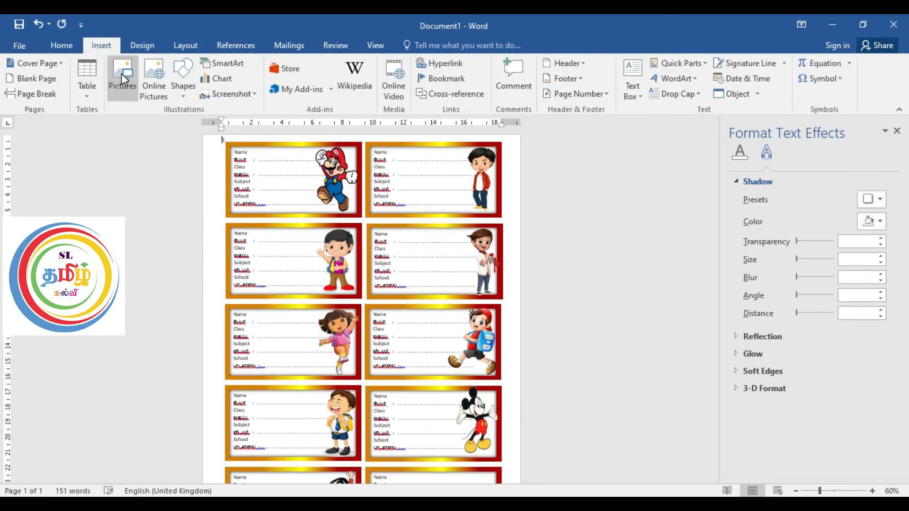
click(122, 79)
click(357, 298)
click(384, 333)
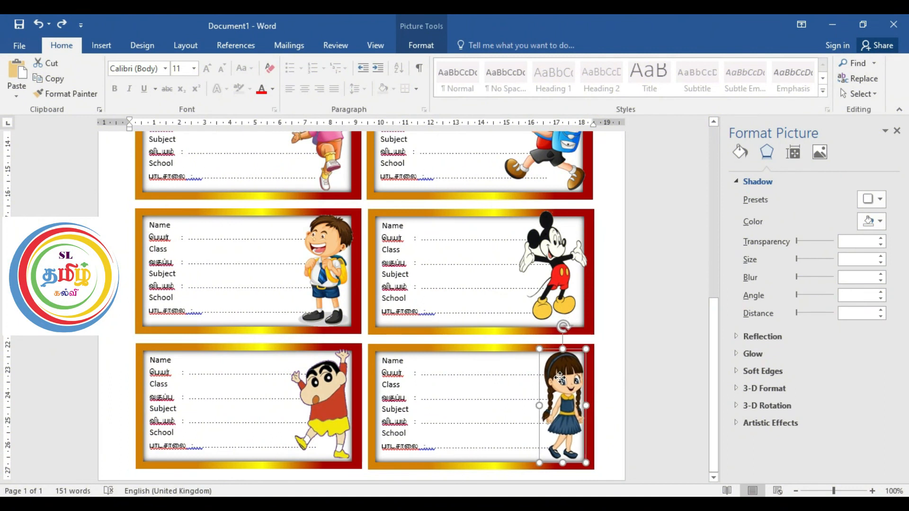
Step: Check all ten labels across the full page and close the Format Text Effects pane
click(645, 376)
scroll(645, 376, up, 6)
scroll(645, 377, down, 5)
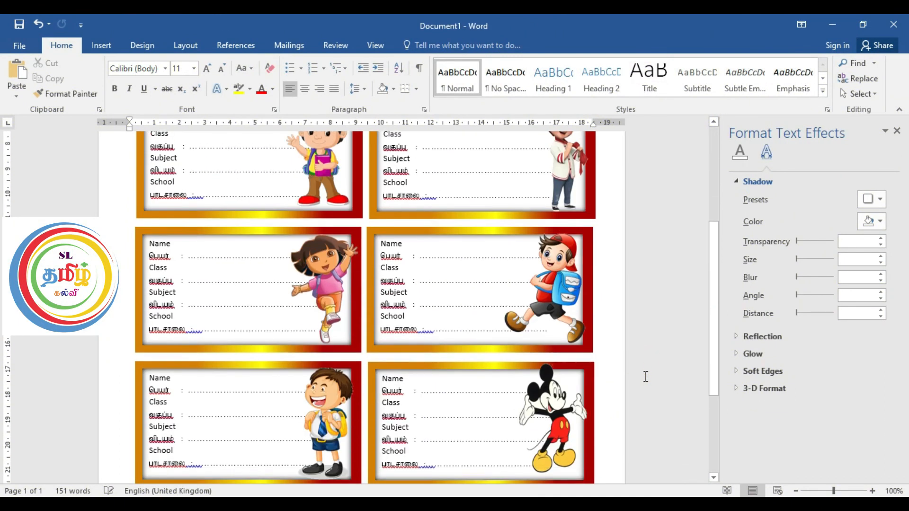
scroll(645, 376, down, 3)
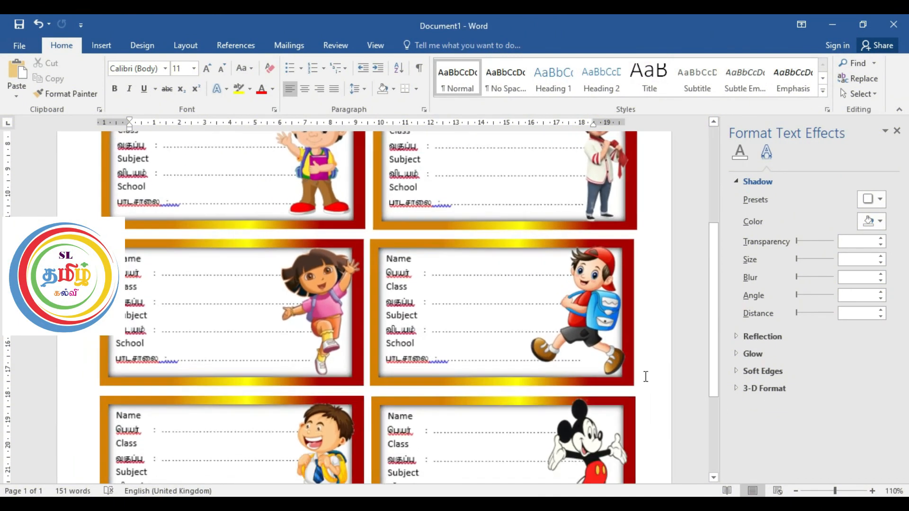
scroll(612, 330, down, 4)
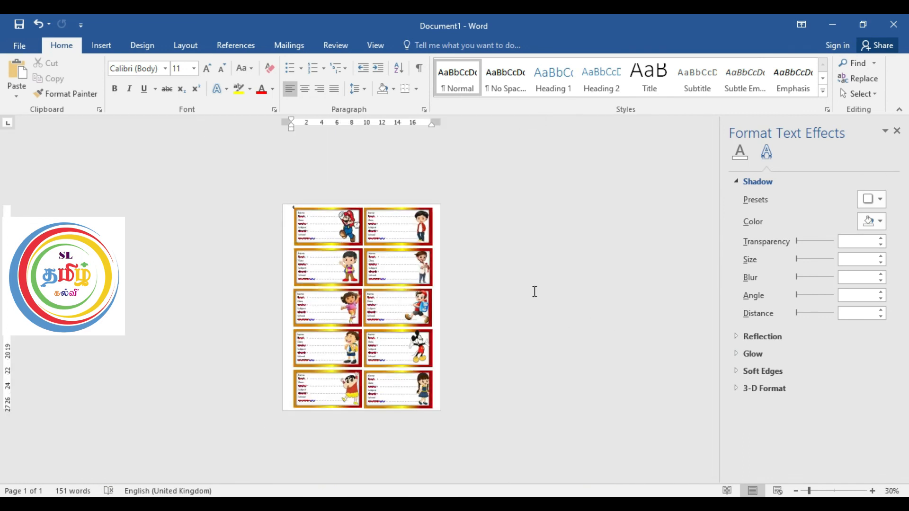
scroll(482, 291, up, 2)
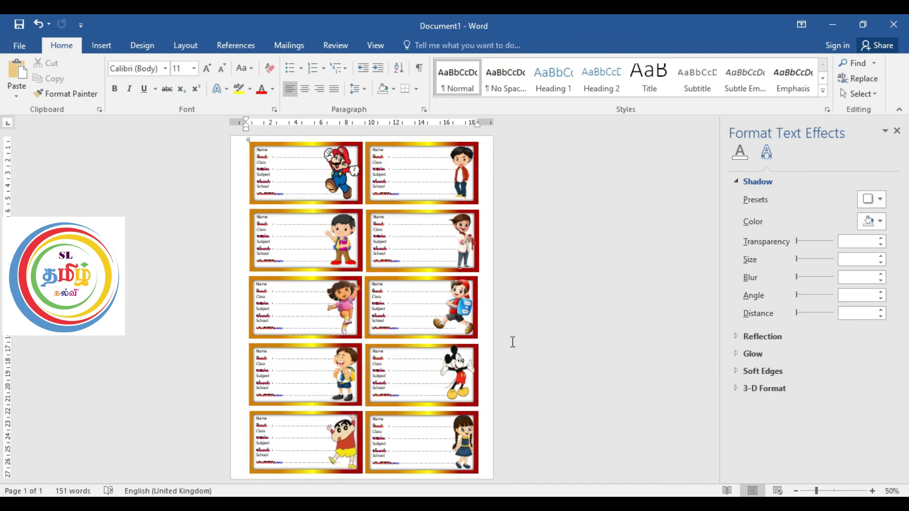
click(897, 131)
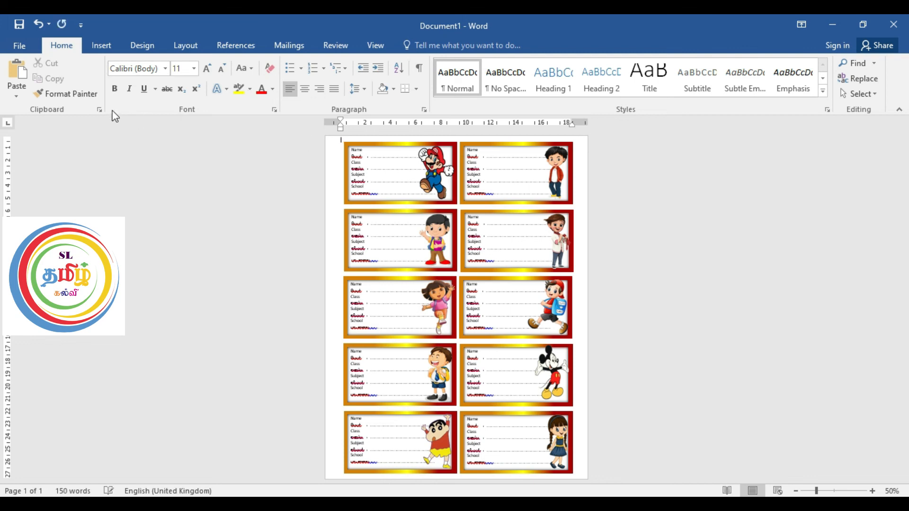
Step: Export the label page as a PDF named Stickers in the Documents folder
click(21, 43)
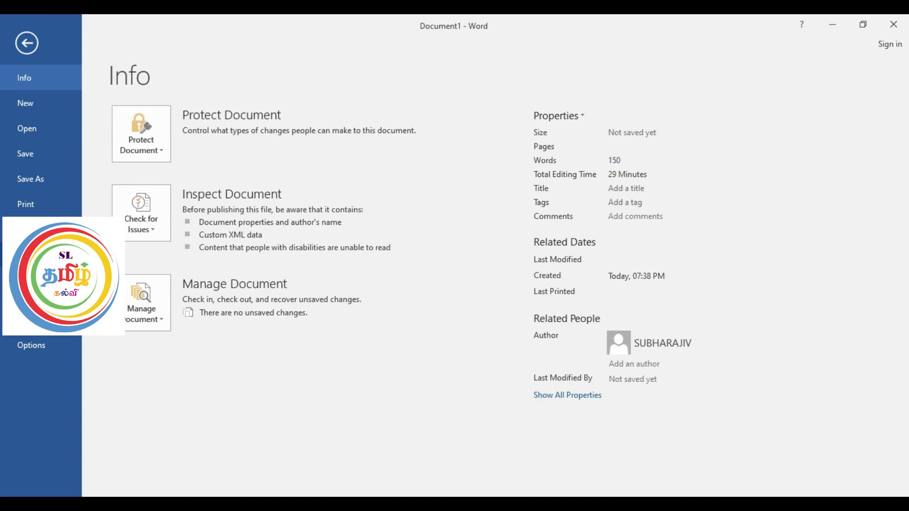
click(38, 255)
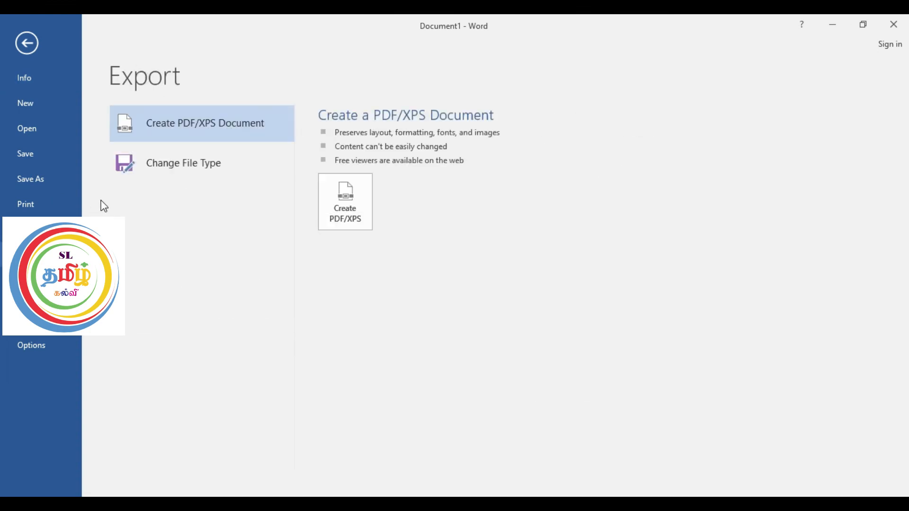
click(356, 204)
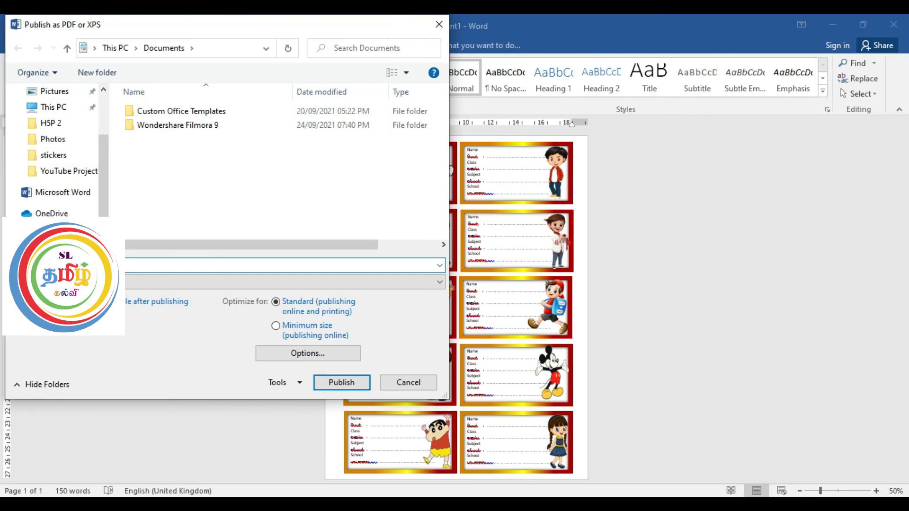
click(157, 266)
text(t)
key(Return)
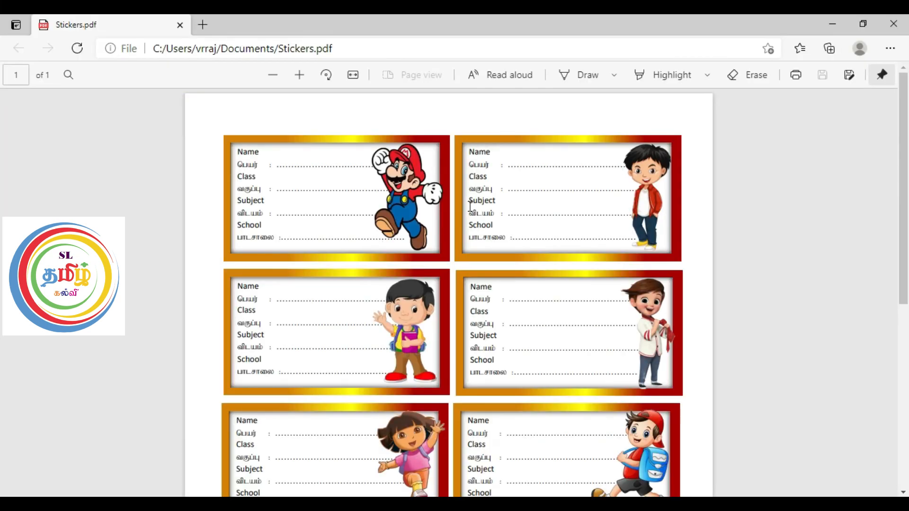
Step: Examine the exported Stickers.pdf, checking the full sheet of ten labels and the individual labels' text and pictures
click(276, 74)
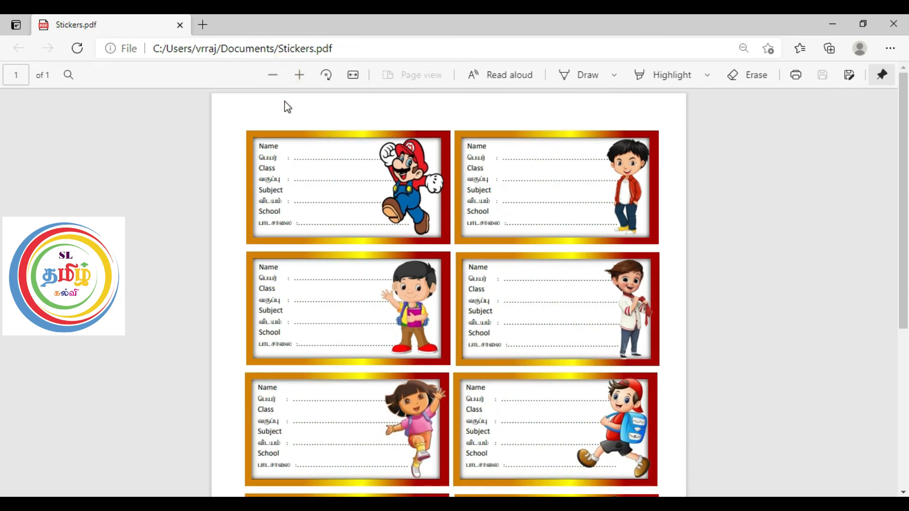
click(275, 74)
click(277, 76)
click(277, 76)
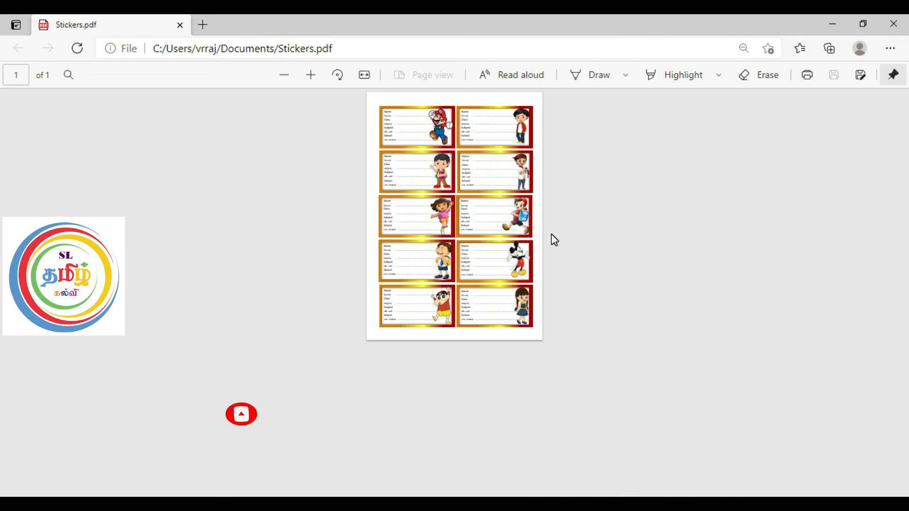
scroll(565, 224, up, 5)
scroll(563, 223, up, 2)
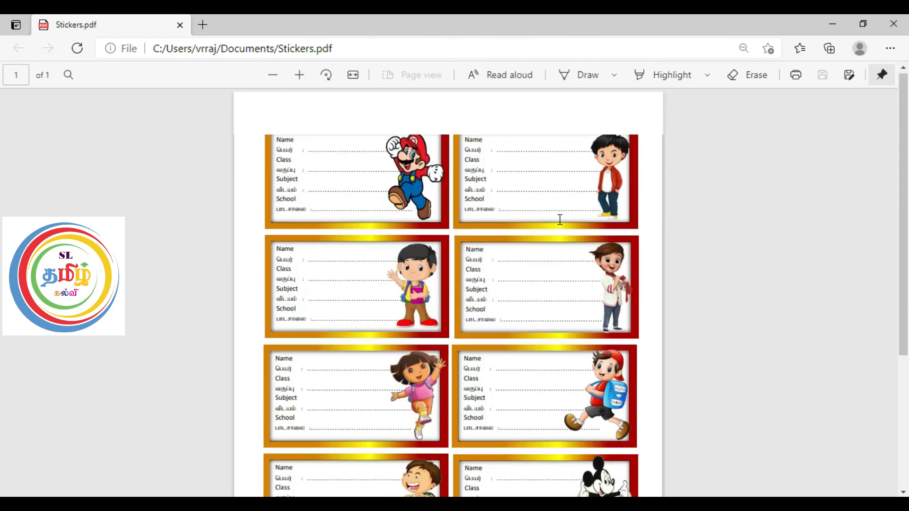